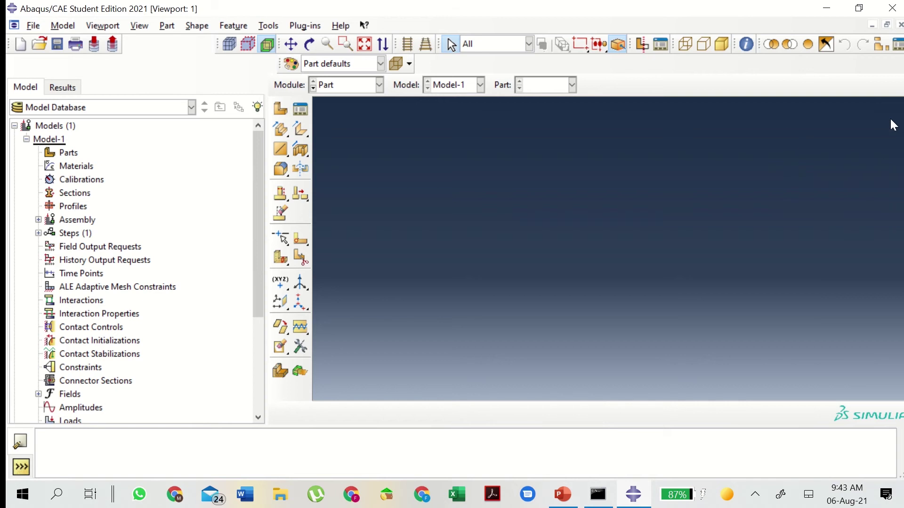
Create a new model database with a Standard/Explicit model.
left_click(29, 26)
mouse_move(59, 40)
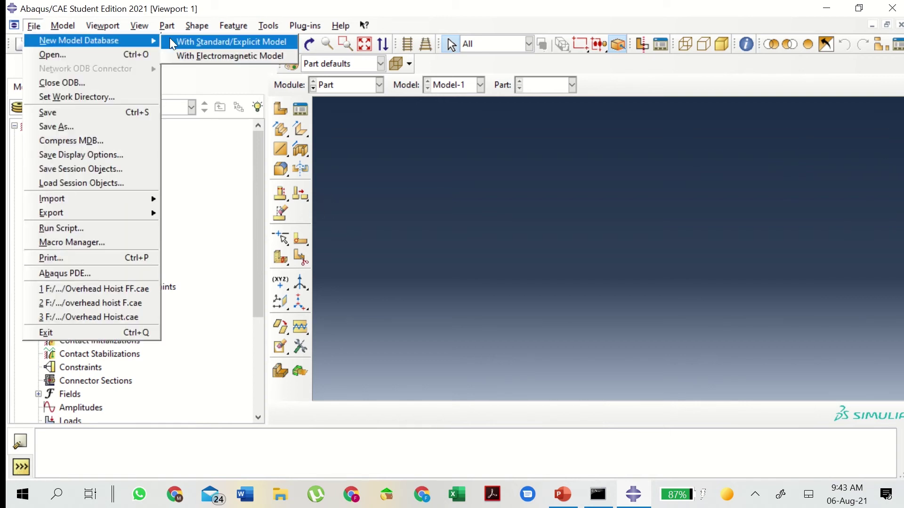
left_click(170, 42)
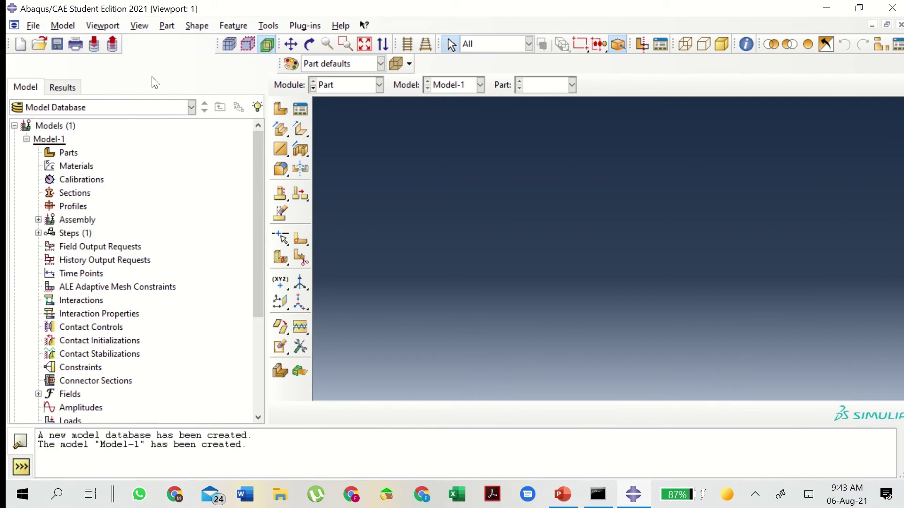
Create a 2D planar deformable wire part named Frame with an approximate size of 4.
double_click(69, 153)
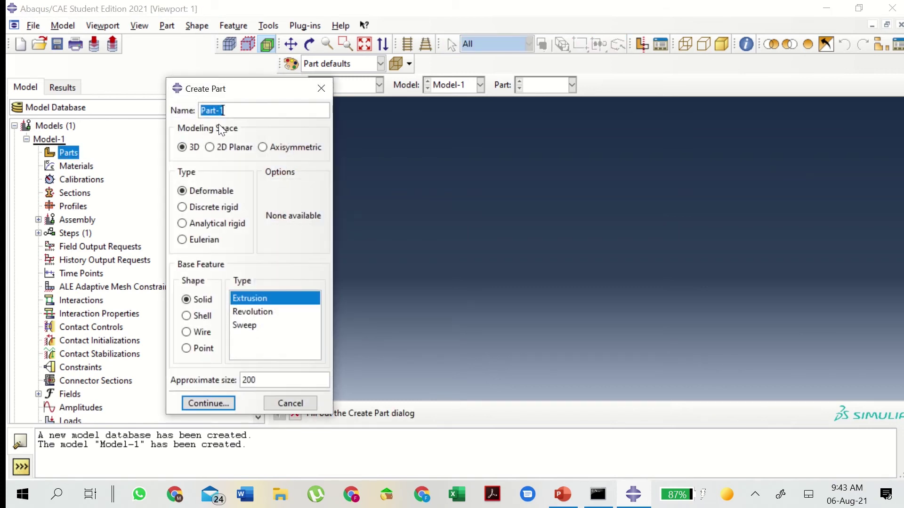
type("Frame")
left_click(220, 147)
left_click(211, 191)
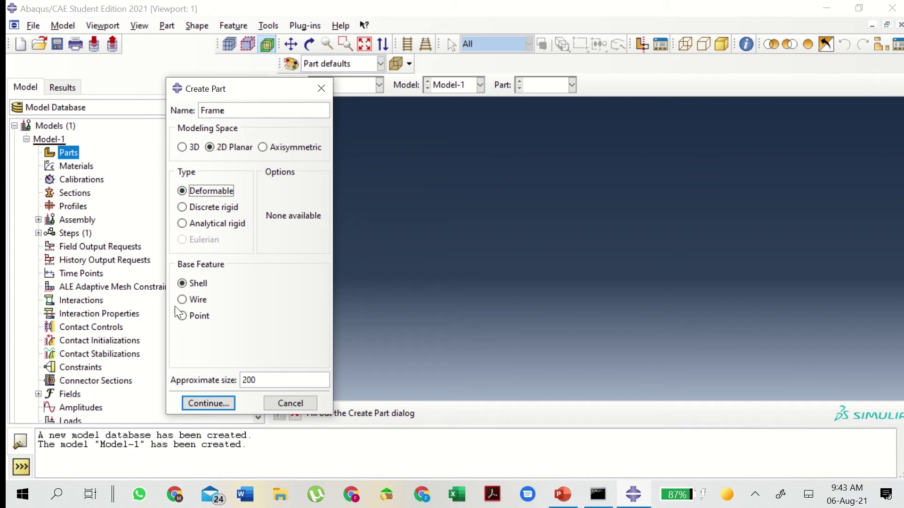
left_click(181, 300)
left_click(277, 376)
key("BackSpace")
key("BackSpace")
key("BackSpace")
type("4")
key("Return")
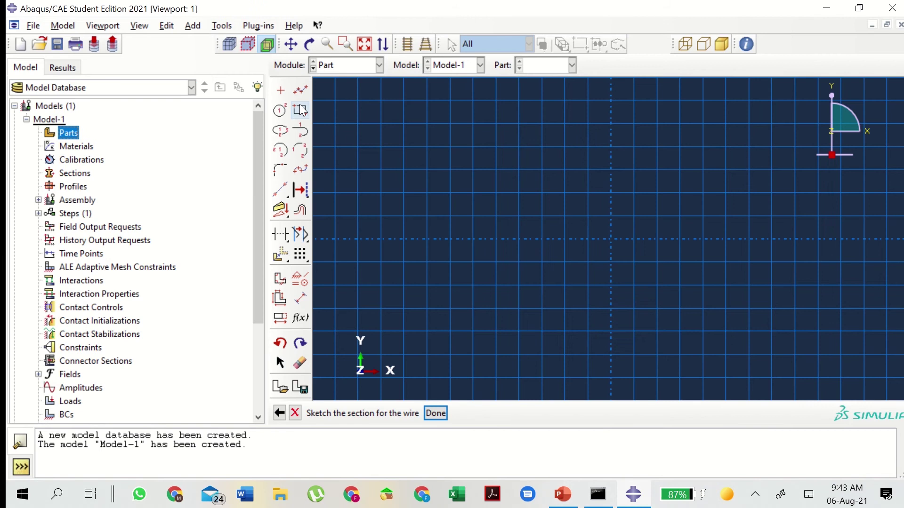
Sketch a rectangle about 0.7 wide, up and to the right of the origin, starting at about (0.1, 0.1).
left_click(300, 110)
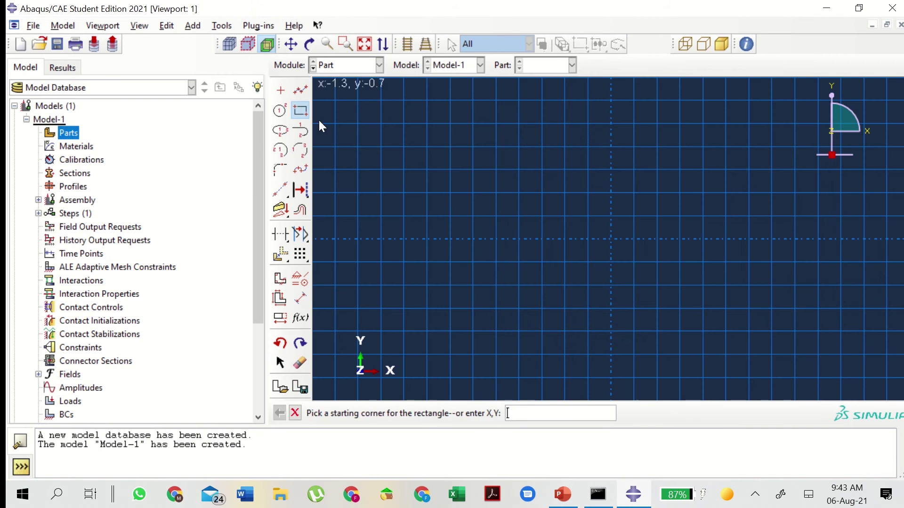
left_click(637, 216)
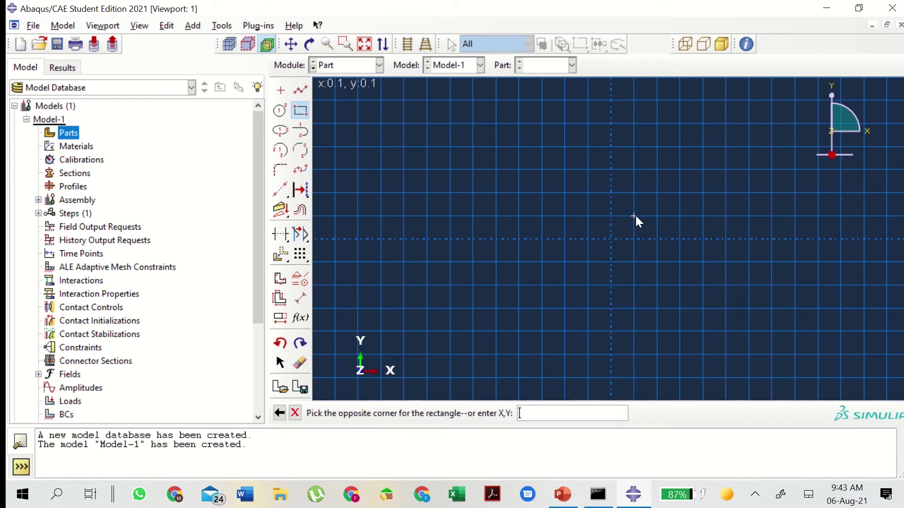
left_click(796, 124)
key("Escape")
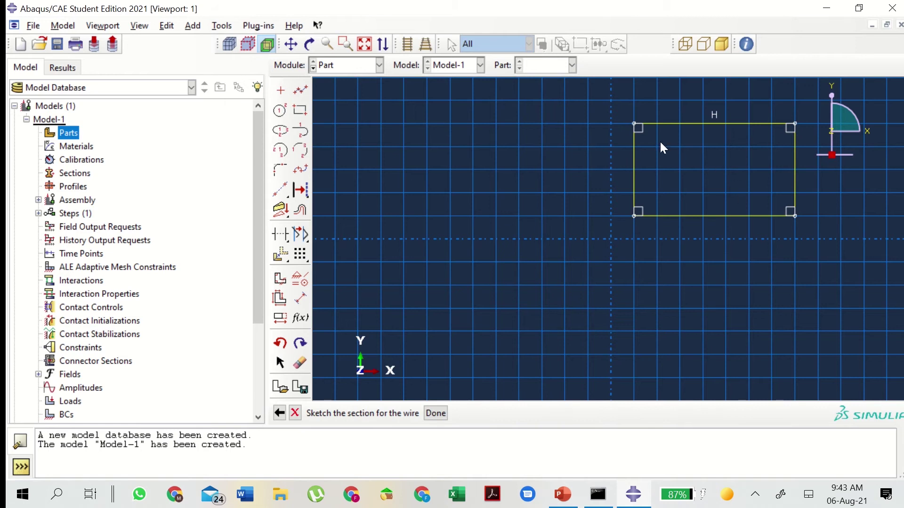
Delete the perpendicular constraints at the rectangle's corners, limiting the deletion scope to Constraints.
left_click(305, 367)
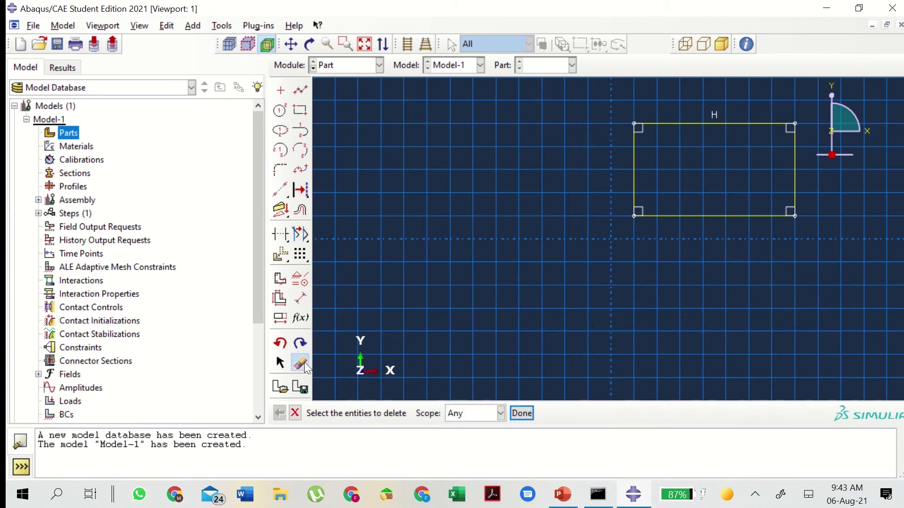
left_click(502, 419)
left_click(481, 467)
left_click(792, 211)
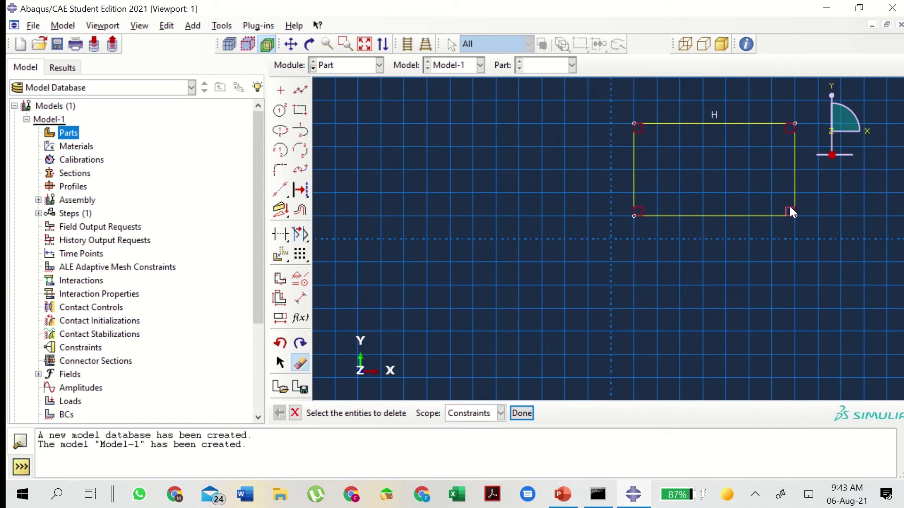
left_click(529, 410)
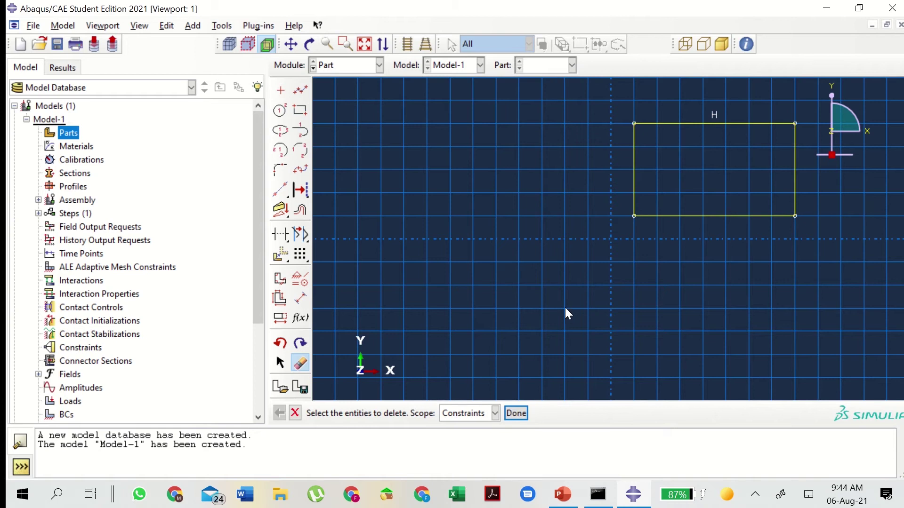
Add a parallel constraint between the rectangle's upper and lower edges.
left_click(300, 281)
left_click(34, 230)
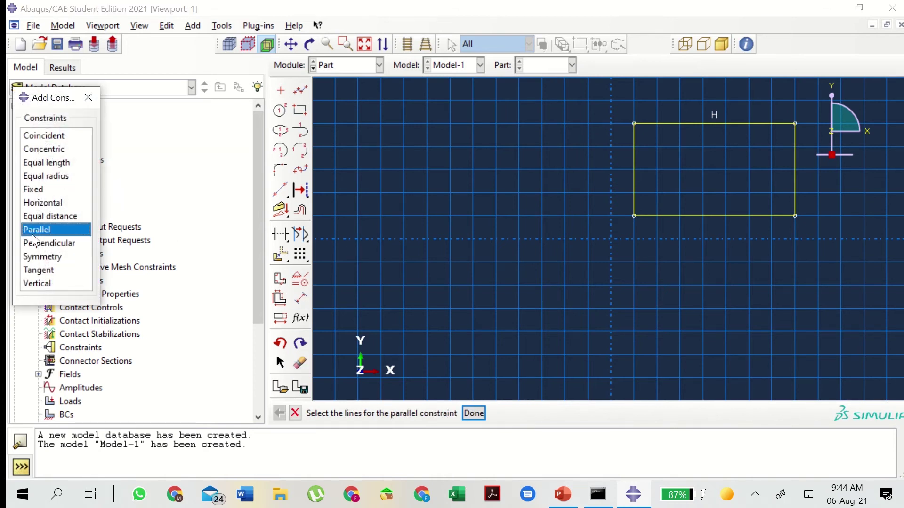
left_click(680, 124)
left_click(683, 216)
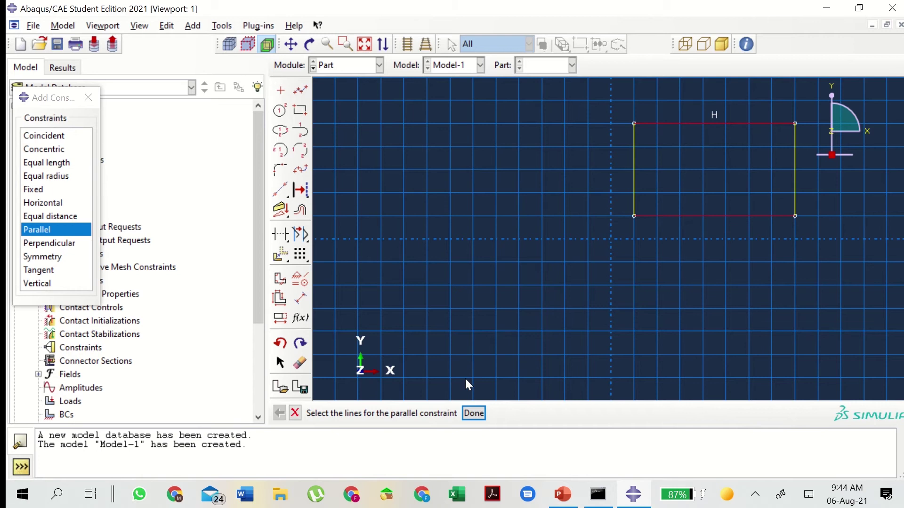
left_click(474, 415)
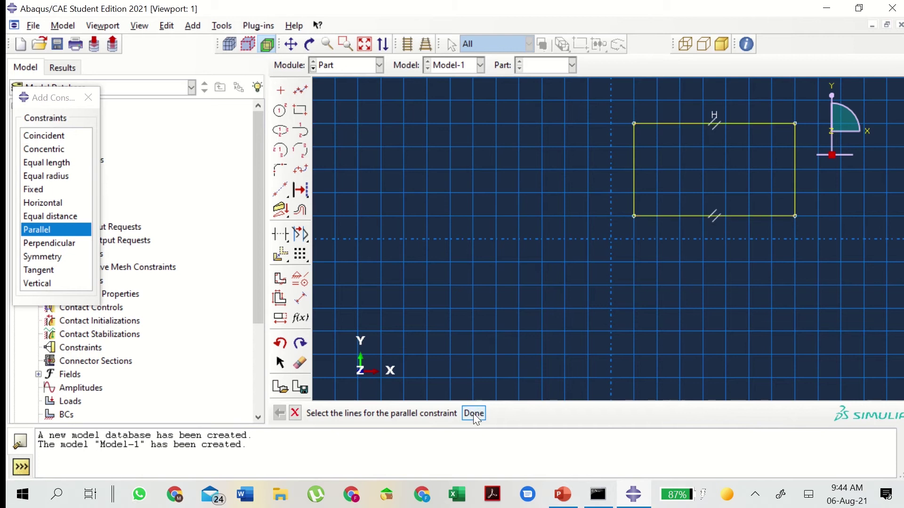
left_click(96, 99)
Dimension the lower horizontal edge to 2 and the upper horizontal edge to 1.
left_click(300, 298)
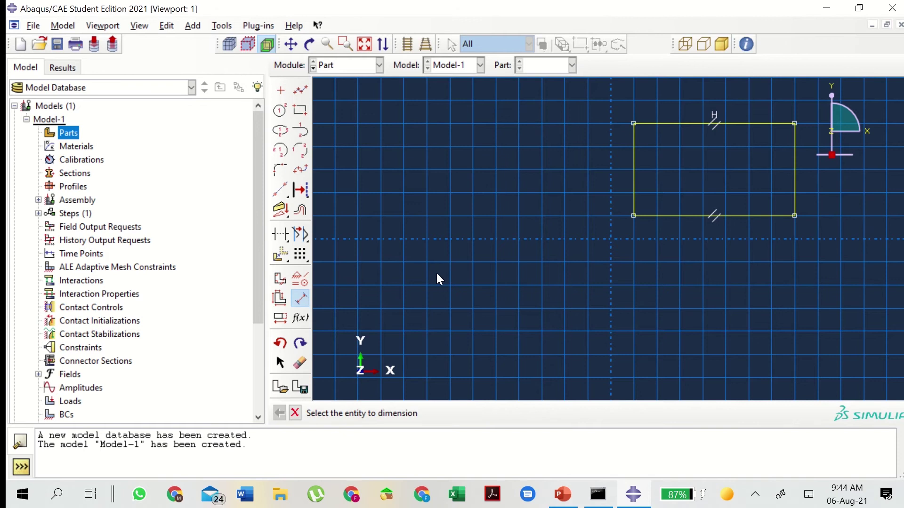
left_click(654, 216)
left_click(677, 290)
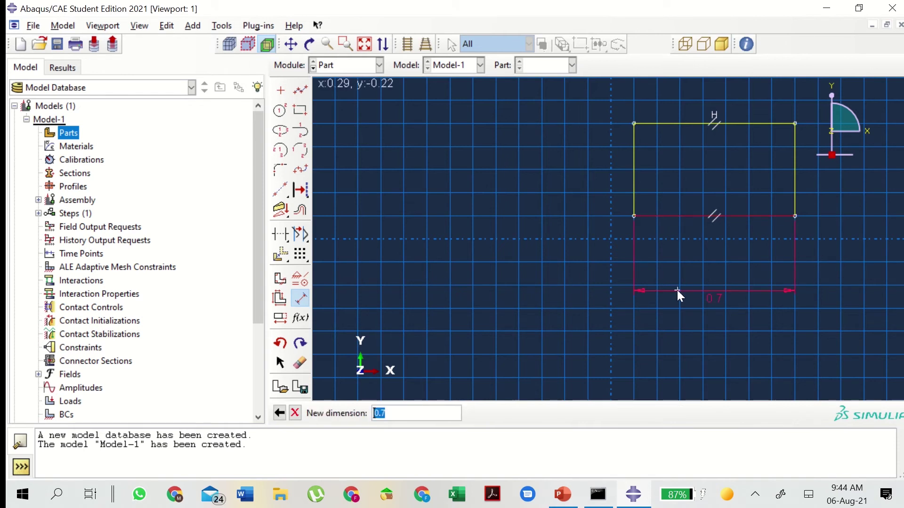
type("2")
key("Return")
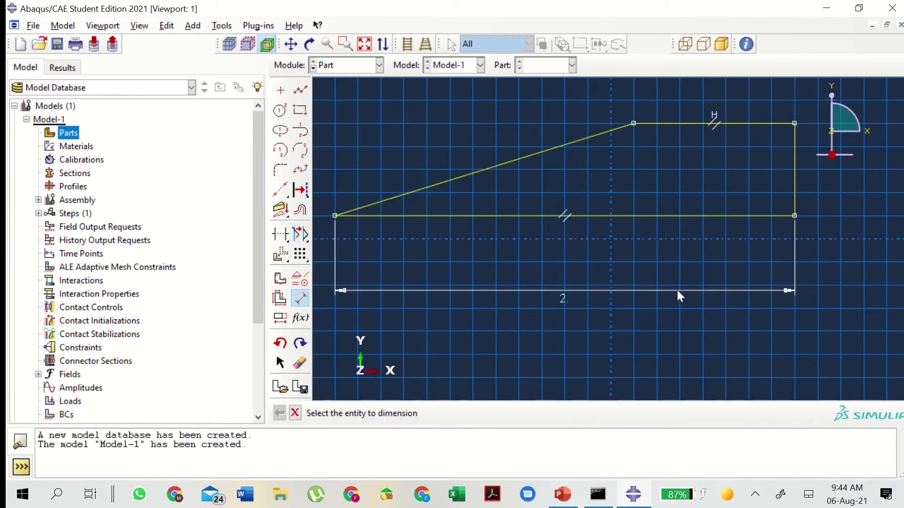
left_click(689, 124)
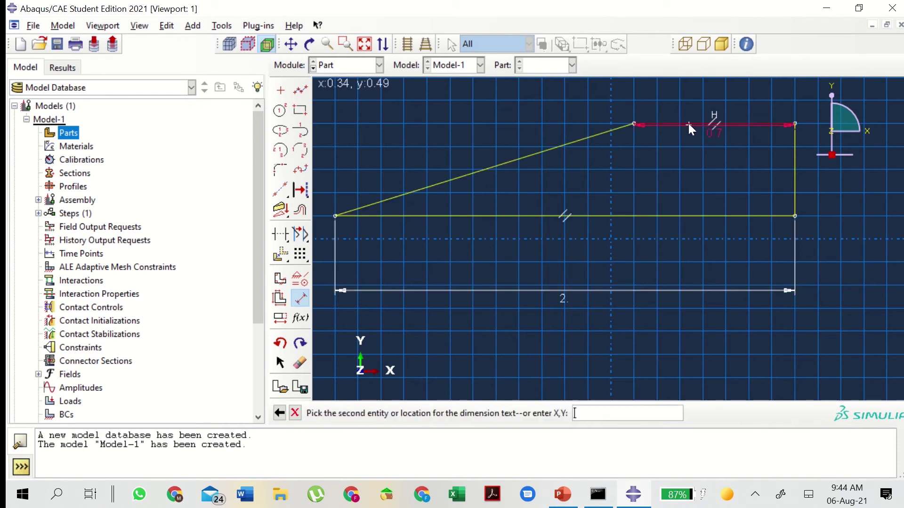
left_click(701, 100)
type("1")
key("Return")
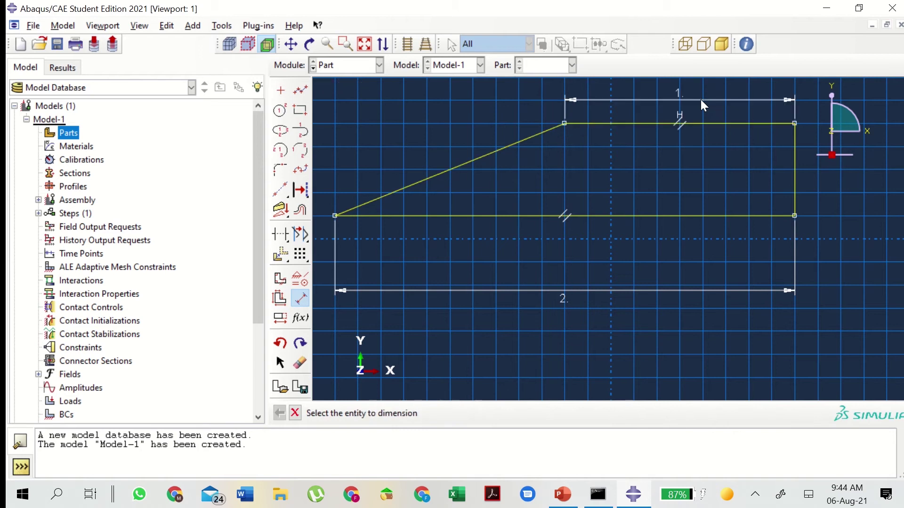
Dimension both side edges of the quadrilateral to a length of 1.
left_click(490, 144)
left_click(450, 116)
type("1")
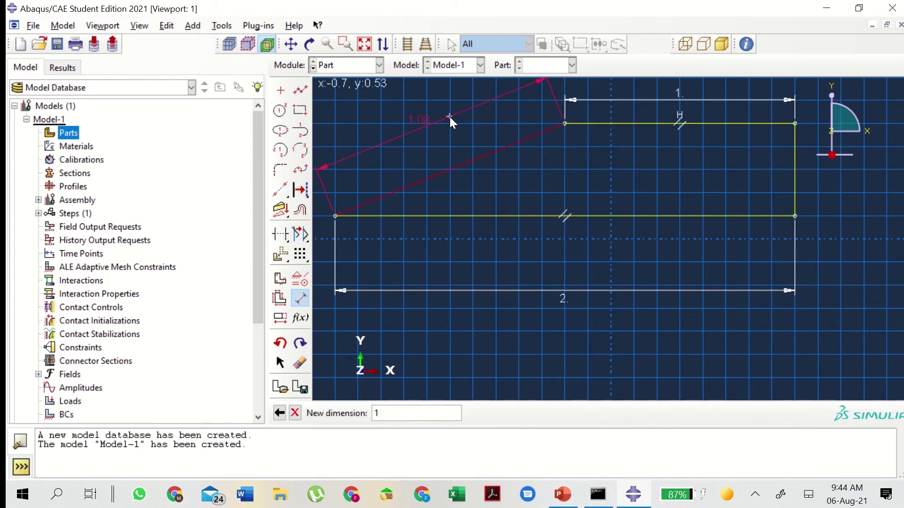
key("Return")
left_click(780, 143)
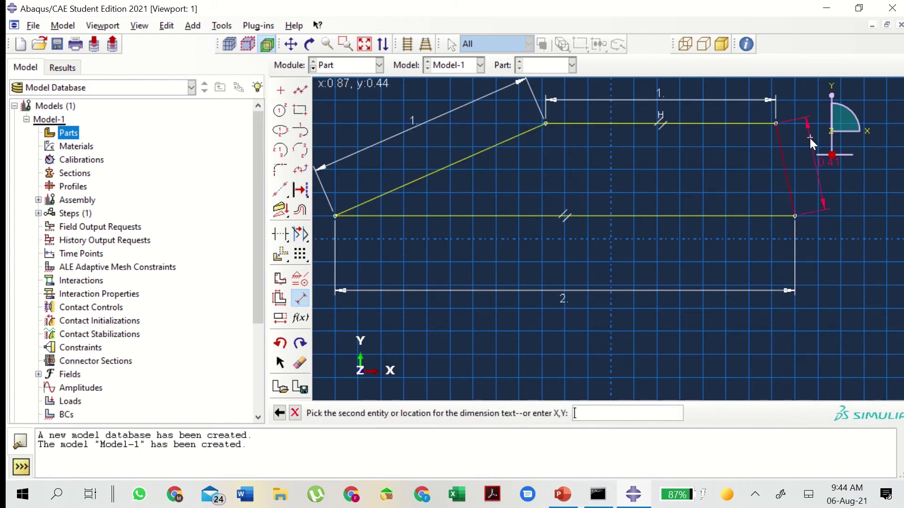
left_click(806, 137)
type("1")
key("Return")
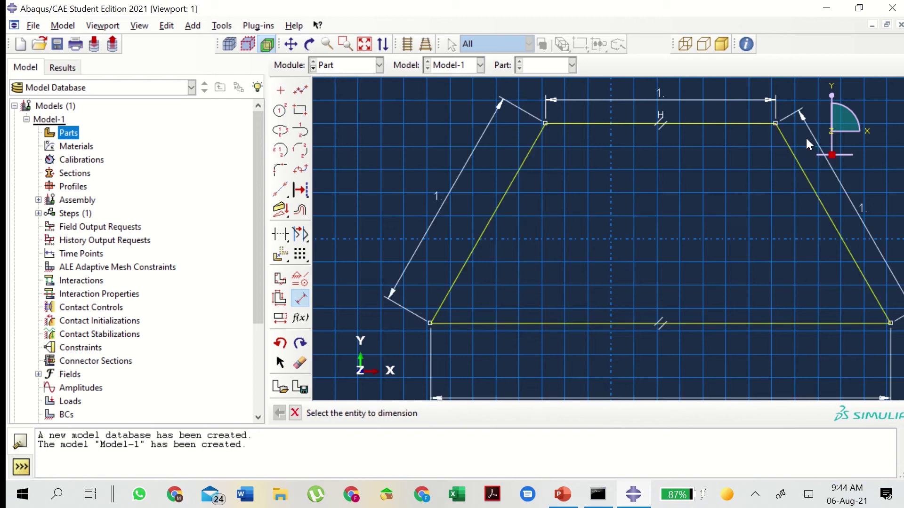
left_click(367, 44)
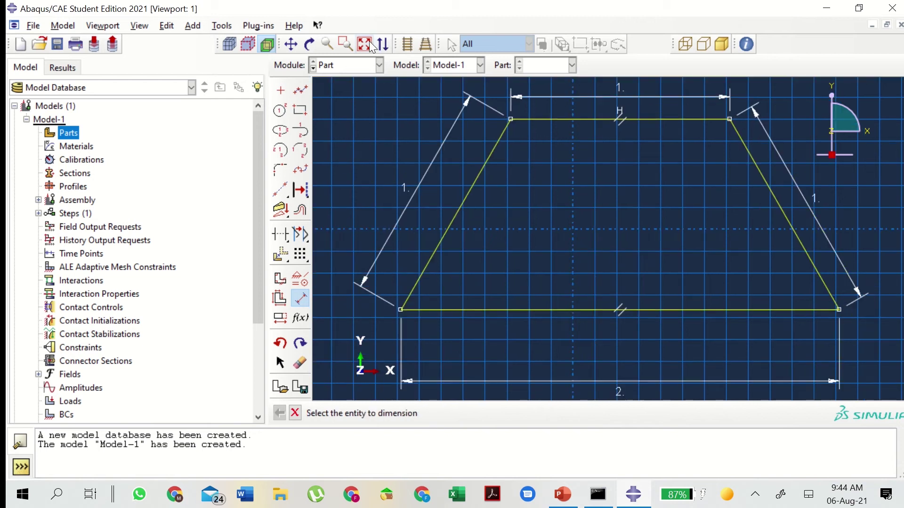
left_click(299, 415)
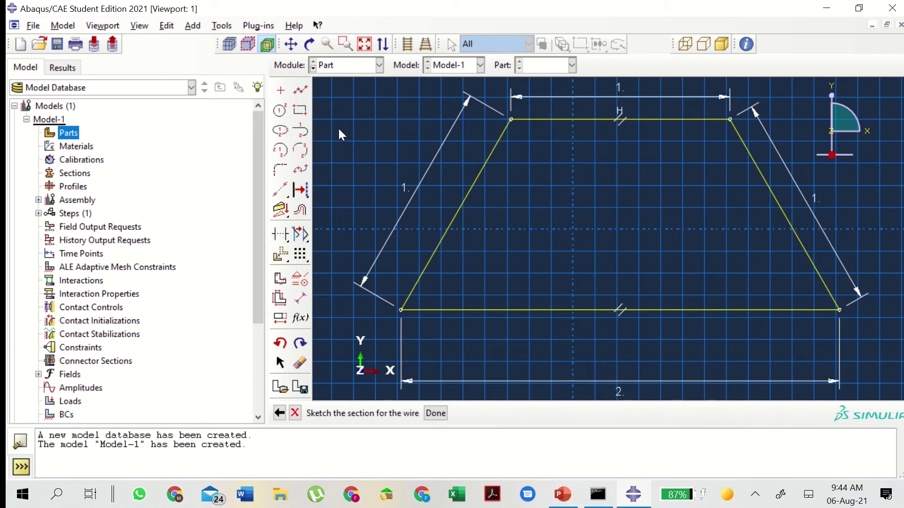
Draw two connected lines from the upper-left vertex to a point on the lower edge and up to the upper-right vertex.
left_click(305, 91)
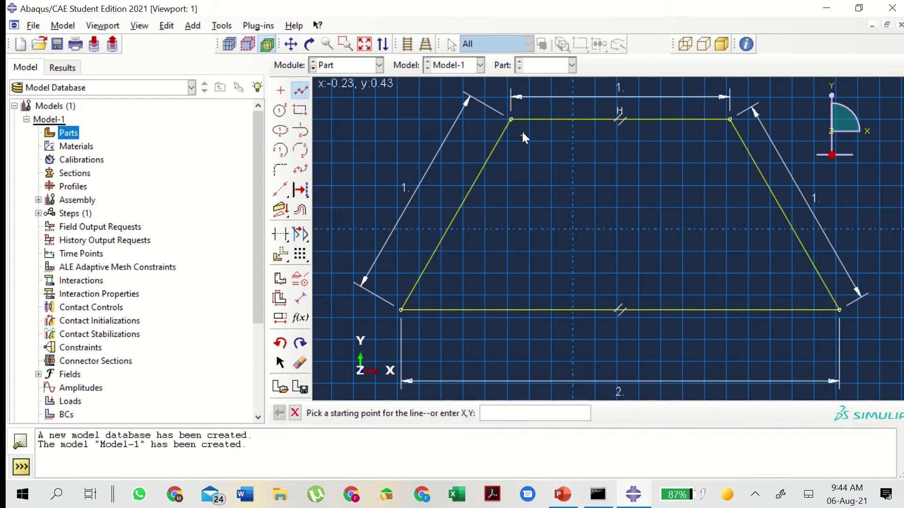
left_click(513, 123)
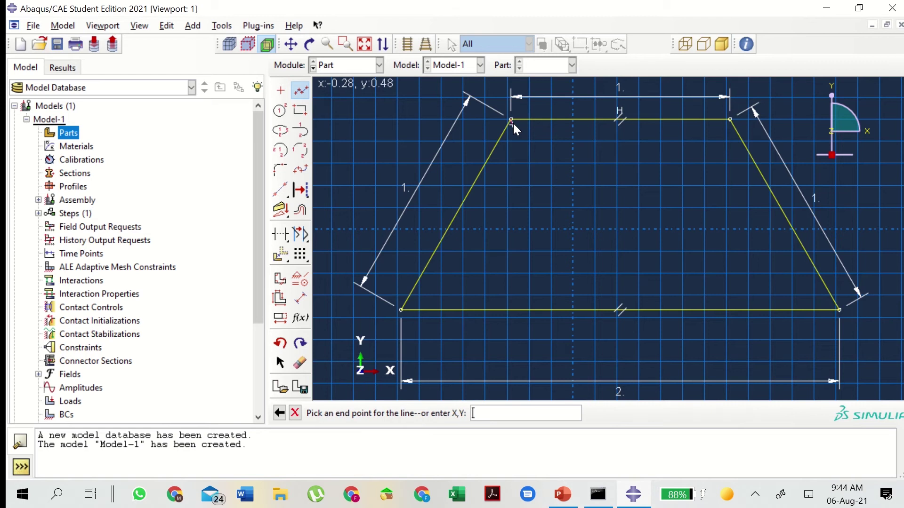
left_click(649, 310)
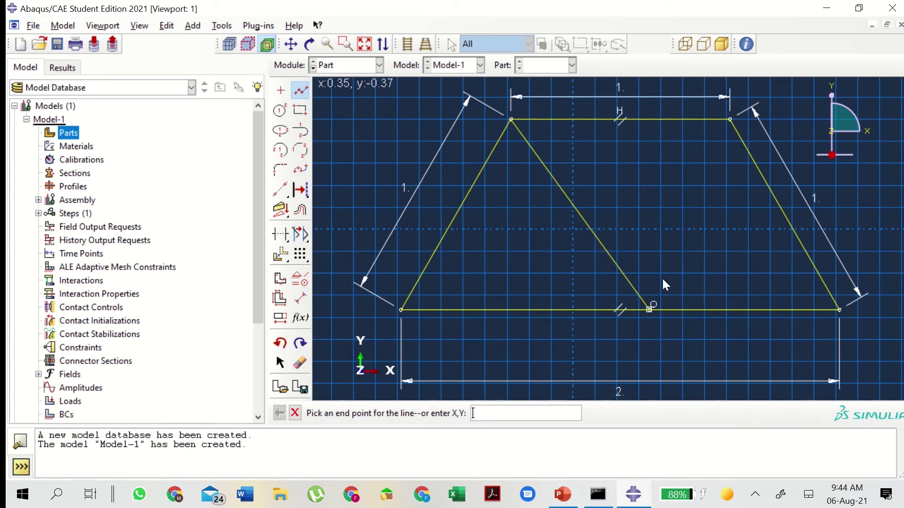
left_click(725, 122)
key("Escape")
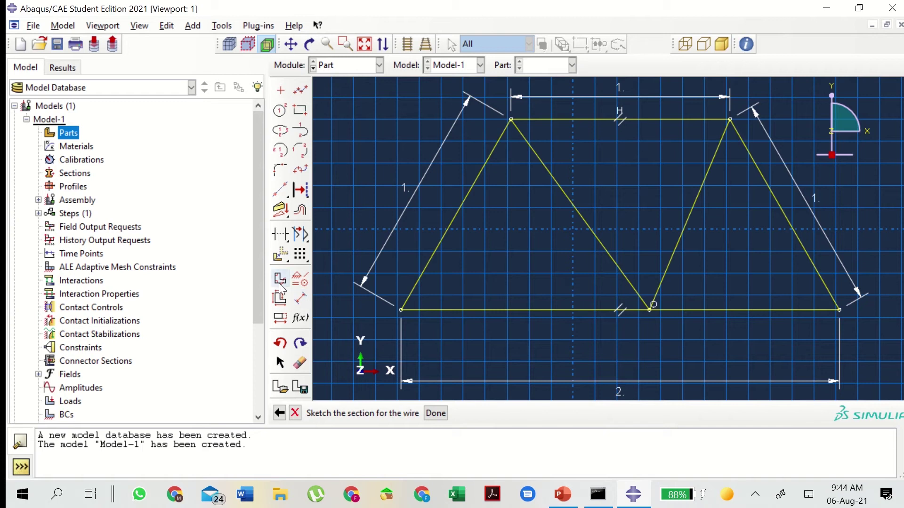
Split the lower horizontal edge where the left inner diagonal meets it.
left_click_drag(284, 239, 345, 235)
left_click(523, 310)
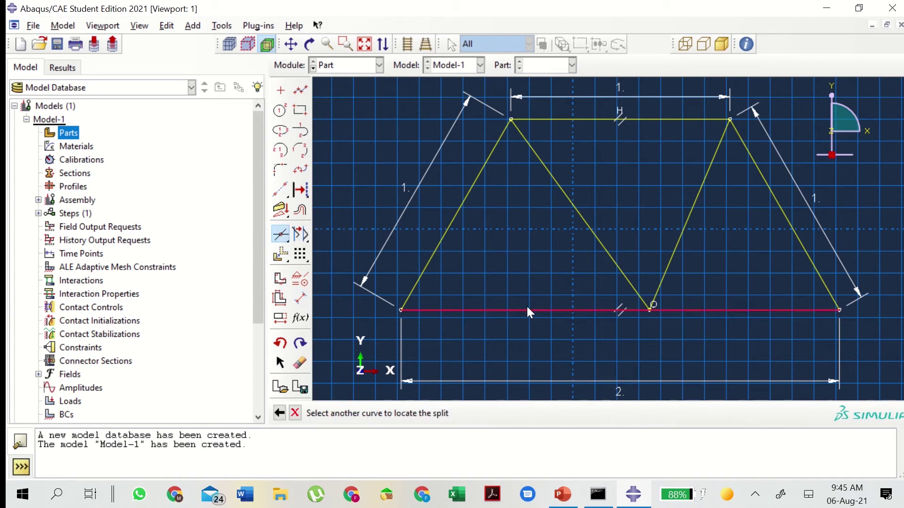
left_click(603, 246)
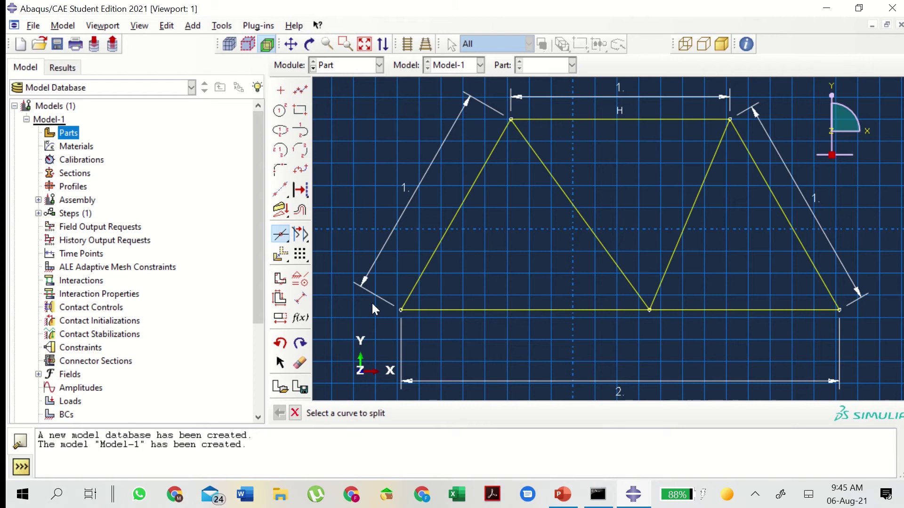
key("Escape")
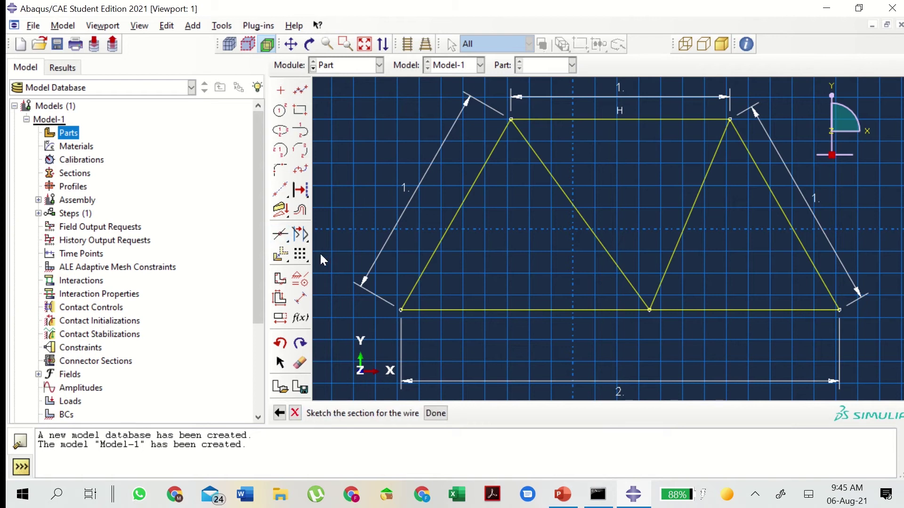
Add an equal length constraint between the two segments of the lower horizontal edge.
left_click(299, 279)
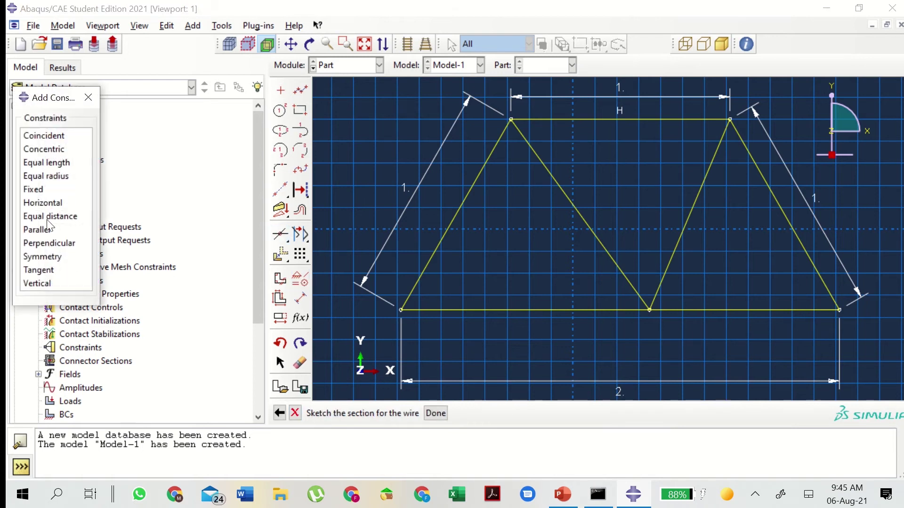
left_click(47, 165)
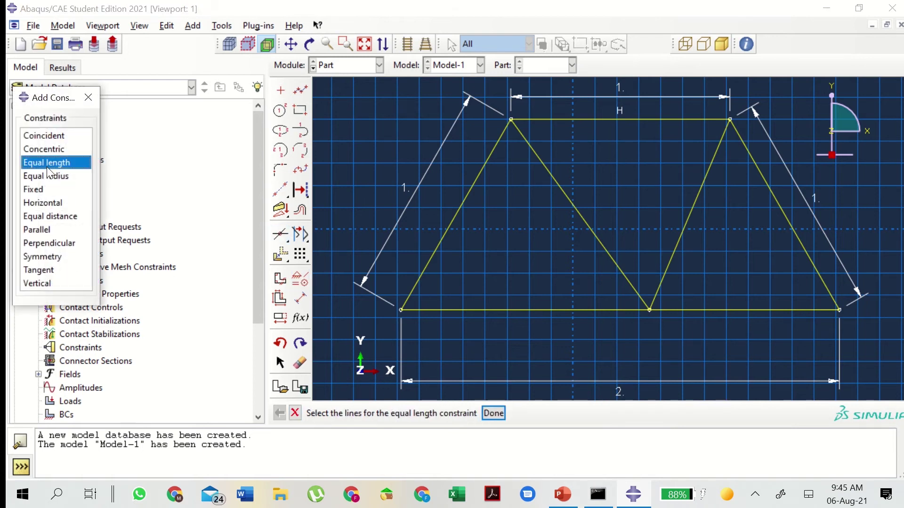
left_click(726, 306)
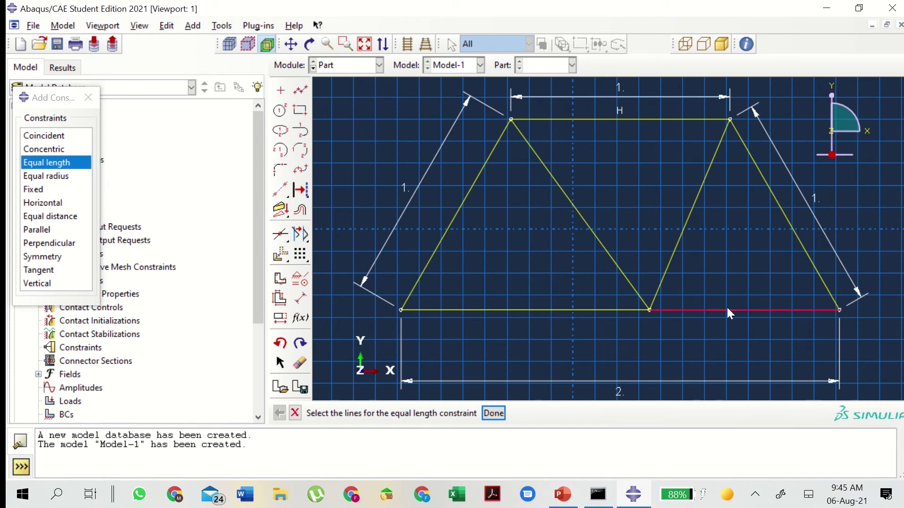
left_click(527, 310)
left_click(498, 414)
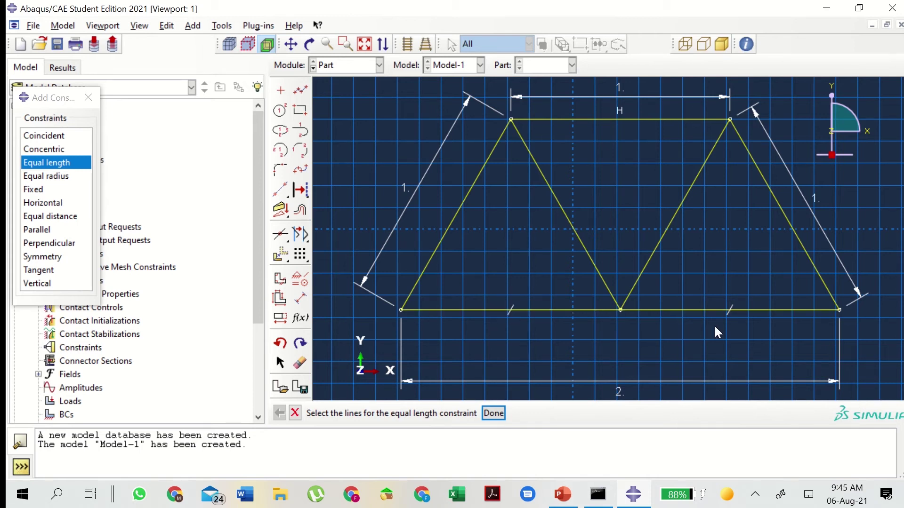
Finish adding constraints and complete the truss sketch as the section of the Frame wire part.
left_click(87, 97)
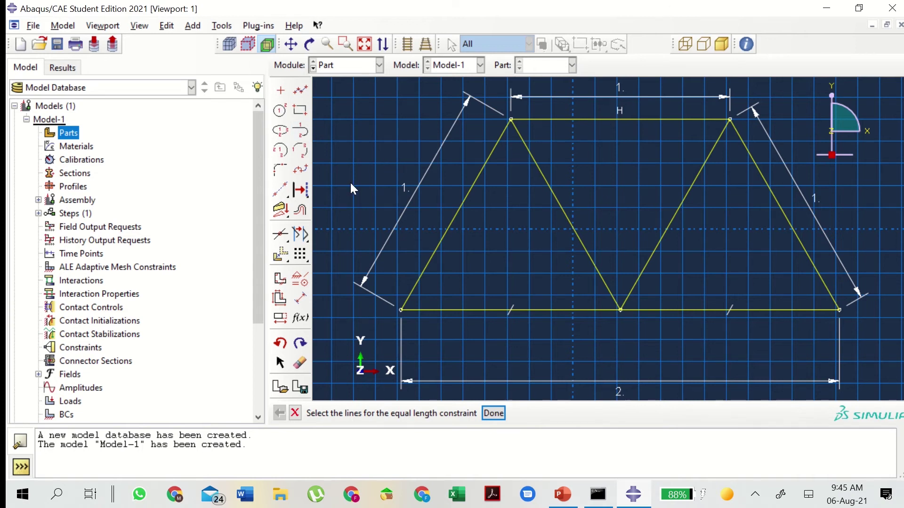
double_click(64, 147)
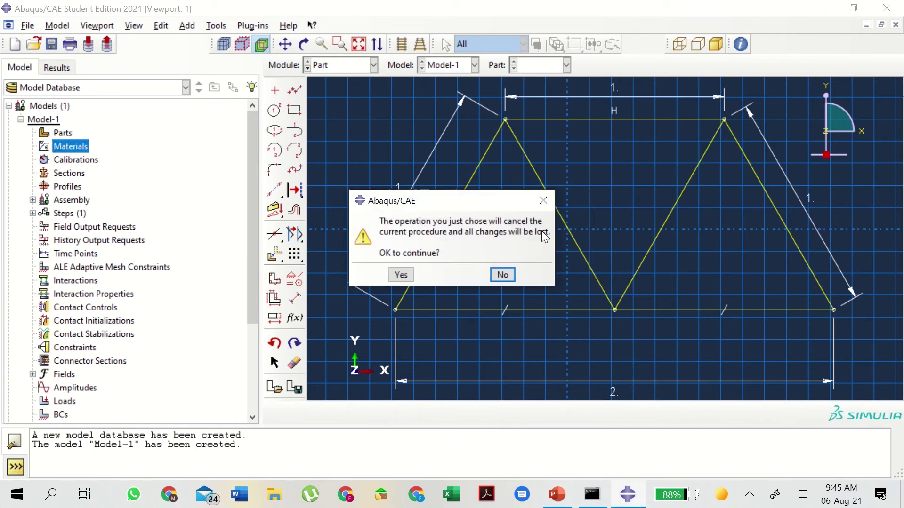
left_click(543, 202)
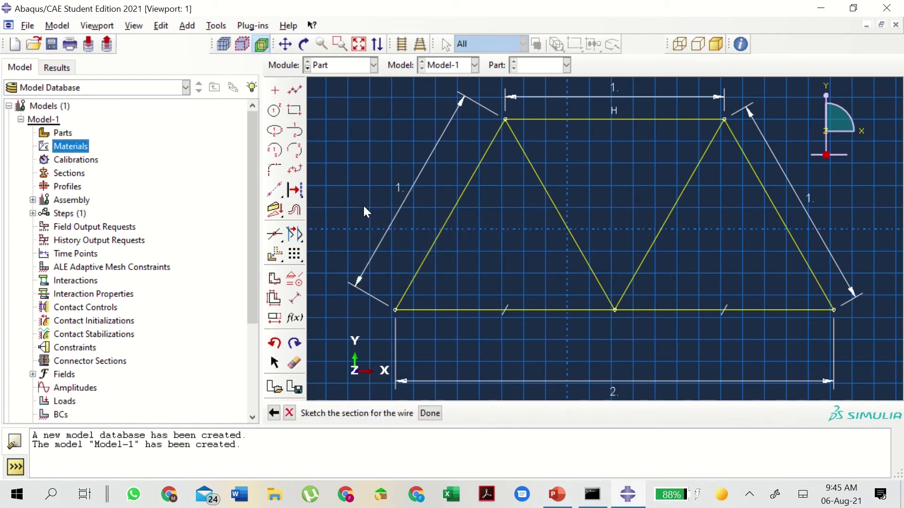
left_click(430, 414)
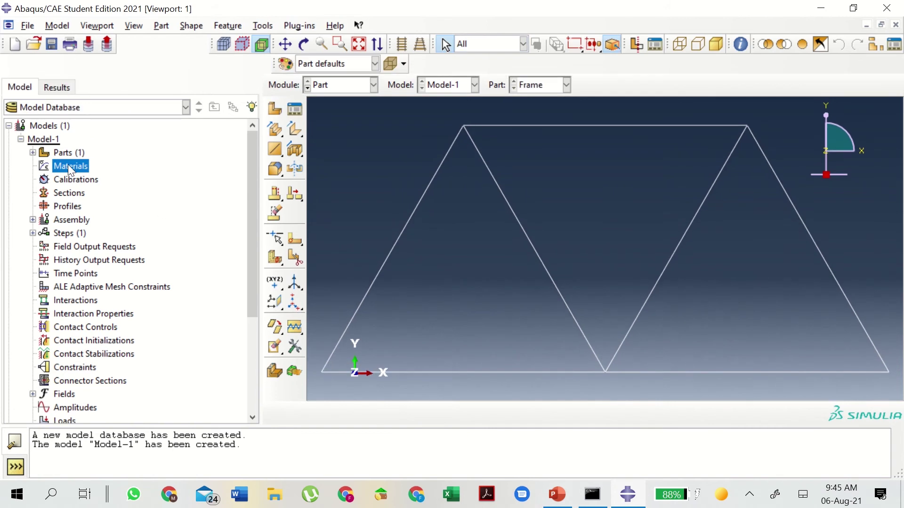
Create a material named Steel and add an Elastic mechanical behavior to it.
double_click(68, 165)
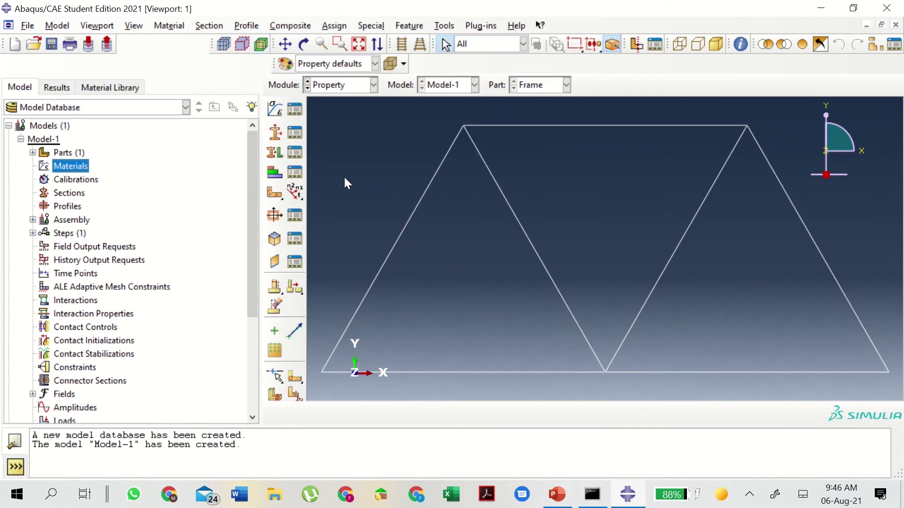
double_click(82, 168)
type("S")
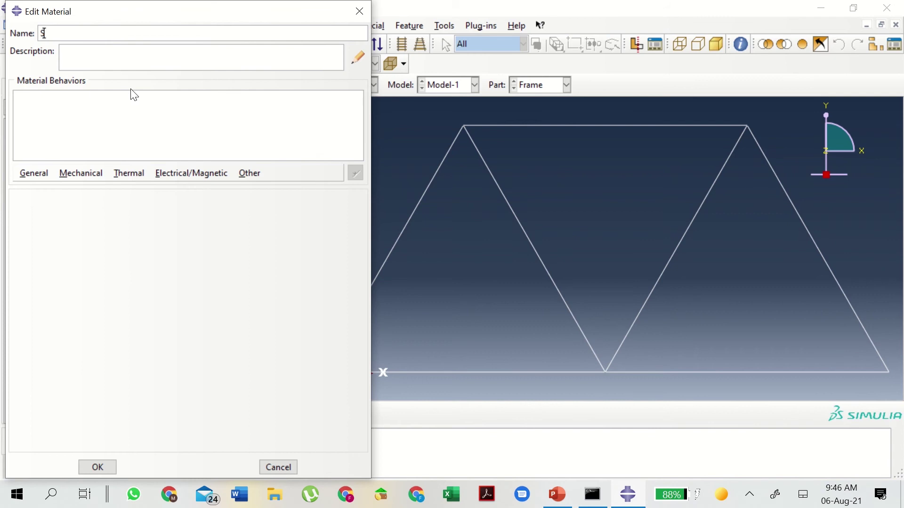
type("teel")
left_click(84, 175)
mouse_move(118, 188)
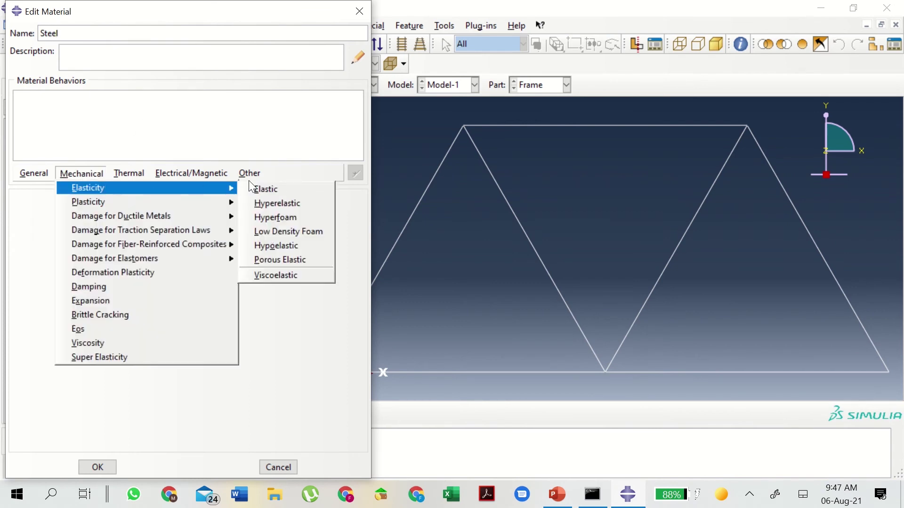
left_click(262, 189)
Set Steel's Young's modulus to 200.0E9 and Poisson's ratio to 0.3, and save the material.
left_click(68, 367)
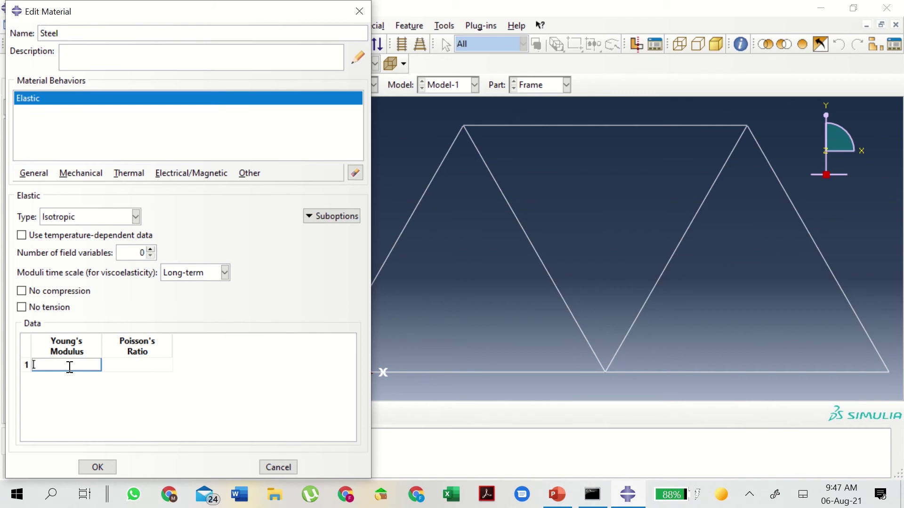
type("200.0E9")
left_click(128, 368)
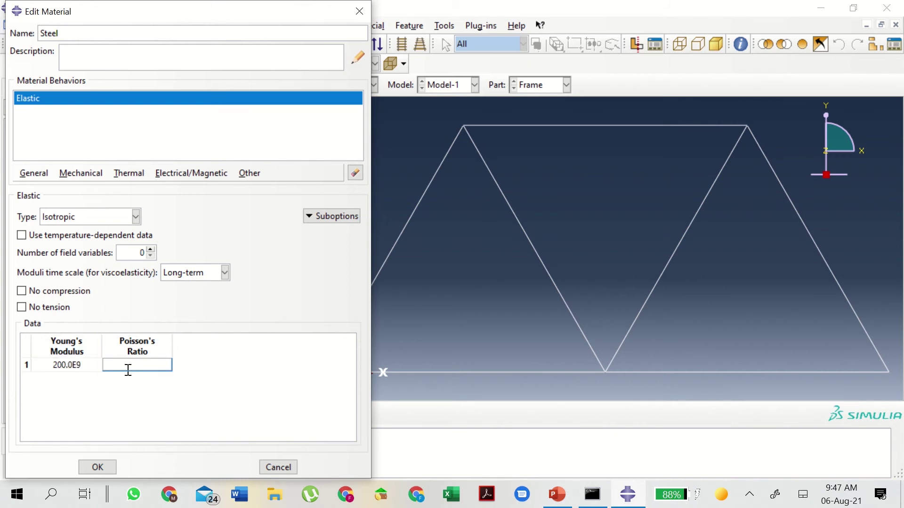
type("0.3")
left_click(100, 403)
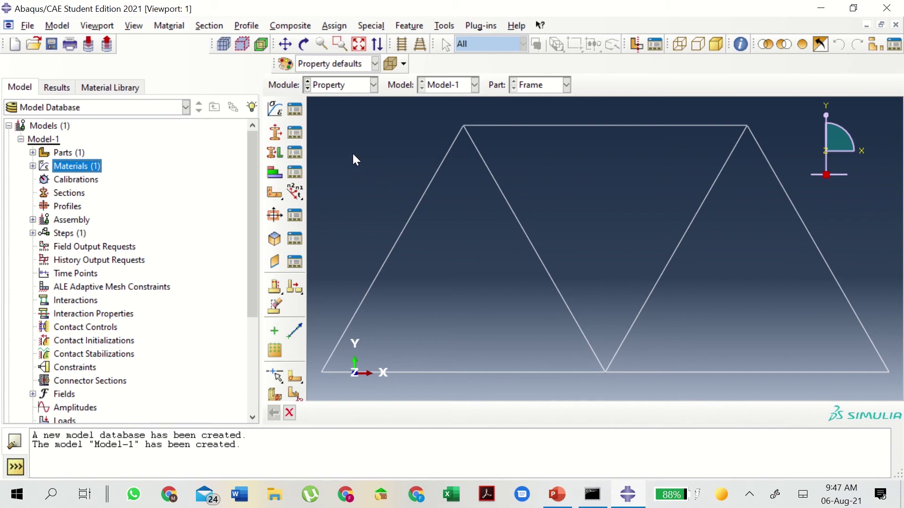
Create a section named FrameSection in the Beam category with the Truss type.
mouse_move(354, 3)
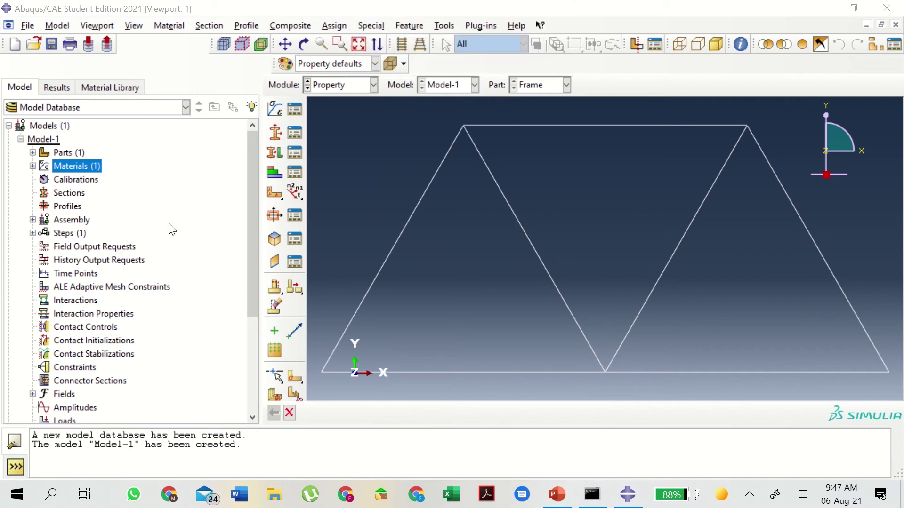
double_click(68, 193)
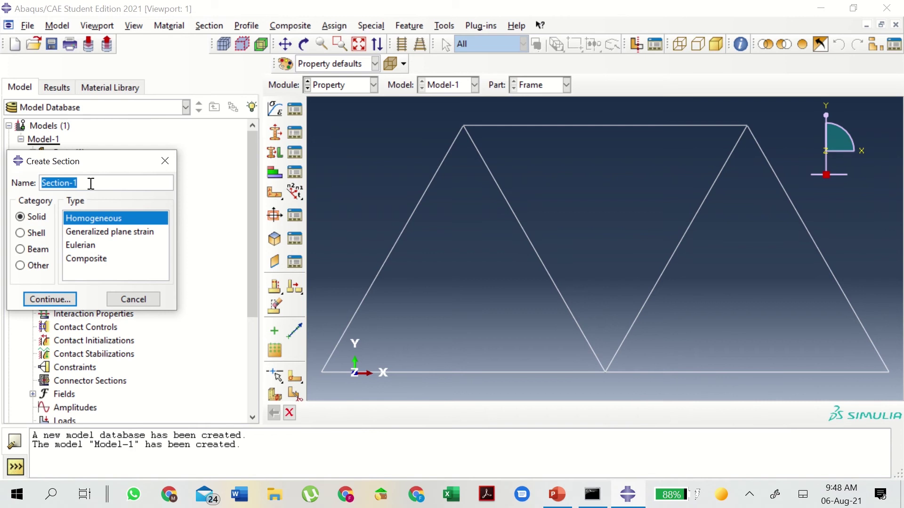
type("FrameSection")
left_click(23, 250)
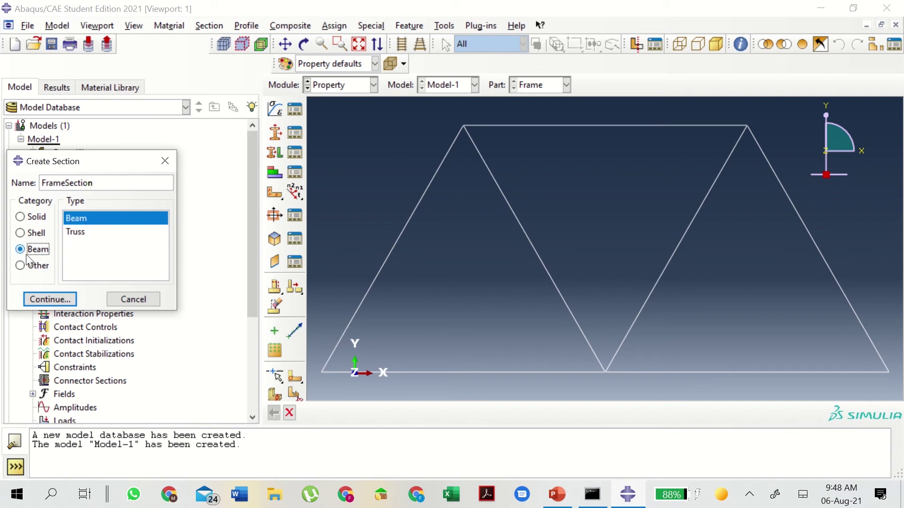
left_click(85, 240)
left_click(69, 300)
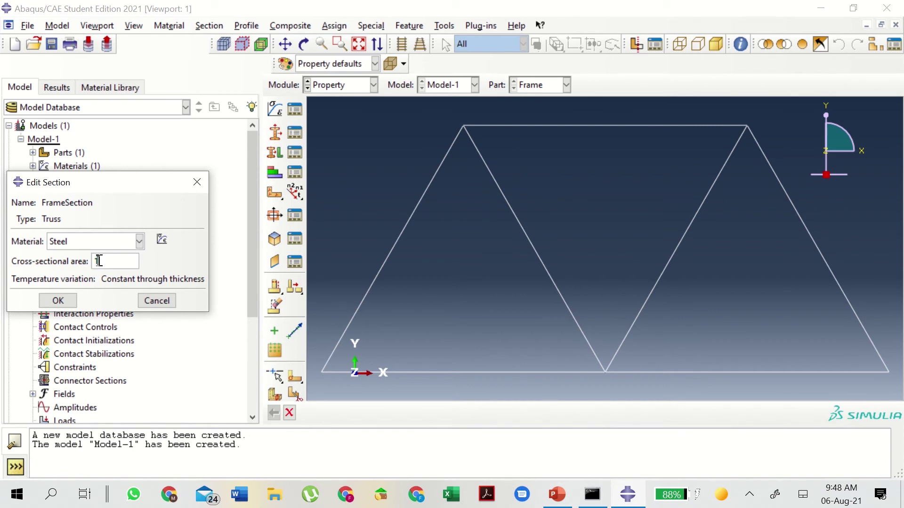
Set the cross-sectional area of FrameSection to pi*0.005**2/4.0 with Steel as its material, and save the section.
left_click(120, 262)
key("BackSpace")
type("pi")
type("*0.00")
type("5")
type("**@")
key("BackSpace")
type("2/4.0")
left_click(54, 300)
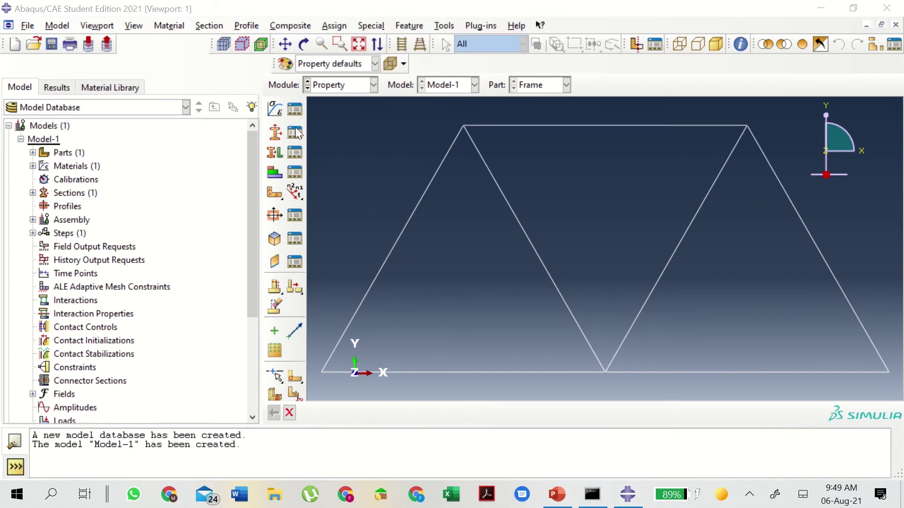
Assign FrameSection to all members of the Frame part, storing the selected region as a set named all.
left_click(32, 152)
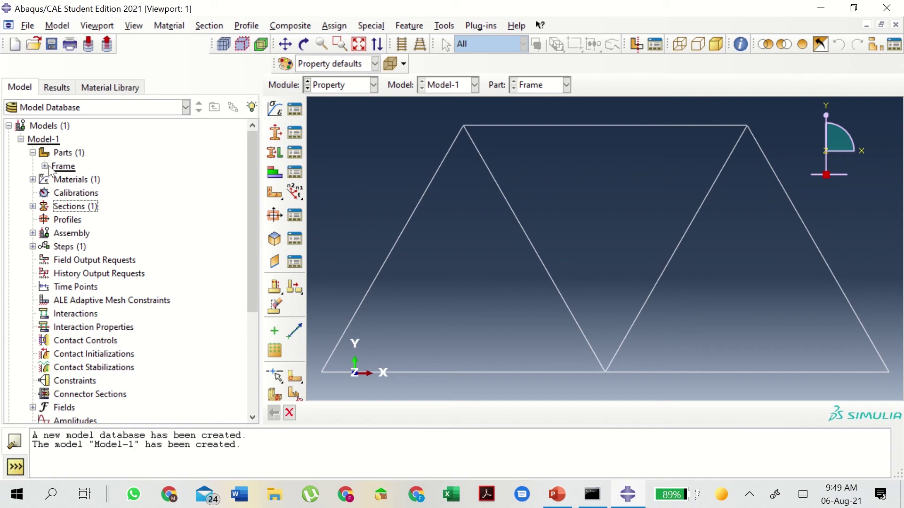
left_click(45, 166)
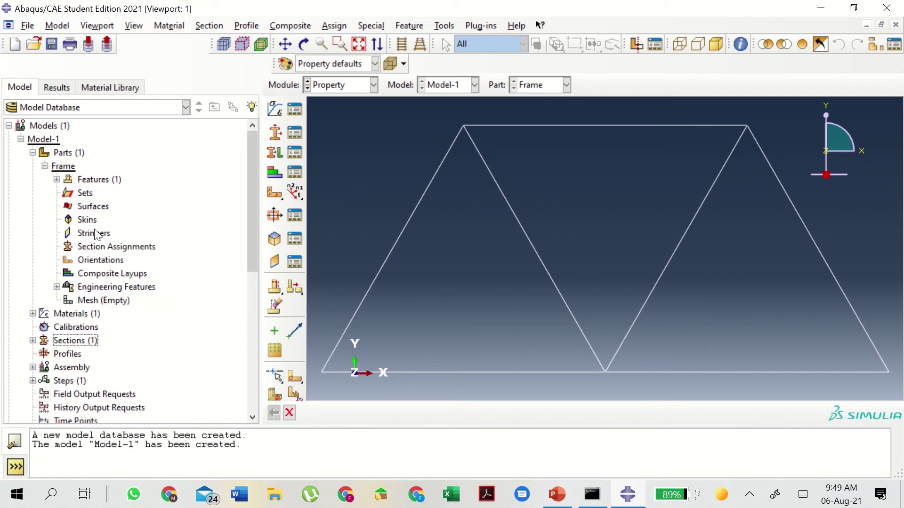
double_click(112, 248)
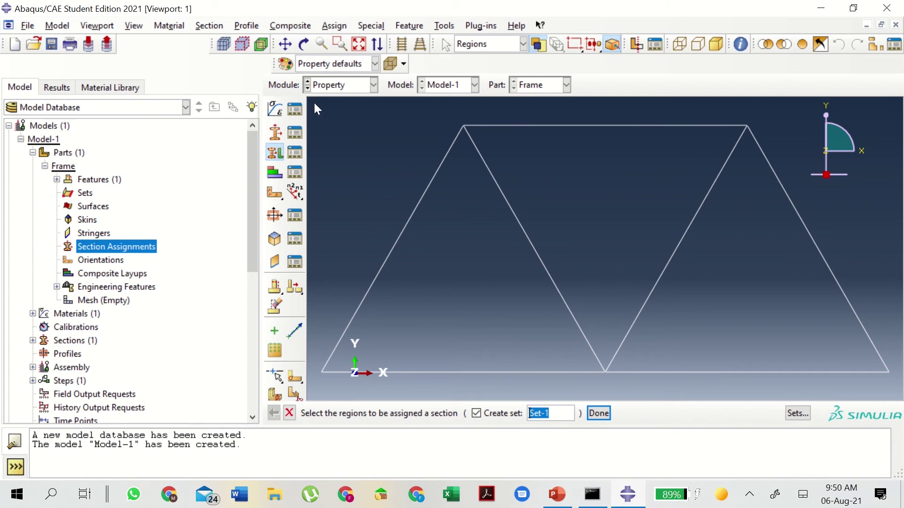
left_click_drag(313, 102, 874, 383)
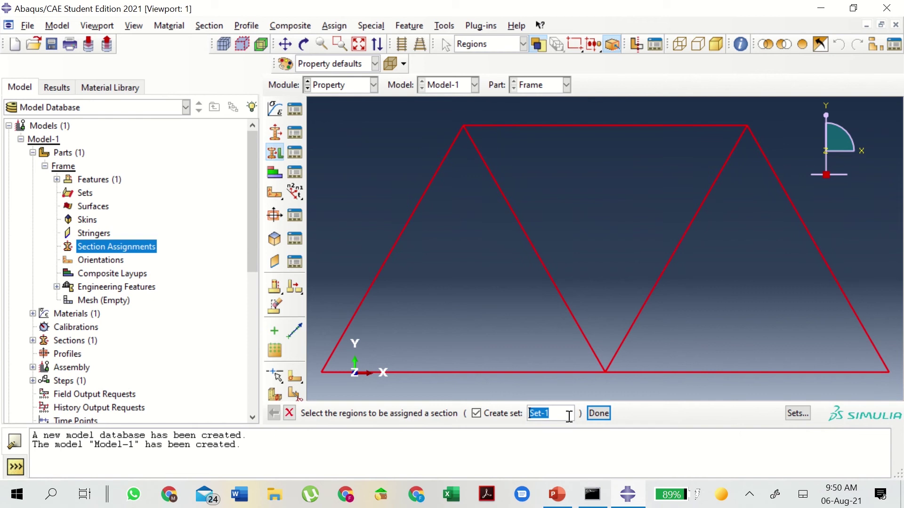
type("all")
left_click(595, 415)
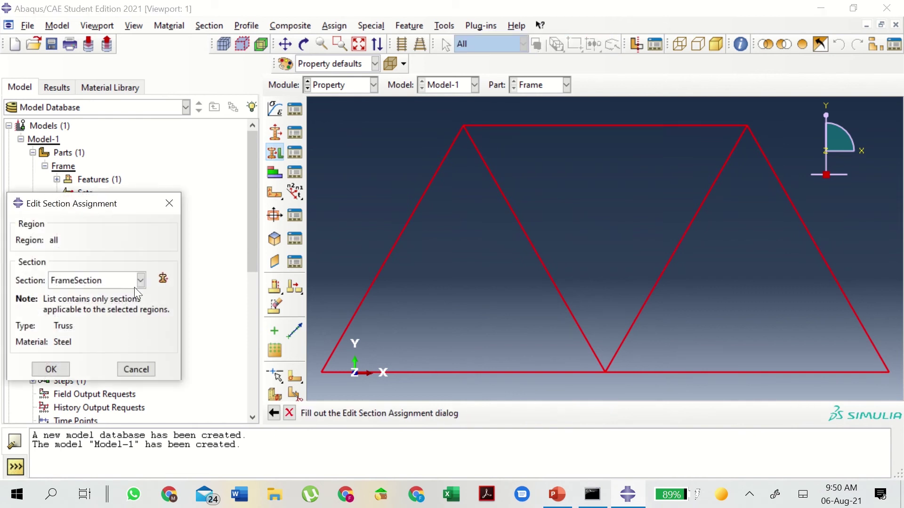
left_click(56, 371)
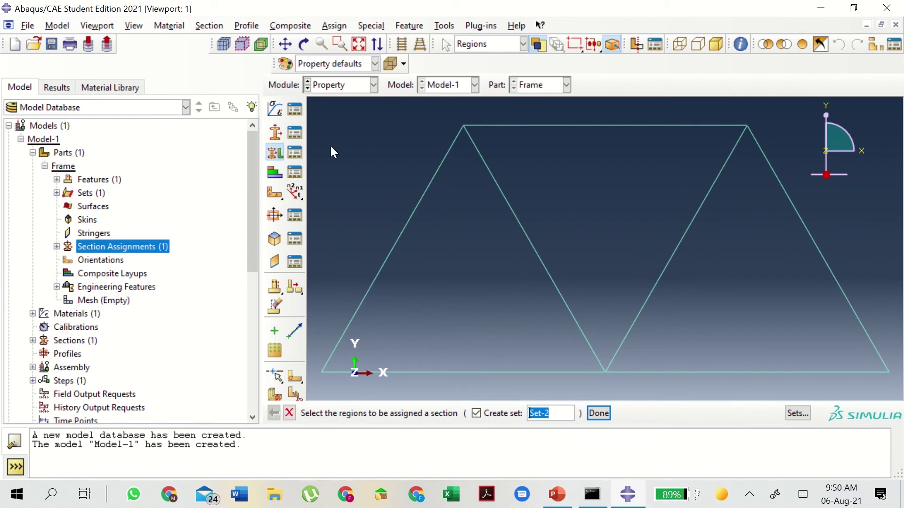
mouse_move(333, 14)
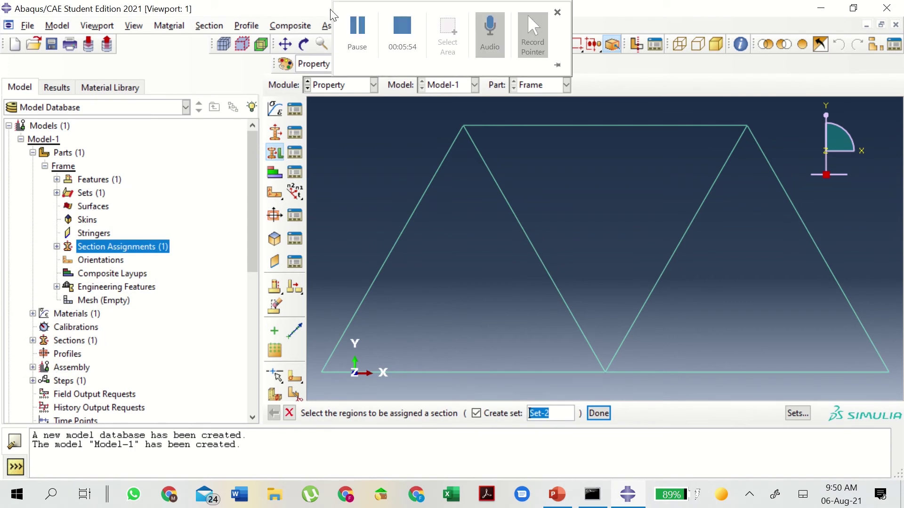
left_click(349, 27)
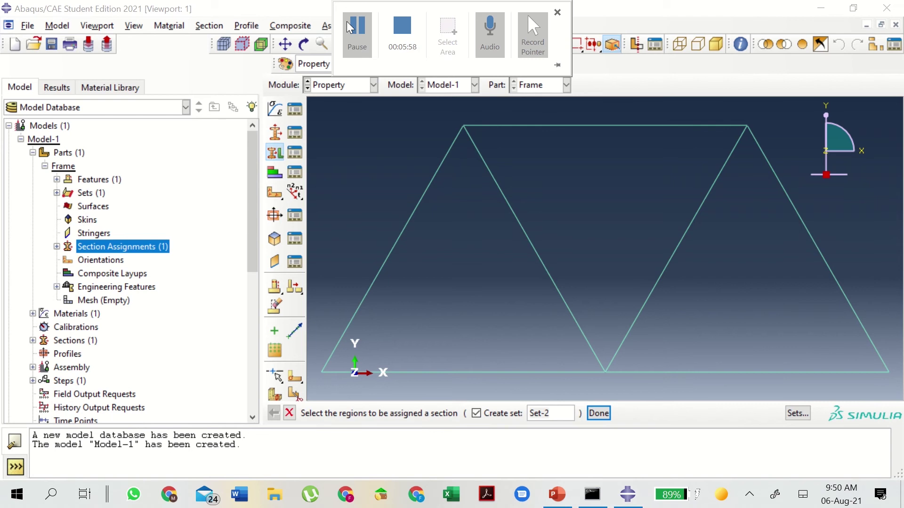
left_click(21, 140)
left_click(21, 140)
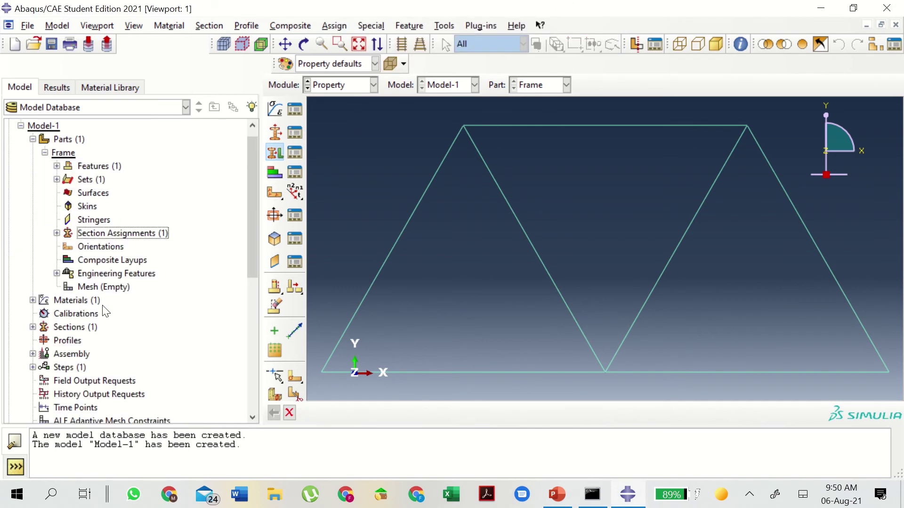
Create a dependent instance of the Frame part in the assembly.
left_click(33, 355)
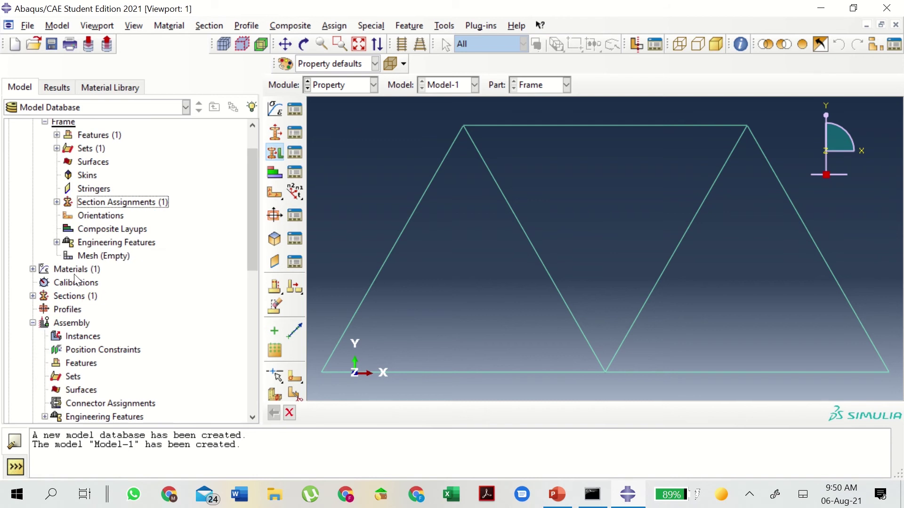
double_click(77, 336)
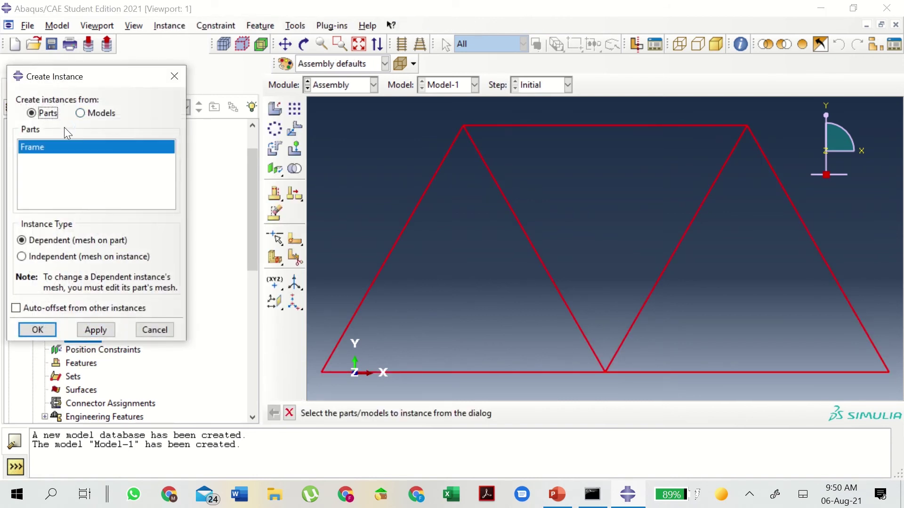
left_click(49, 333)
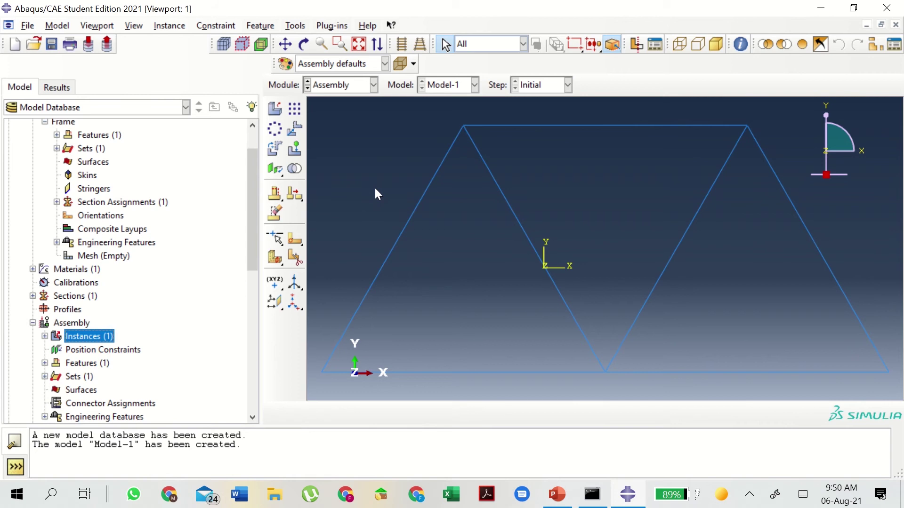
mouse_move(379, 2)
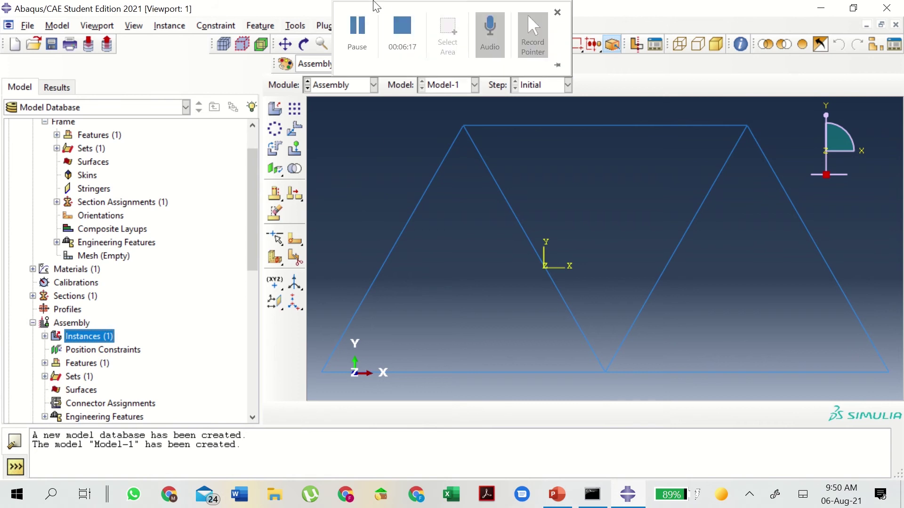
left_click(360, 28)
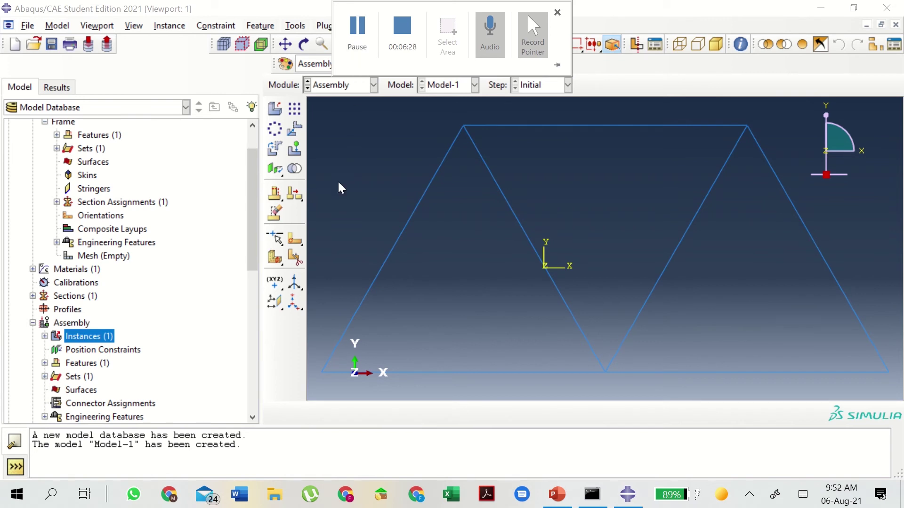
Create a Static, Linear perturbation analysis step named Load after Initial, with the description "10 kN central load".
left_click_drag(252, 253, 259, 220)
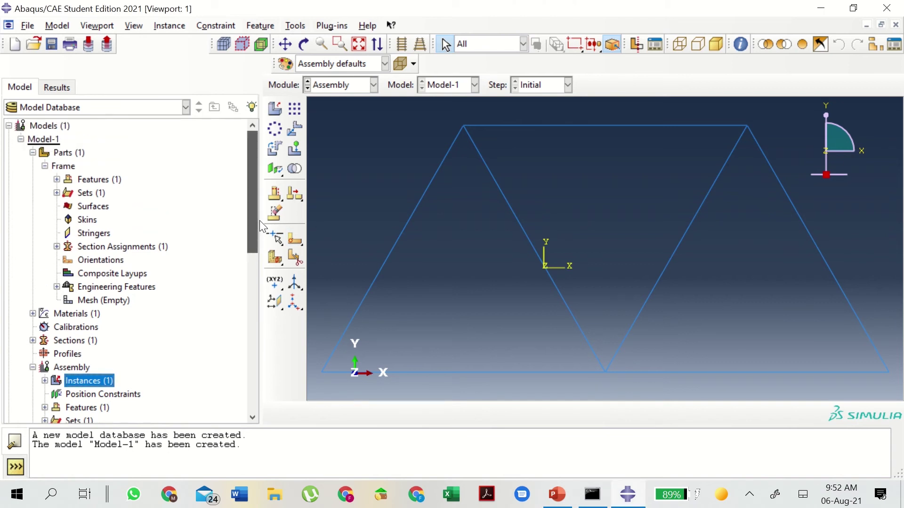
left_click(33, 153)
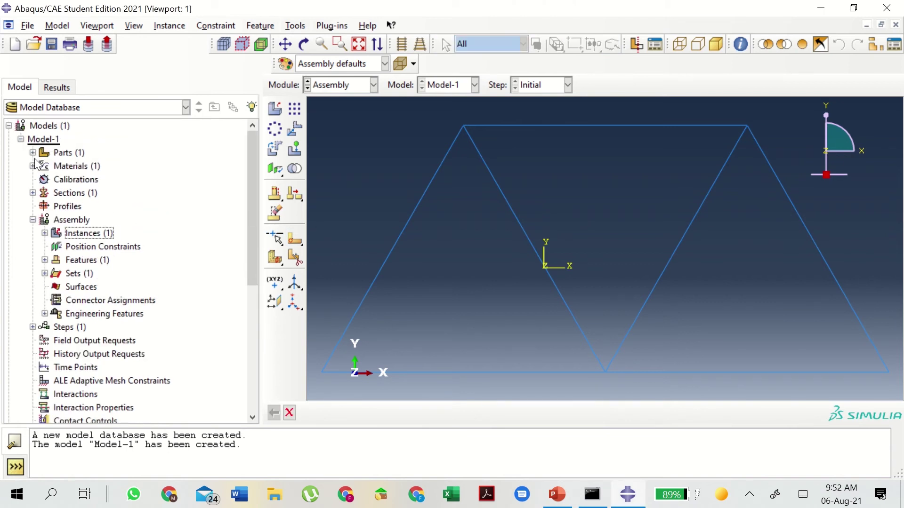
left_click(72, 326)
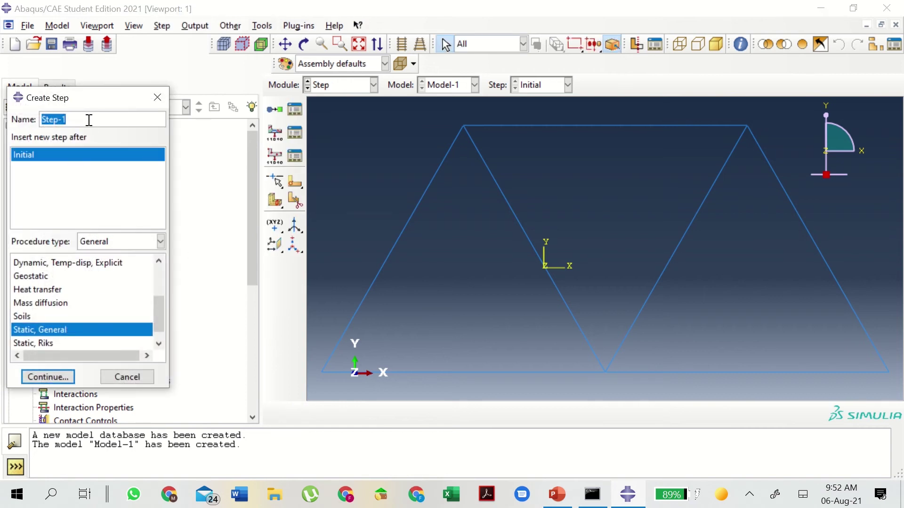
type("Load")
left_click(159, 243)
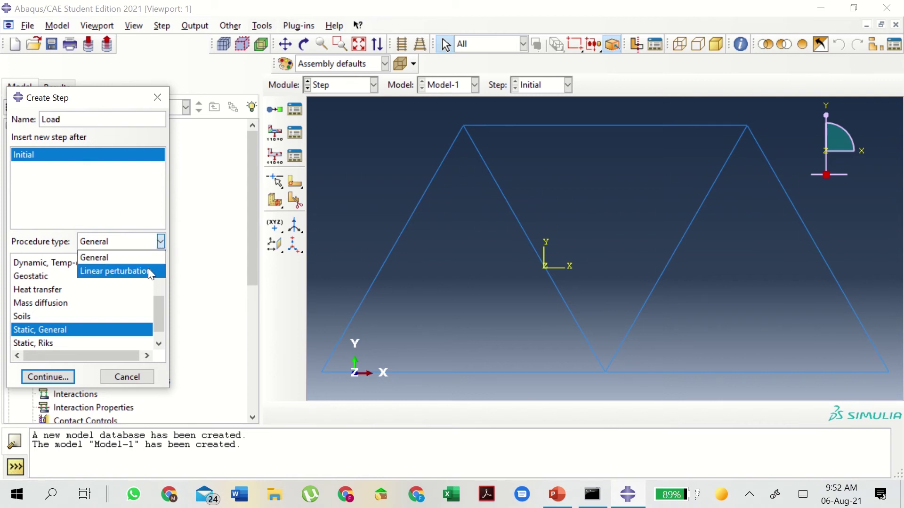
left_click(149, 269)
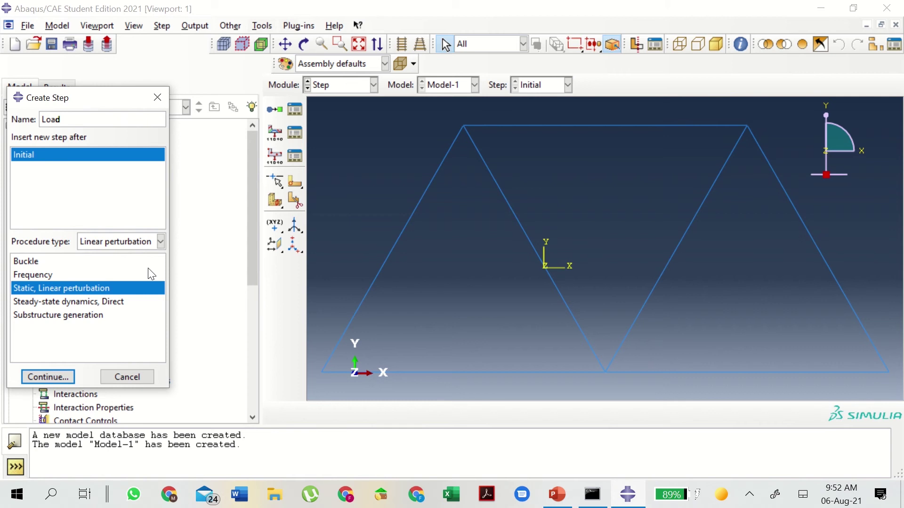
left_click(71, 376)
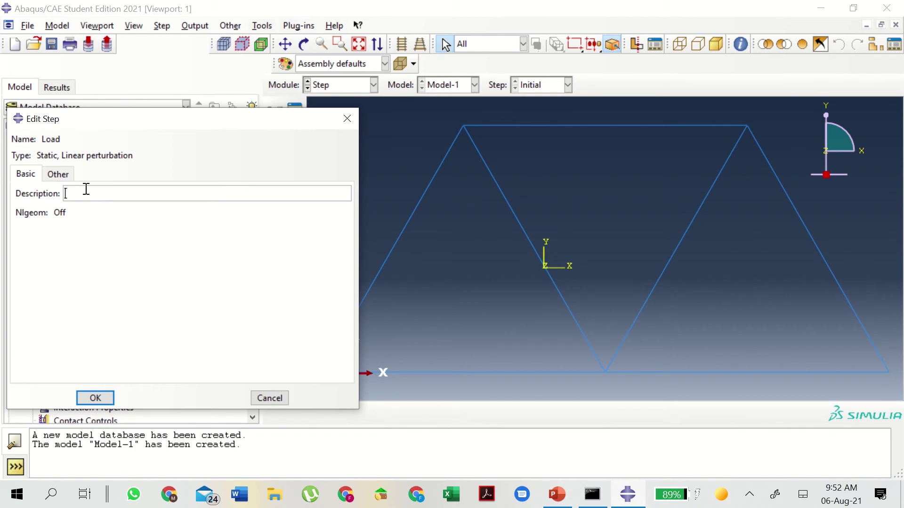
type("10 kN central load")
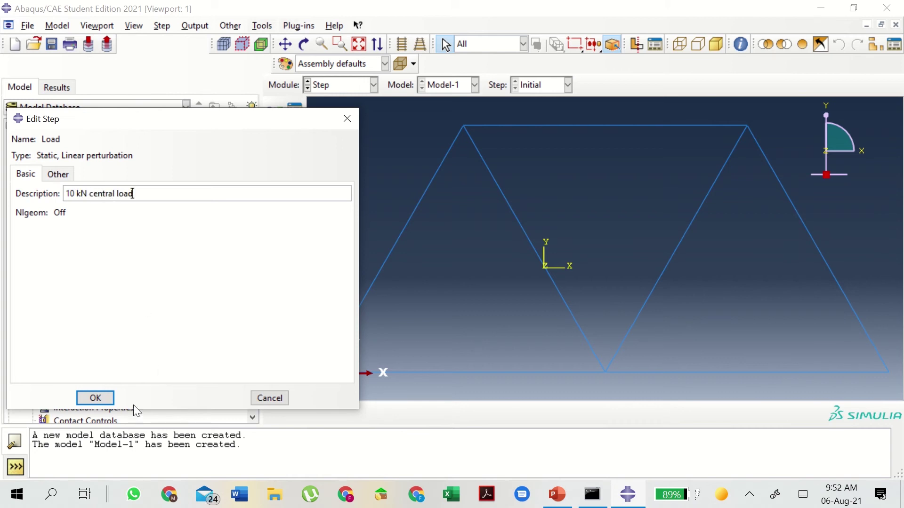
left_click(96, 400)
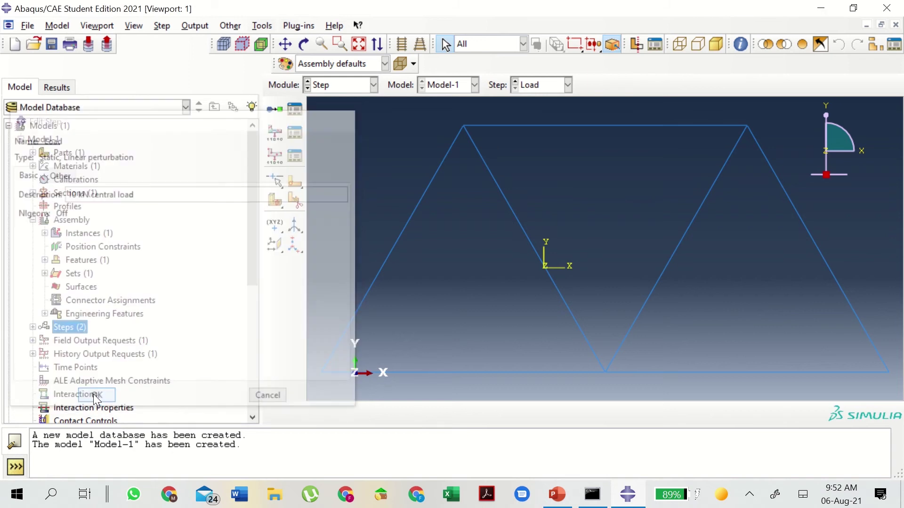
Review the stress and strain output variables of field output request F-Output-1 without changing the request.
mouse_move(356, 29)
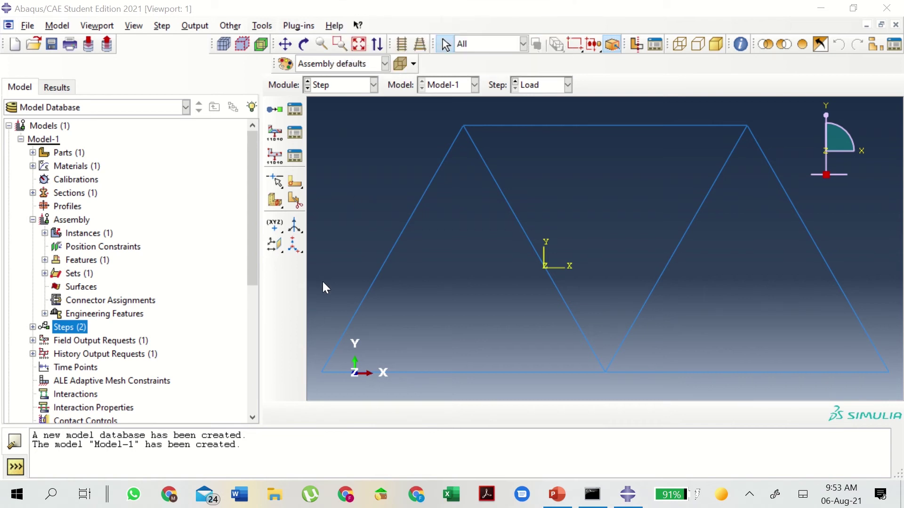
right_click(132, 339)
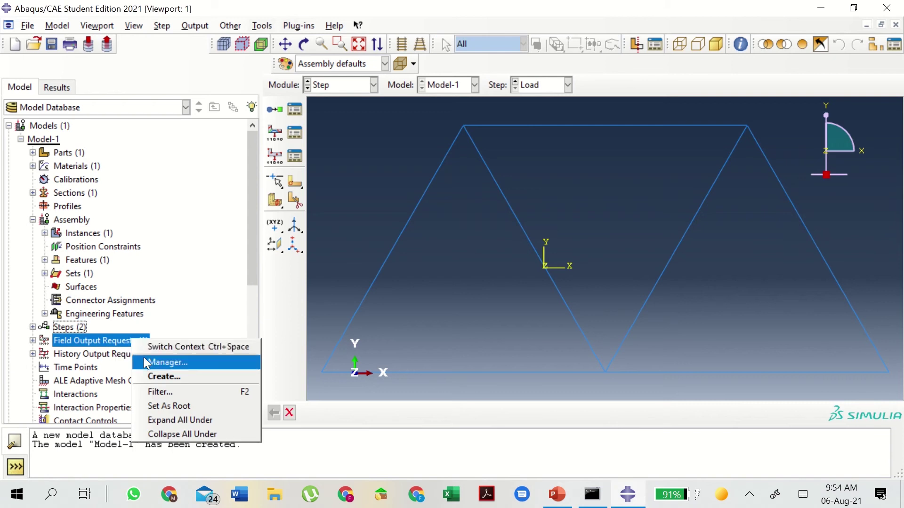
left_click(144, 359)
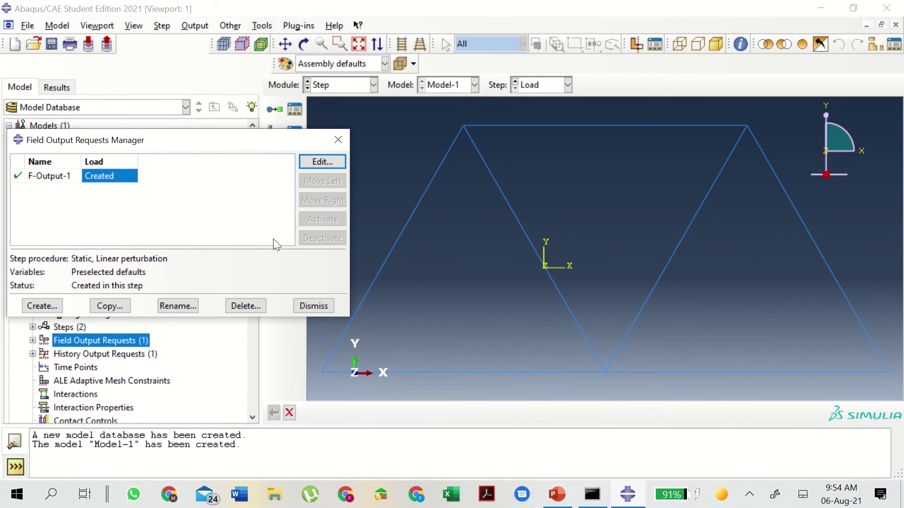
left_click(323, 162)
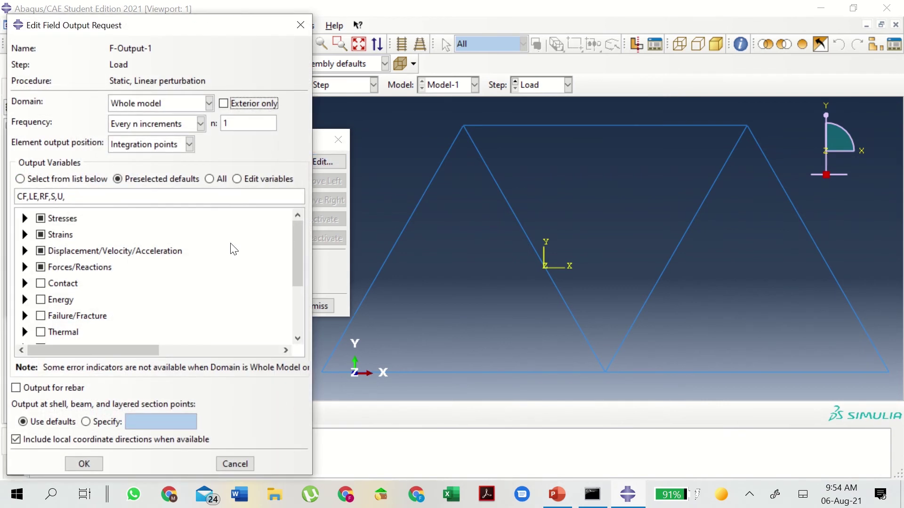
left_click(25, 218)
left_click(25, 219)
left_click(25, 234)
left_click(25, 235)
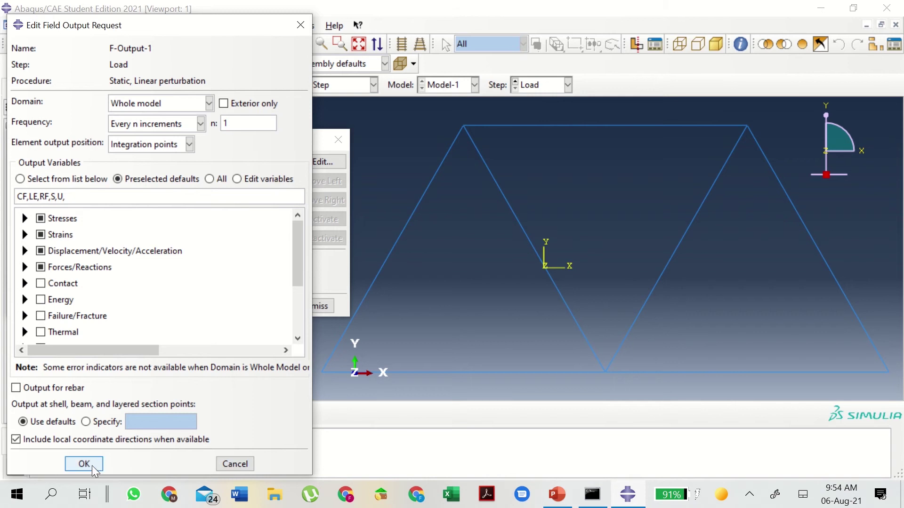
left_click(227, 464)
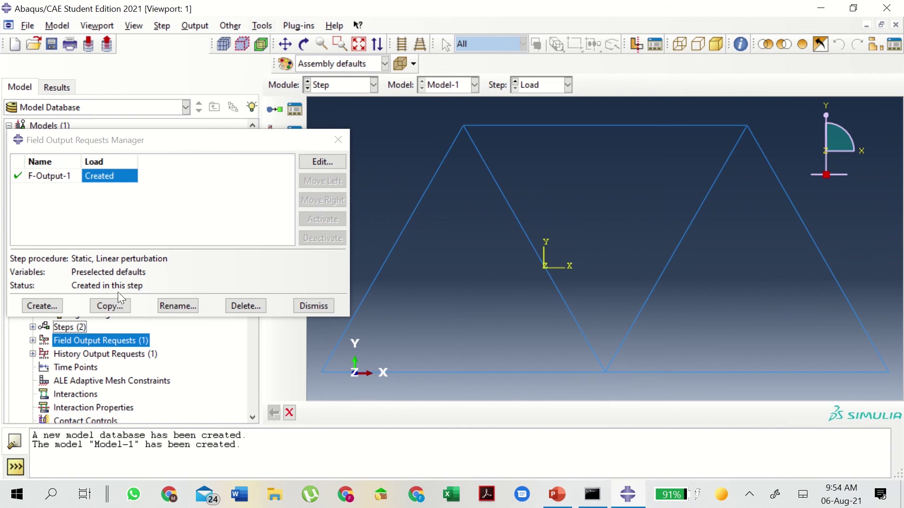
left_click(314, 306)
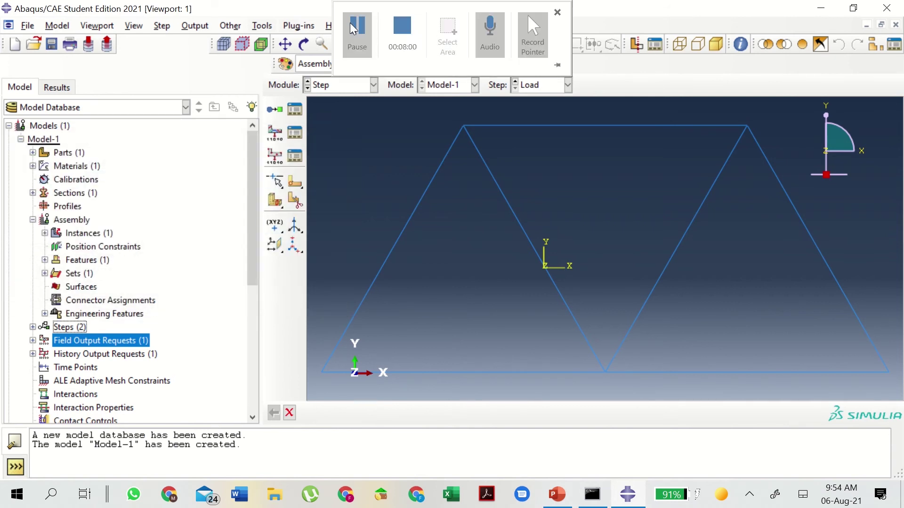
Review the output variables of history output request H-Output-1 without changing the request.
right_click(131, 356)
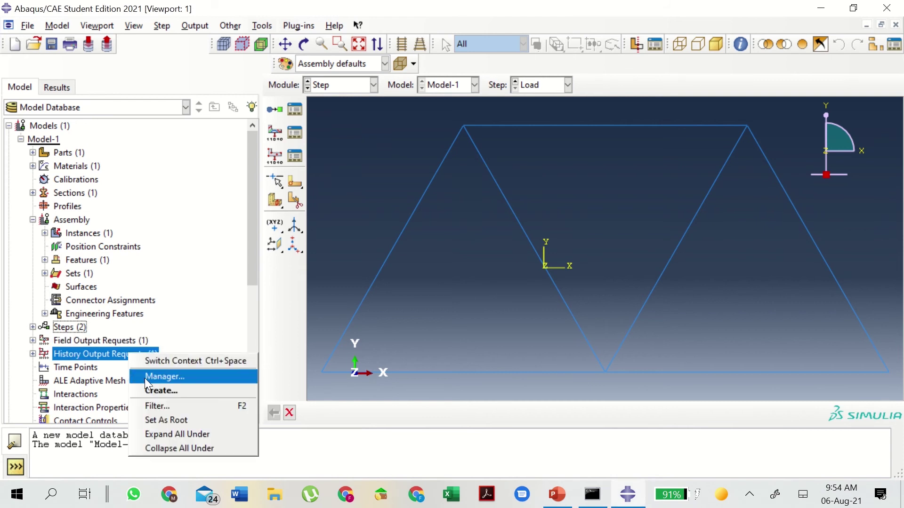
left_click(145, 376)
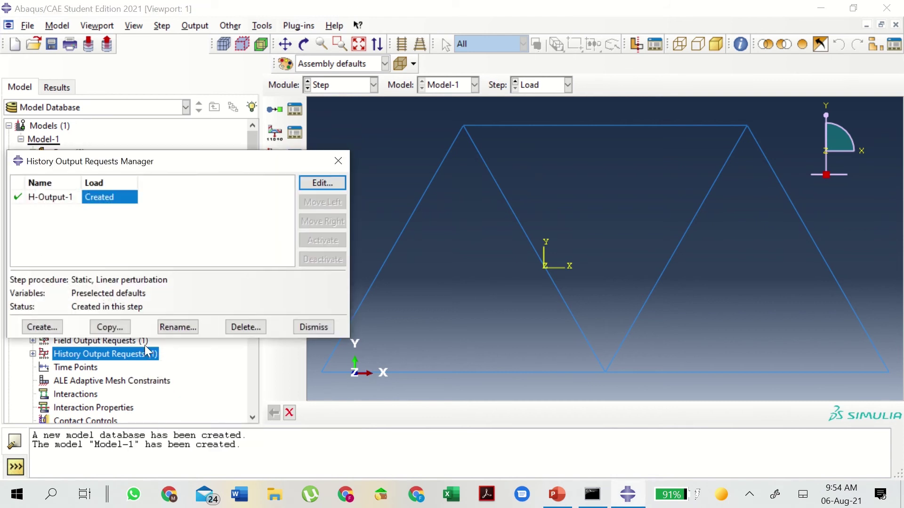
left_click(310, 182)
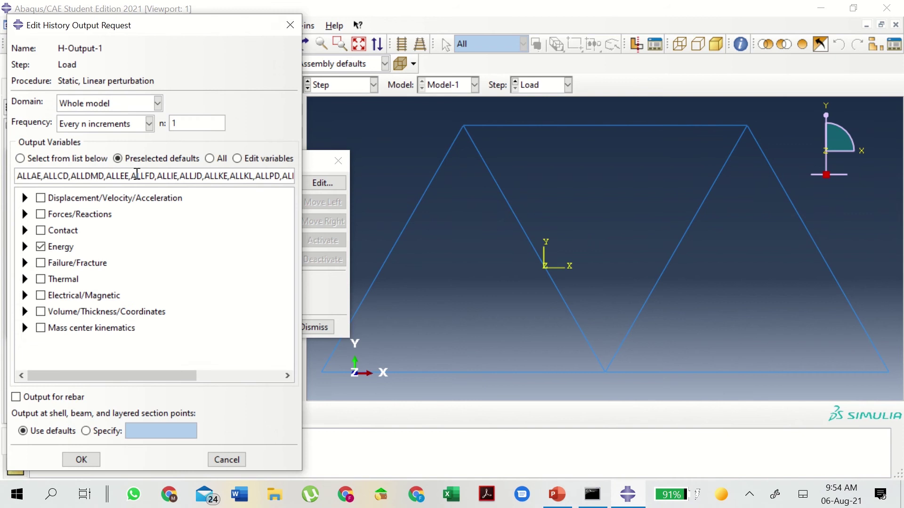
left_click(226, 459)
left_click(314, 327)
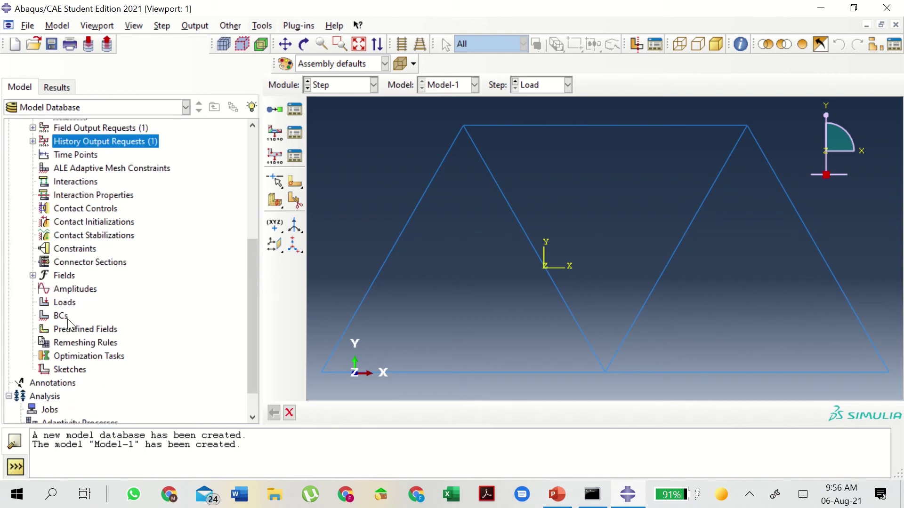
Create a Displacement/Rotation boundary condition named Fixed in the Load step at the truss's lower-left joint, storing the region as set left.
left_click(67, 319)
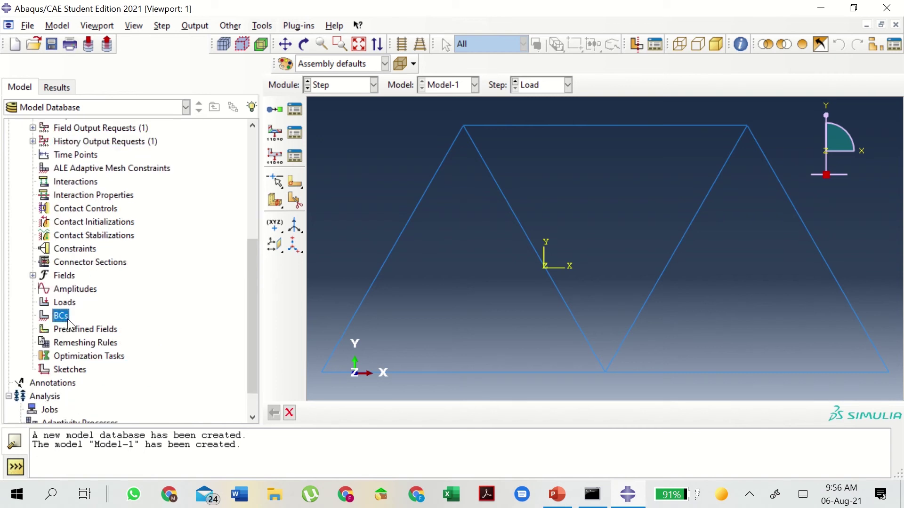
double_click(67, 318)
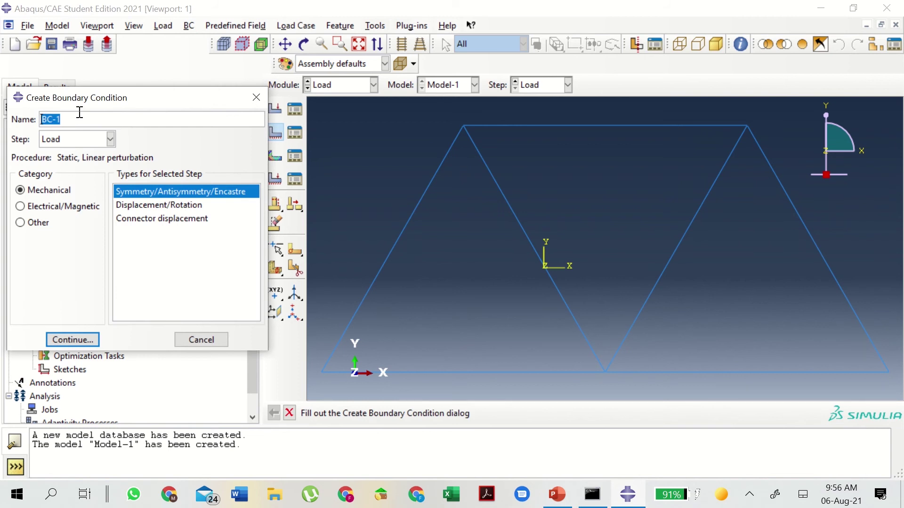
type("Fixed")
left_click(126, 205)
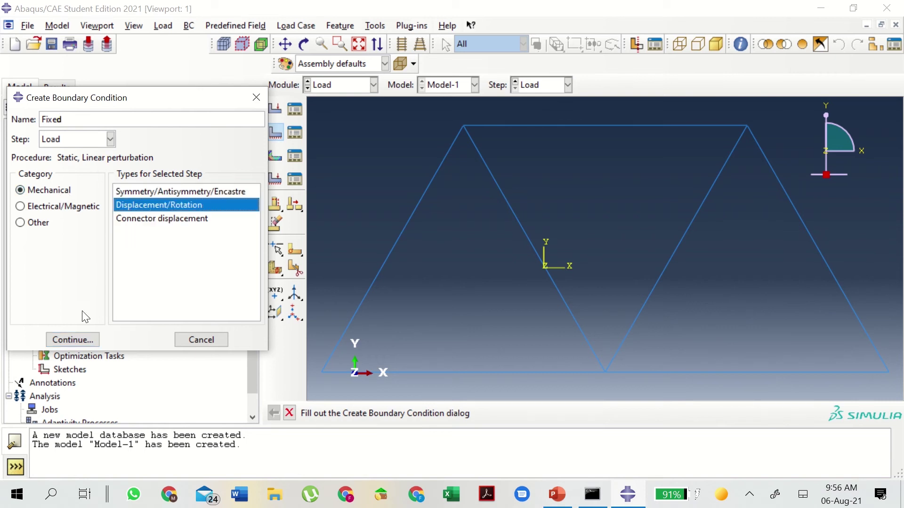
left_click(72, 339)
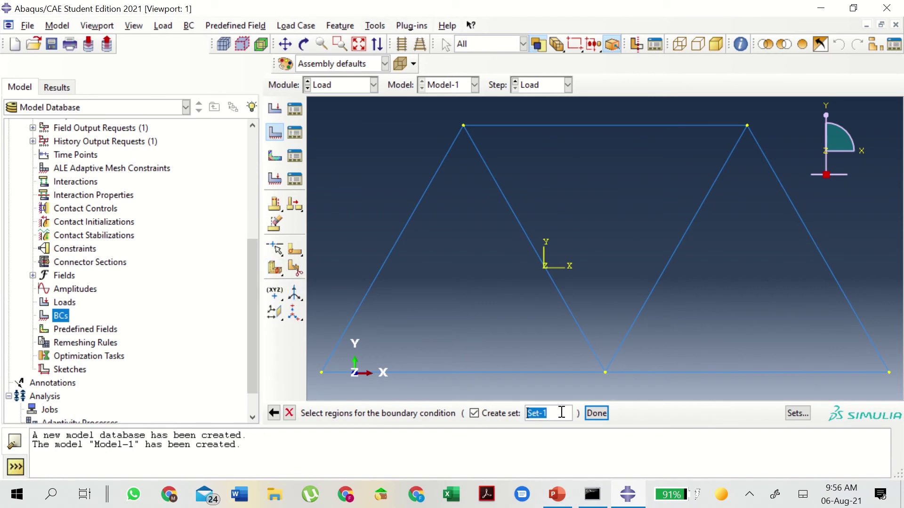
key("BackSpace")
type("left")
left_click(321, 372)
left_click(596, 413)
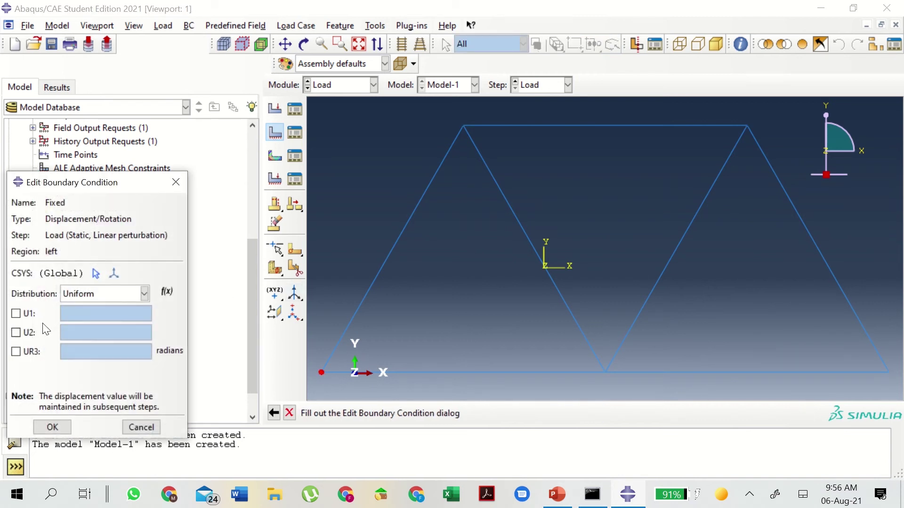
Constrain U1 and U2 of the Fixed boundary condition to 0 and save it.
left_click(16, 313)
left_click(16, 333)
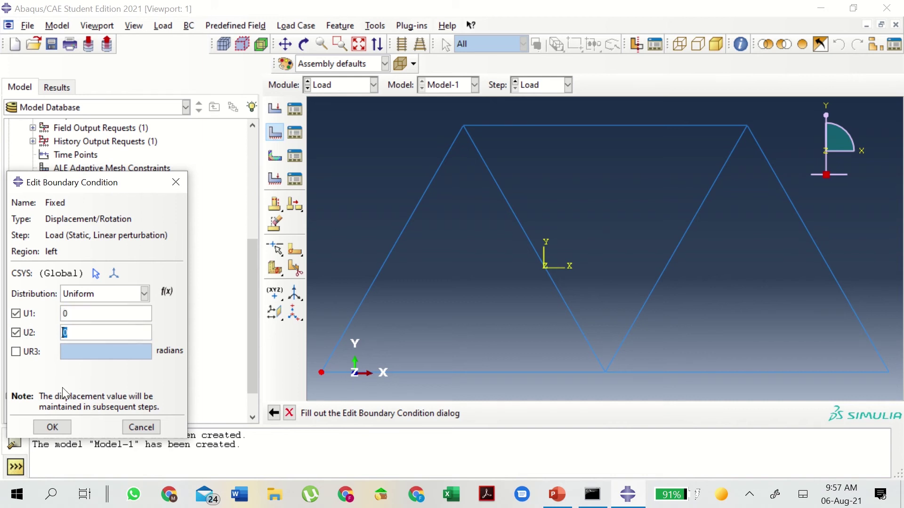
left_click(64, 424)
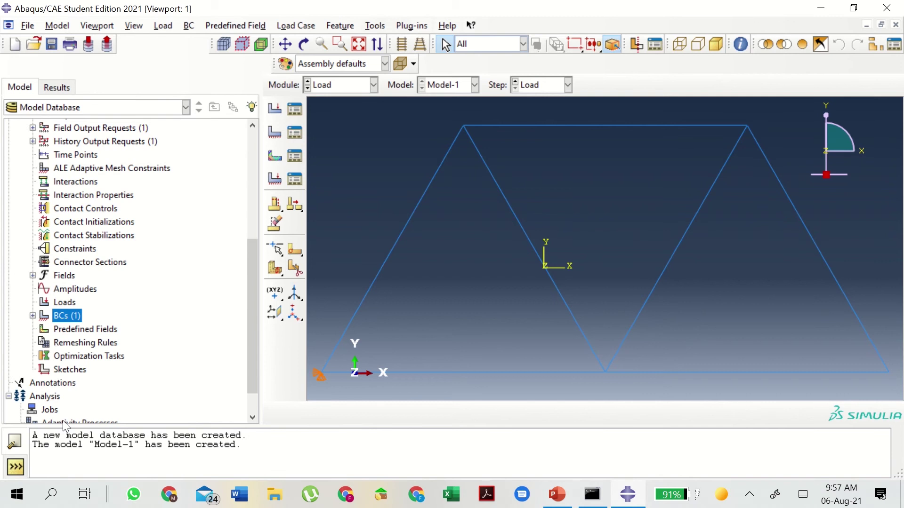
Inspect the support symbol at the truss's lower-left joint up close, and fit the whole truss in the view again.
scroll(332, 375, "up", 2)
scroll(330, 378, "down", 3)
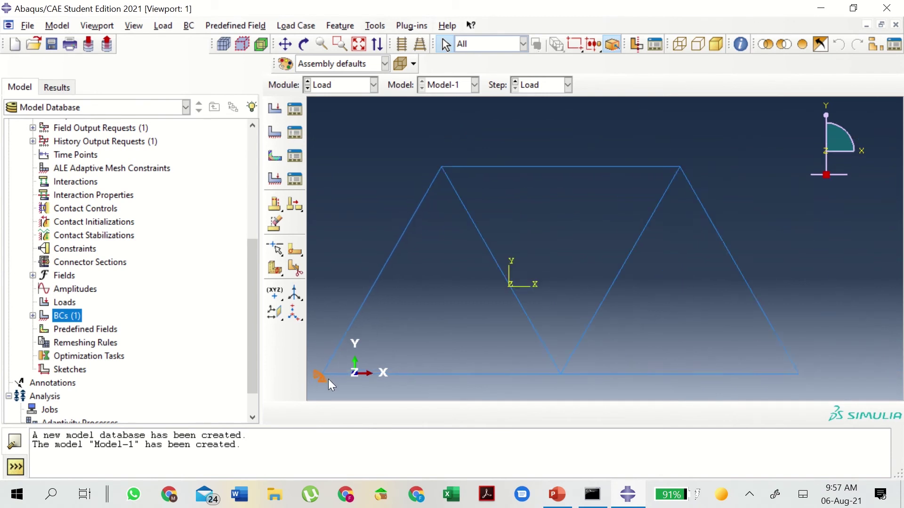
scroll(325, 376, "up", 3)
scroll(327, 364, "up", 3)
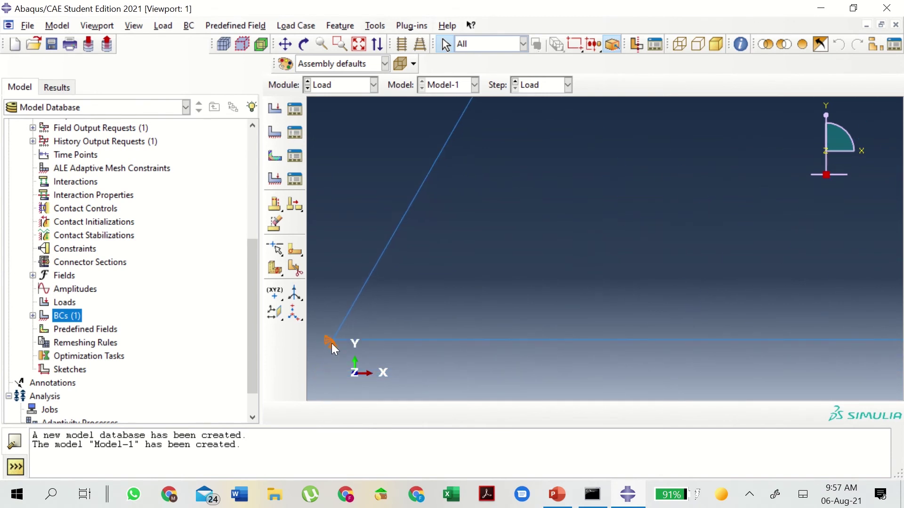
scroll(337, 346, "down", 3)
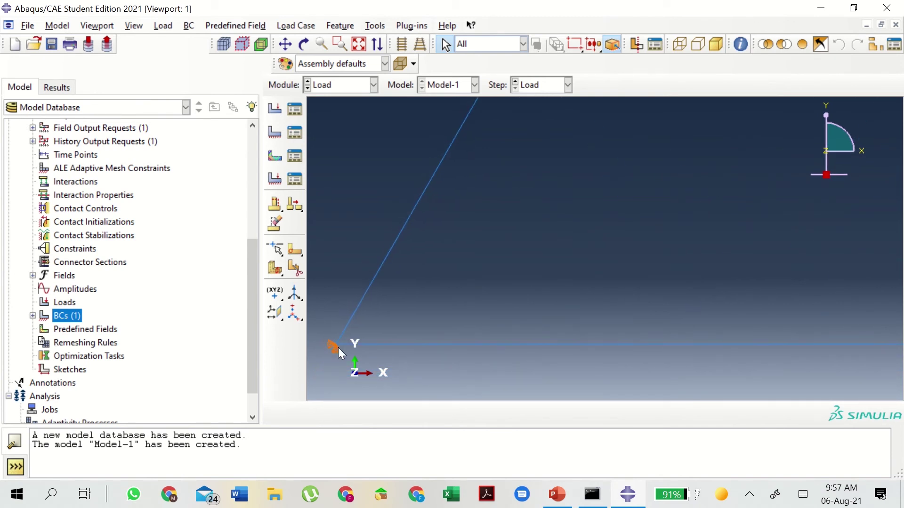
left_click(359, 44)
mouse_move(335, 5)
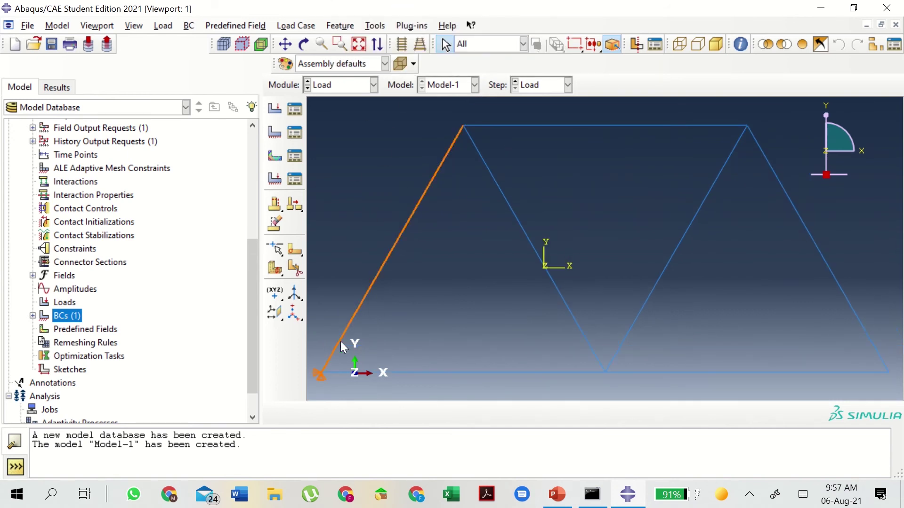
Create a Displacement/Rotation boundary condition named Roller at the truss's lower-right joint, storing the region as set right and constraining U2 to 0.
double_click(68, 317)
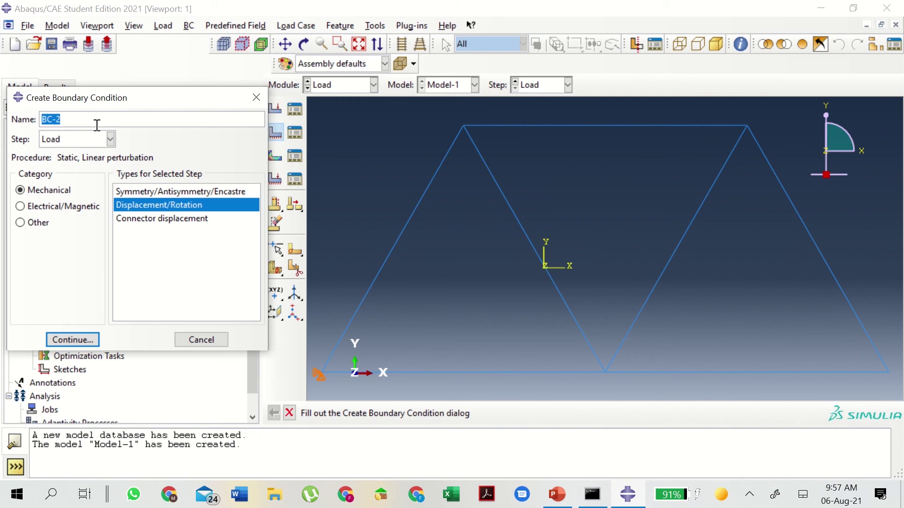
type("Roller")
left_click(80, 343)
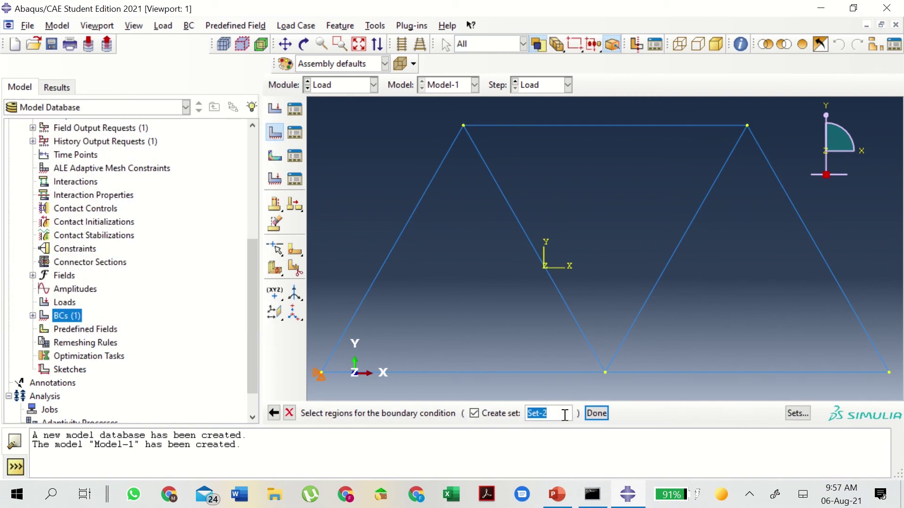
type("right")
left_click(889, 373)
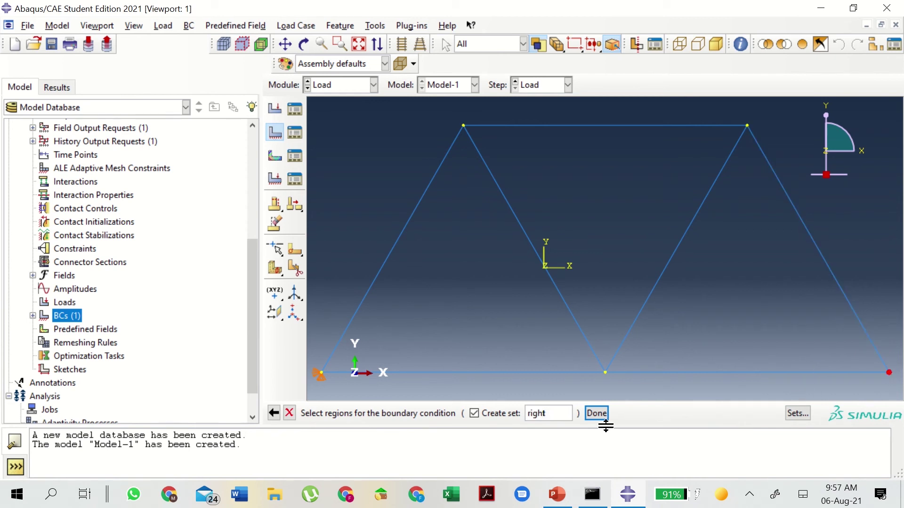
left_click(597, 414)
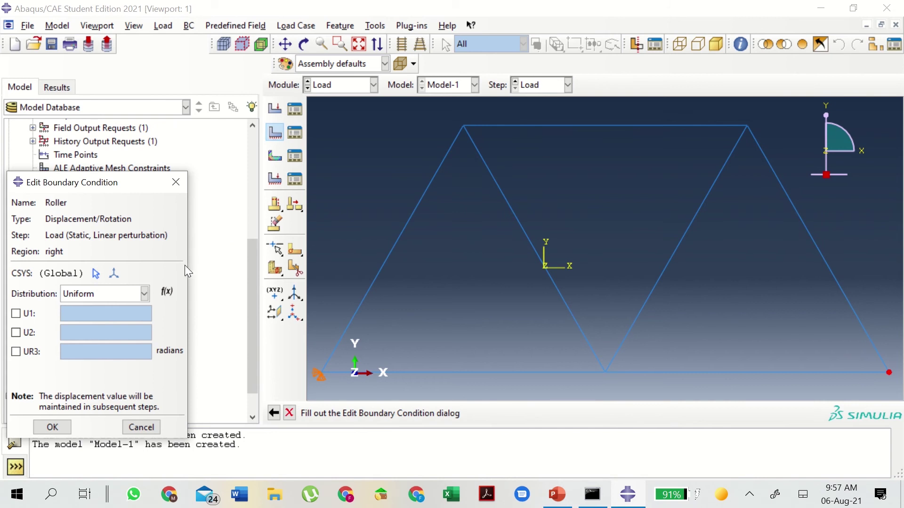
left_click(16, 333)
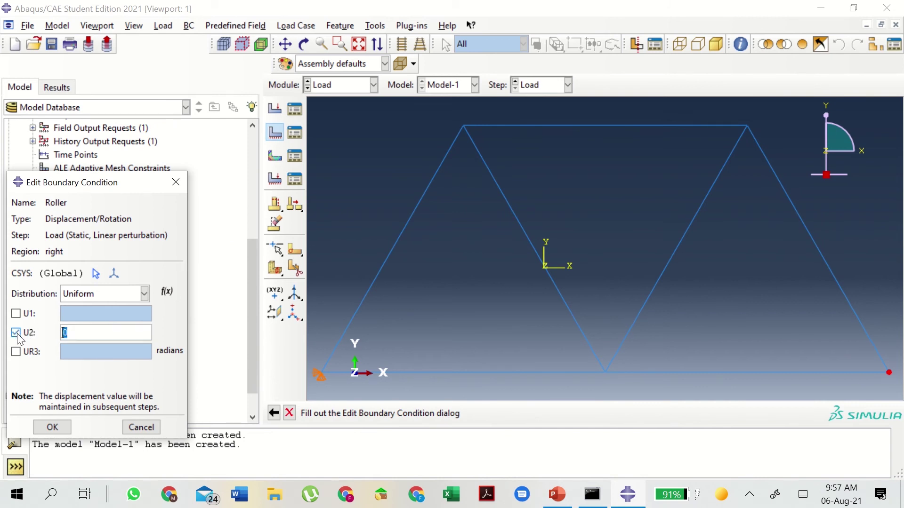
left_click(61, 431)
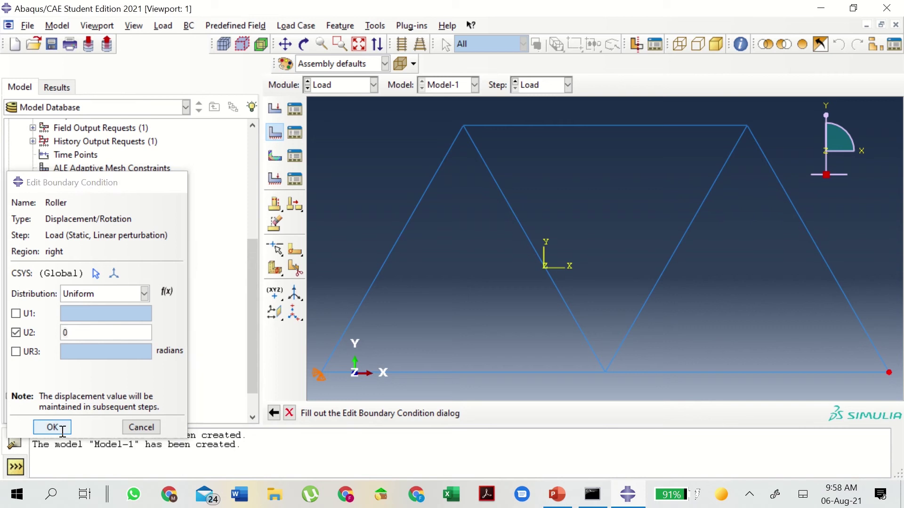
Inspect the roller support symbol at the truss's lower-right joint up close, and fit the whole truss in the view again.
scroll(890, 375, "up", 5)
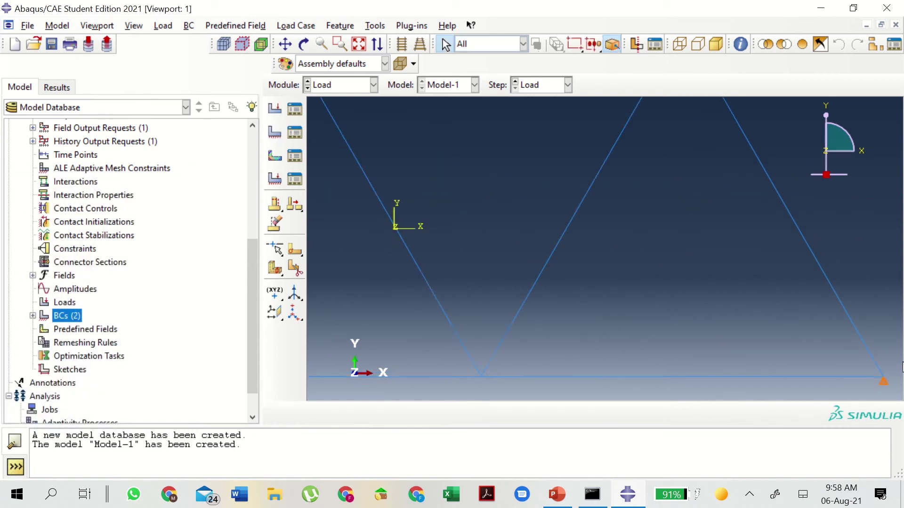
scroll(881, 375, "up", 1)
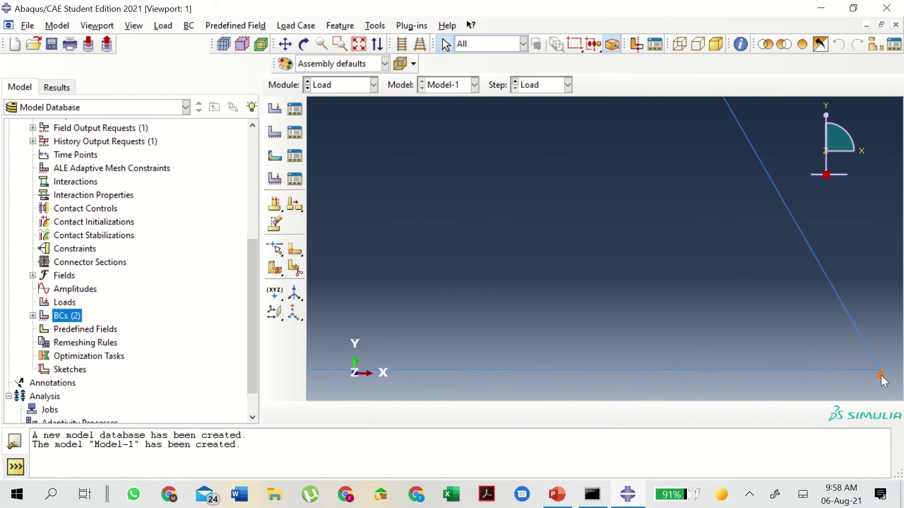
scroll(881, 376, "down", 6)
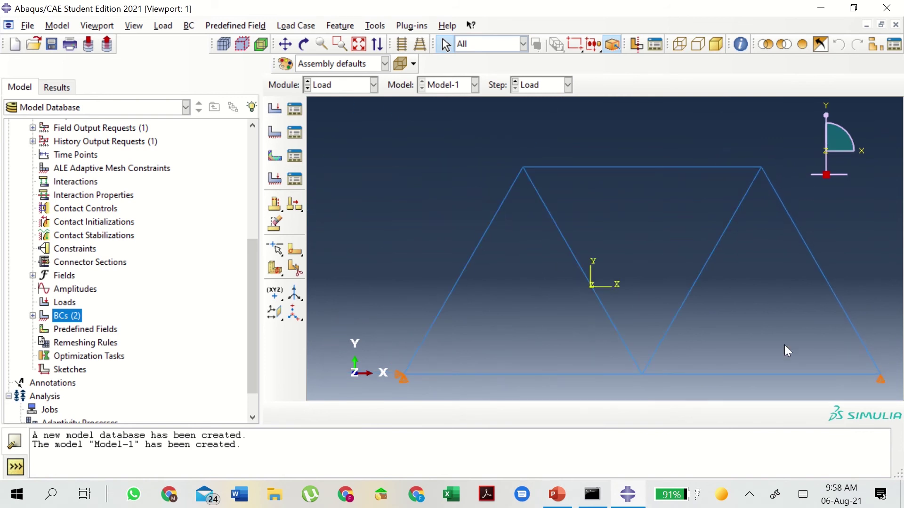
left_click(357, 46)
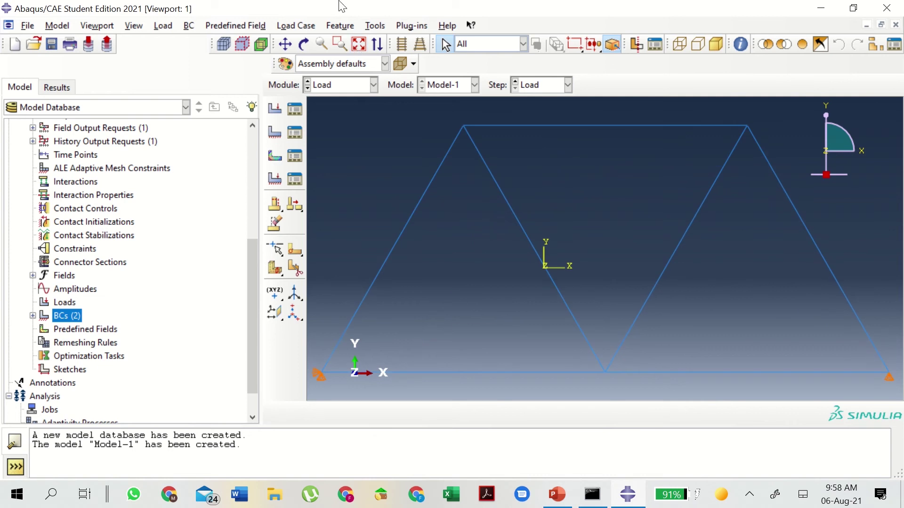
mouse_move(357, 3)
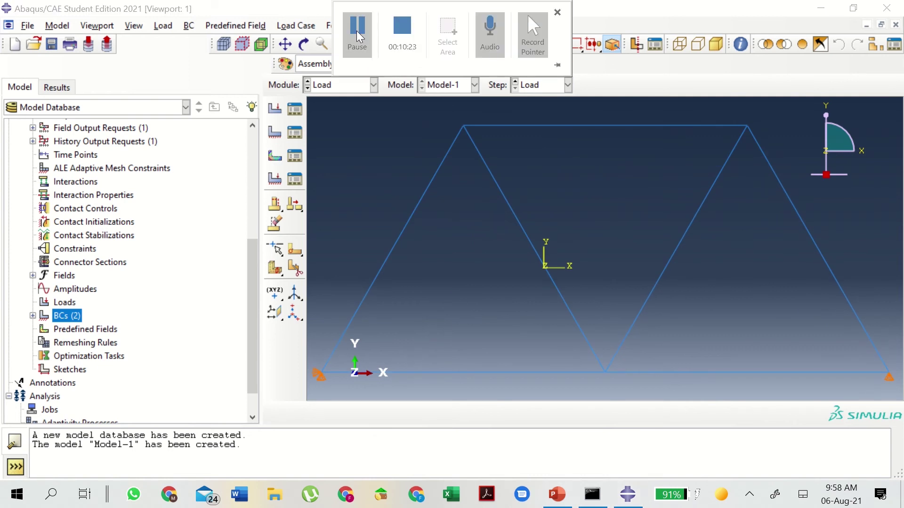
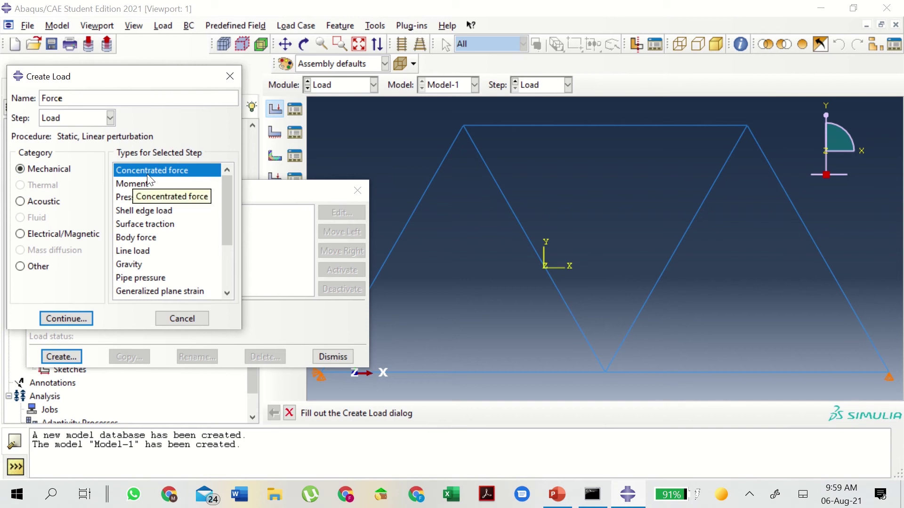
Place the concentrated force load named Force on the truss's bottom center joint, storing the region as set center.
left_click(89, 316)
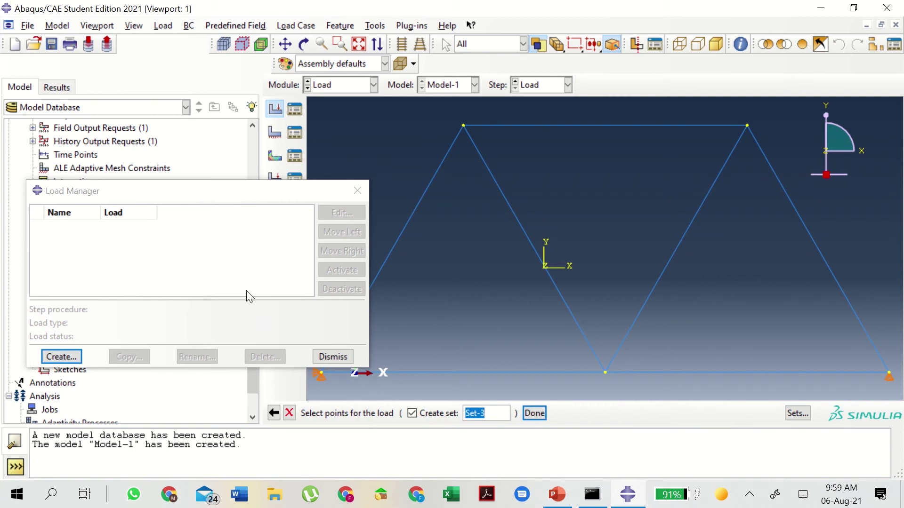
left_click(606, 373)
type("center")
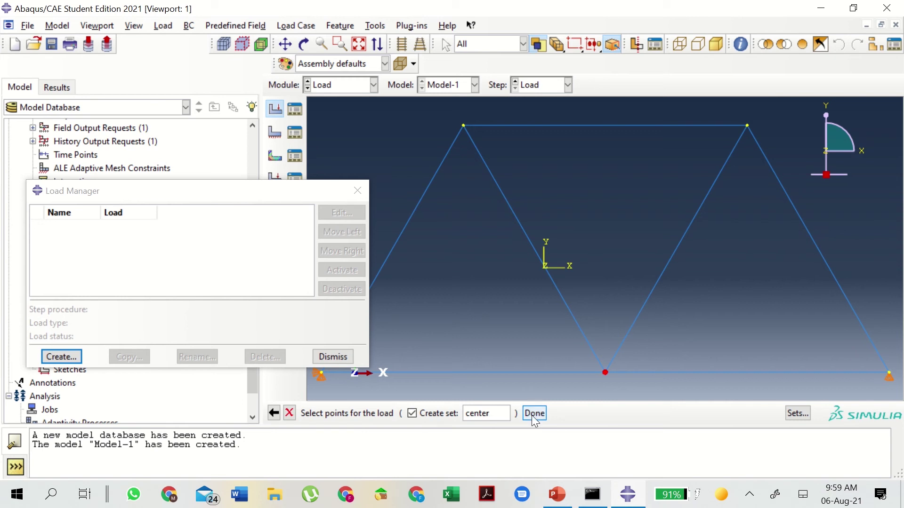
left_click(535, 415)
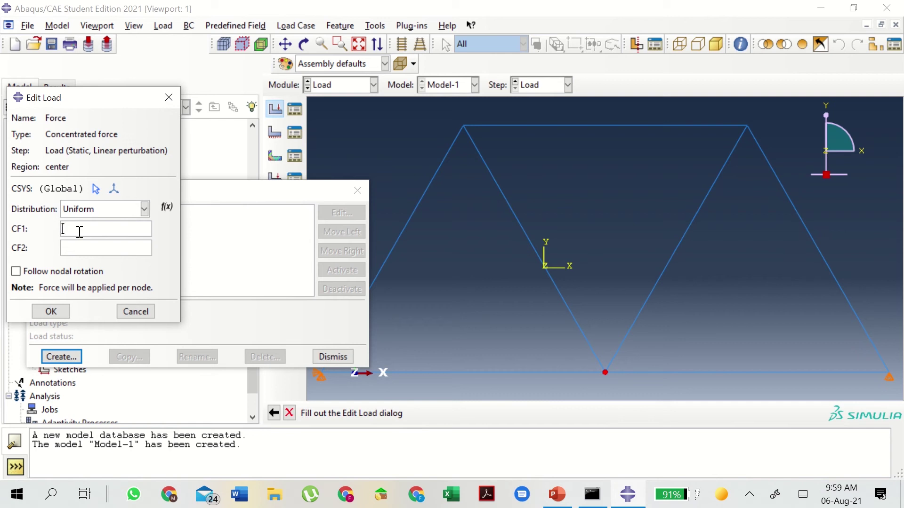
Set CF2 of the Force load to -10000, save the load and close the Load Manager.
left_click(74, 247)
type("10000")
key("Left")
key("Left")
key("Left")
key("Left")
key("Left")
type("-")
left_click(41, 306)
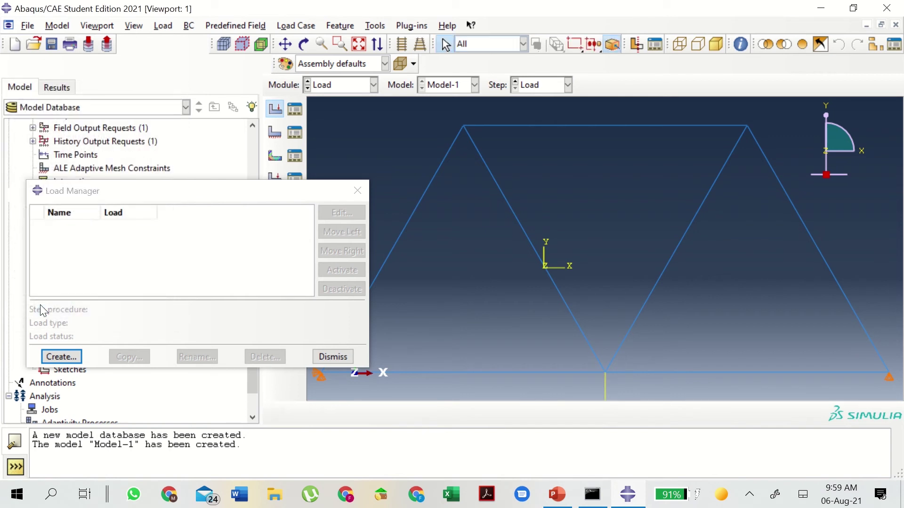
left_click(325, 360)
Inspect the load arrow at the truss's bottom center joint, and fit the whole truss in the view again.
scroll(654, 384, "down", 3)
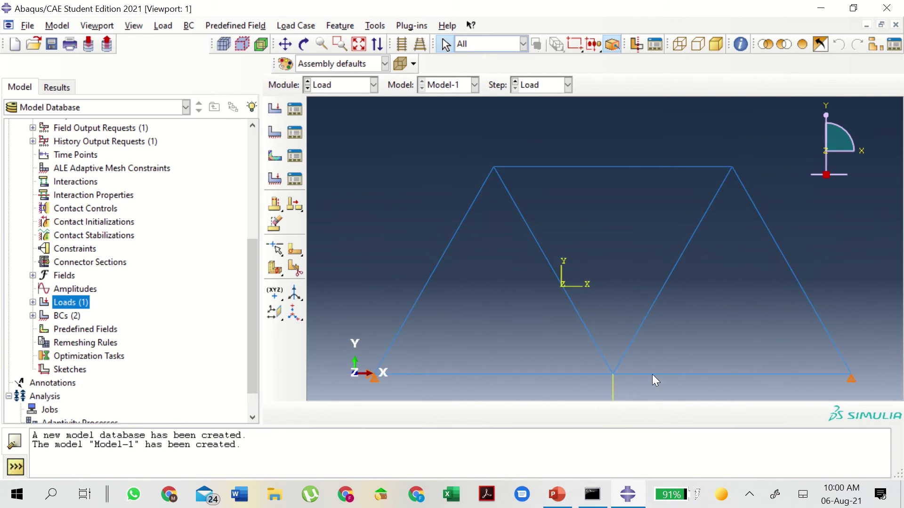
left_click(285, 44)
left_click_drag(606, 267, 604, 226)
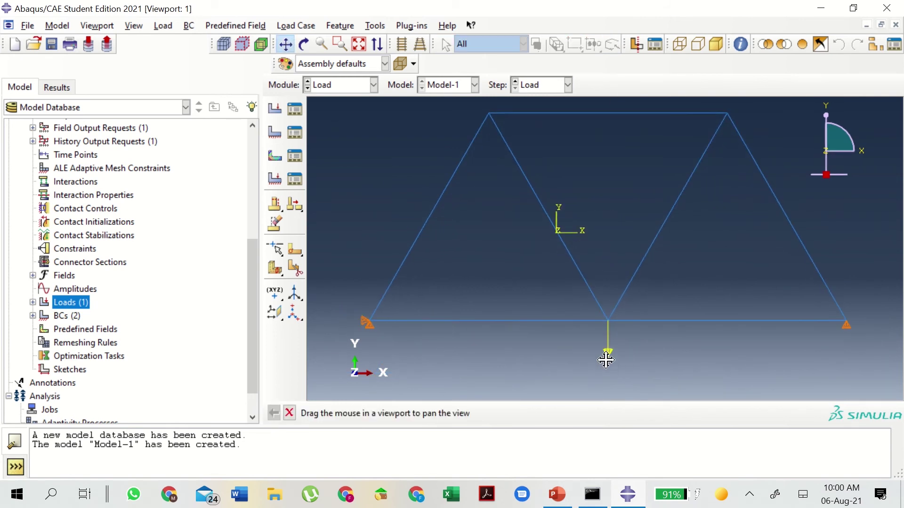
left_click_drag(524, 363, 617, 336)
scroll(599, 264, "down", 6)
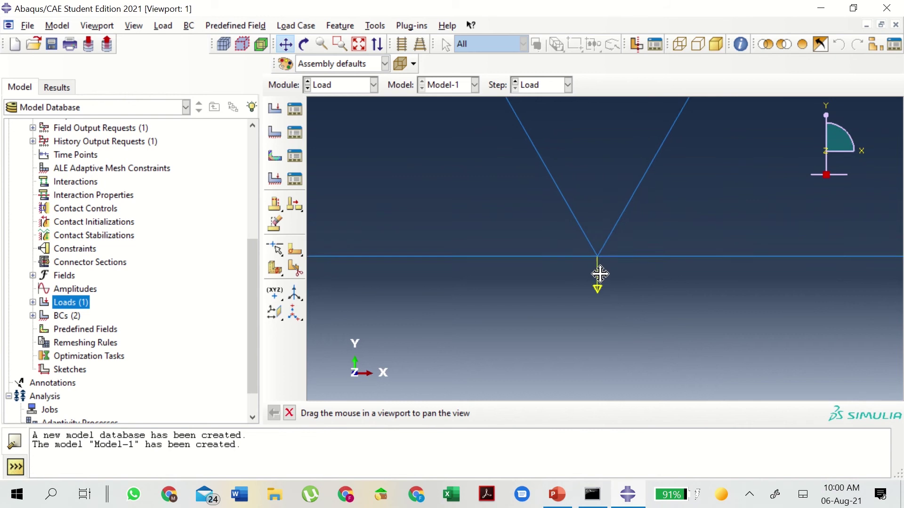
scroll(600, 278, "up", 4)
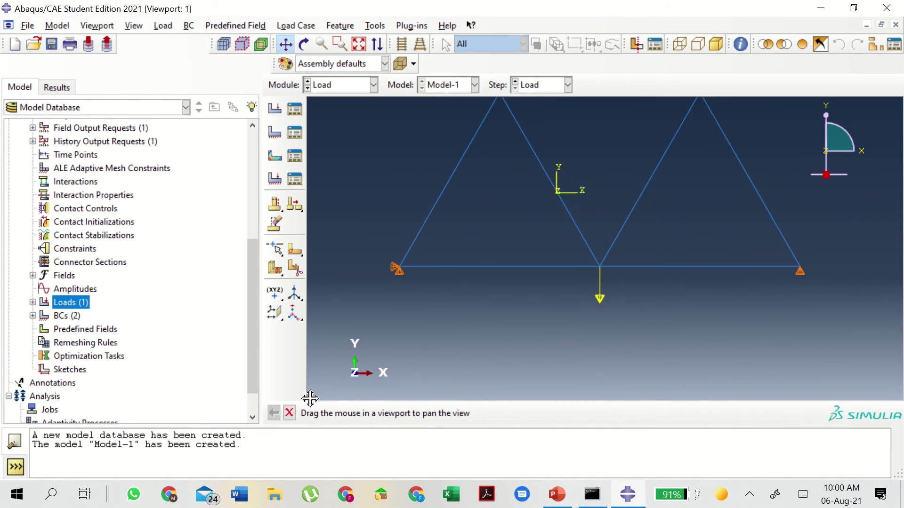
left_click(289, 413)
left_click(359, 47)
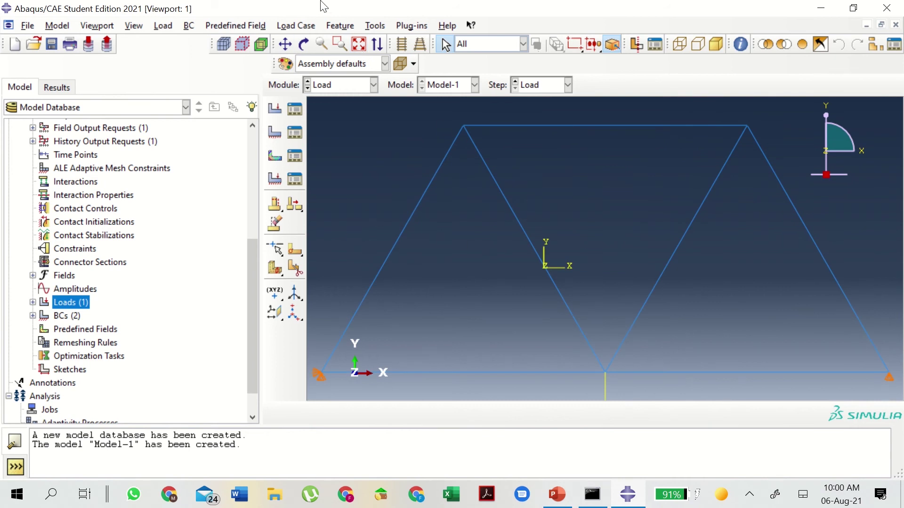
mouse_move(325, 4)
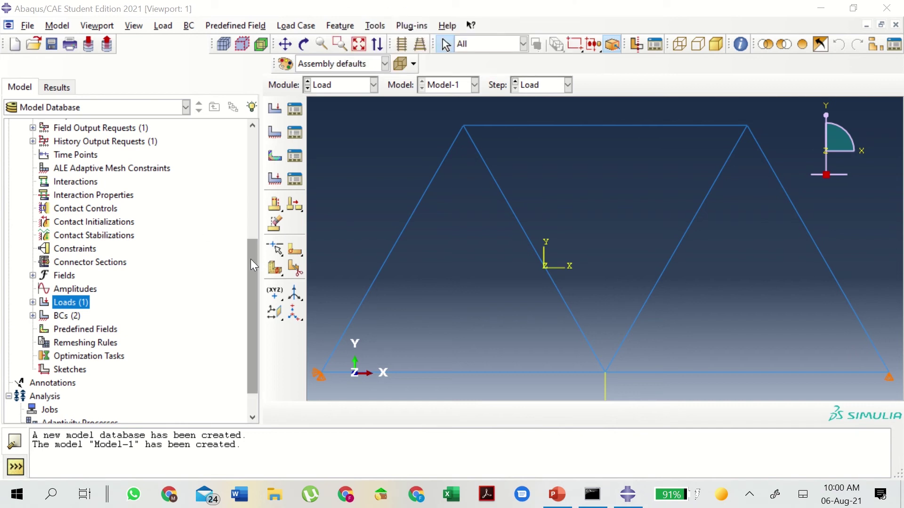
Open the empty mesh of the Frame part in the Mesh module.
left_click_drag(251, 259, 254, 146)
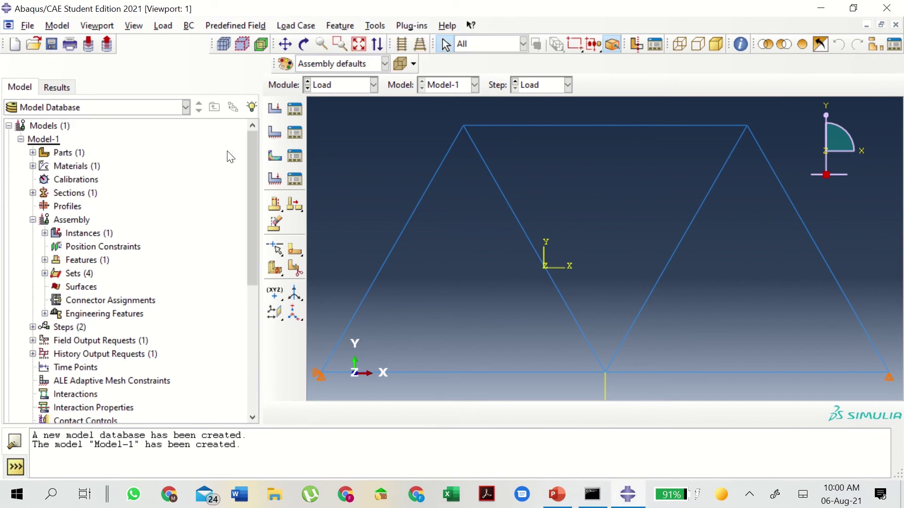
scroll(57, 146, "down", 1)
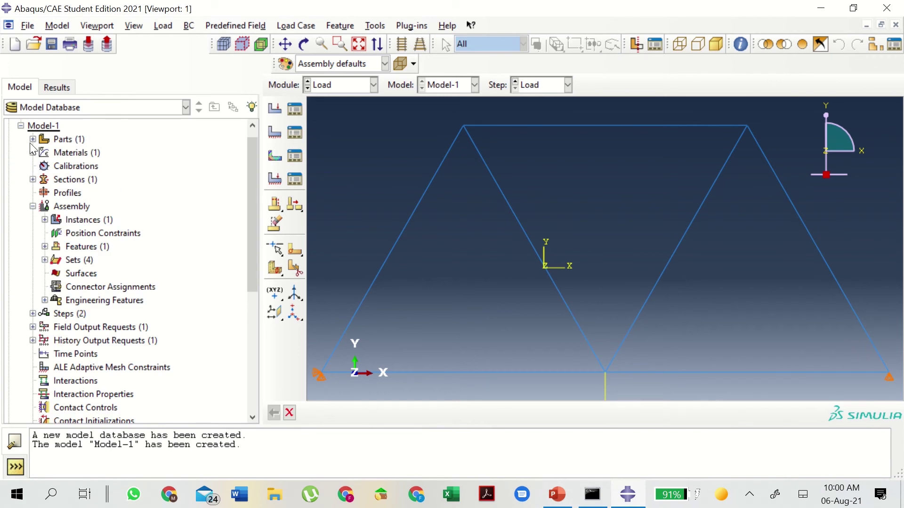
left_click(32, 139)
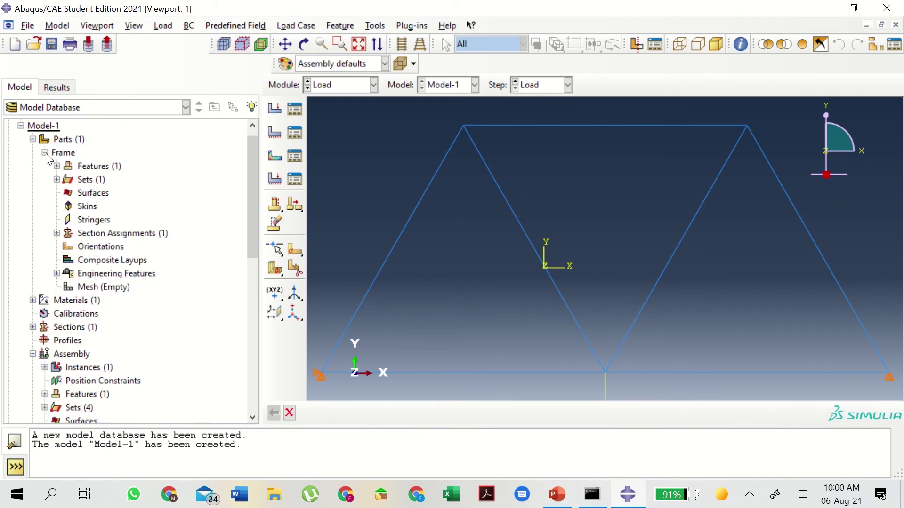
double_click(103, 288)
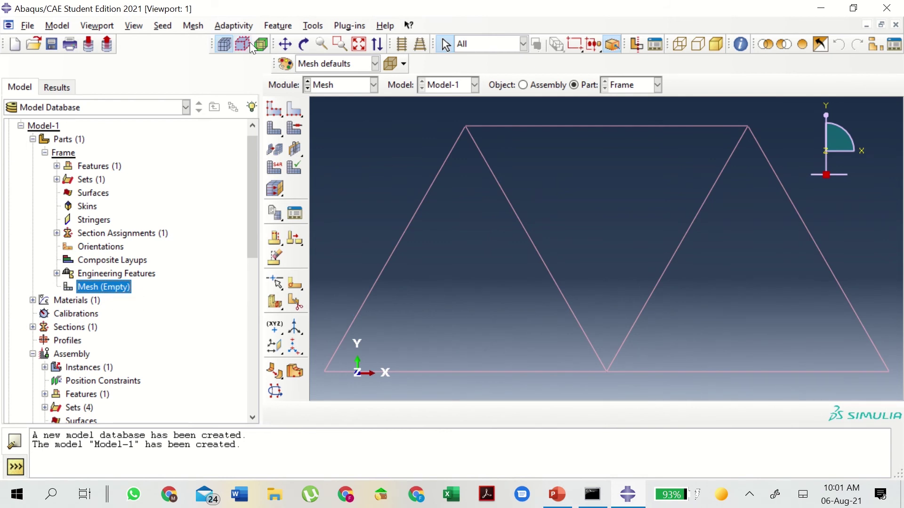
Assign the Standard, Linear element type of the Truss family to set all of the Frame part.
left_click(193, 27)
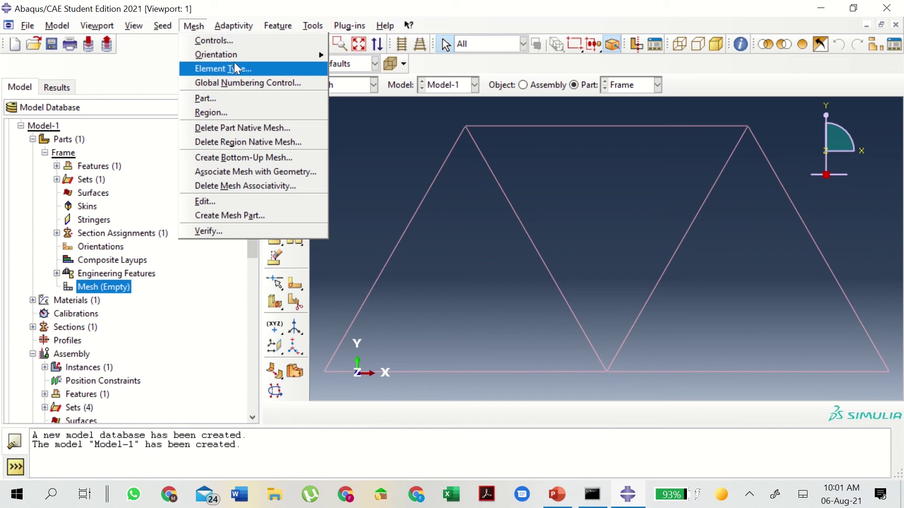
left_click(286, 69)
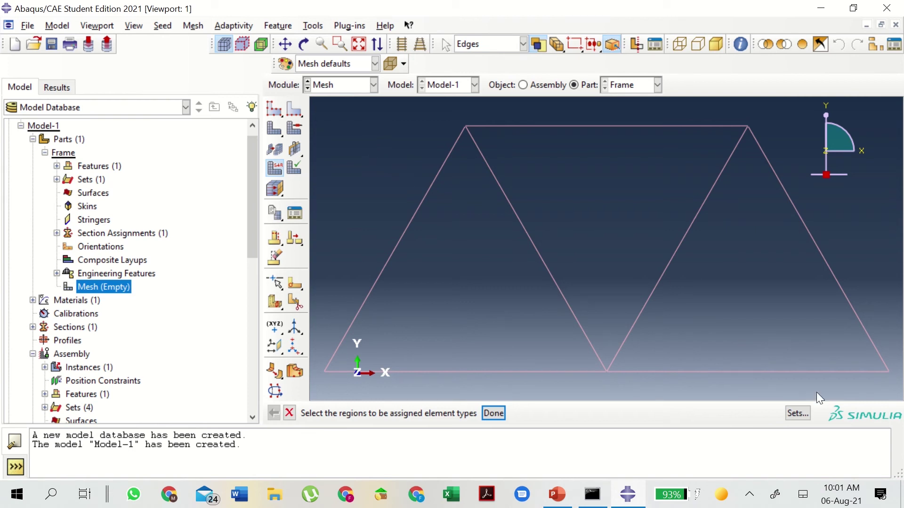
left_click(797, 414)
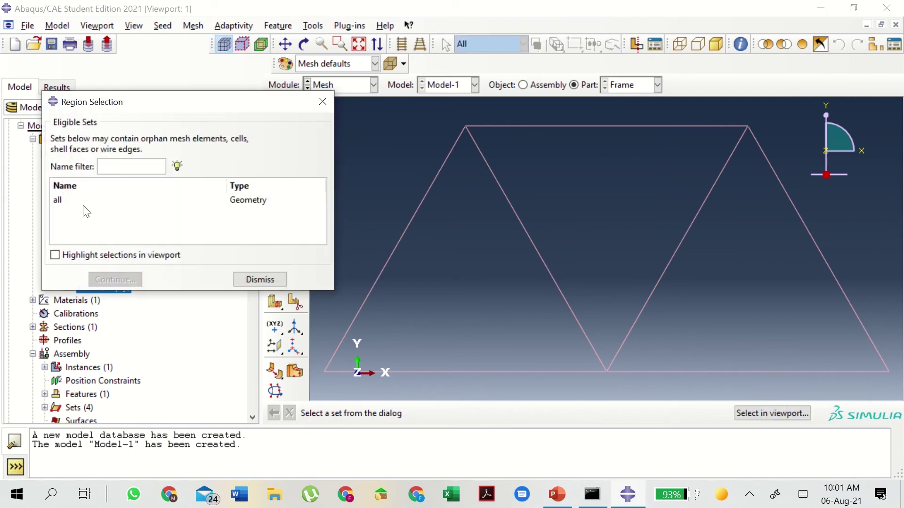
left_click(59, 201)
left_click(120, 279)
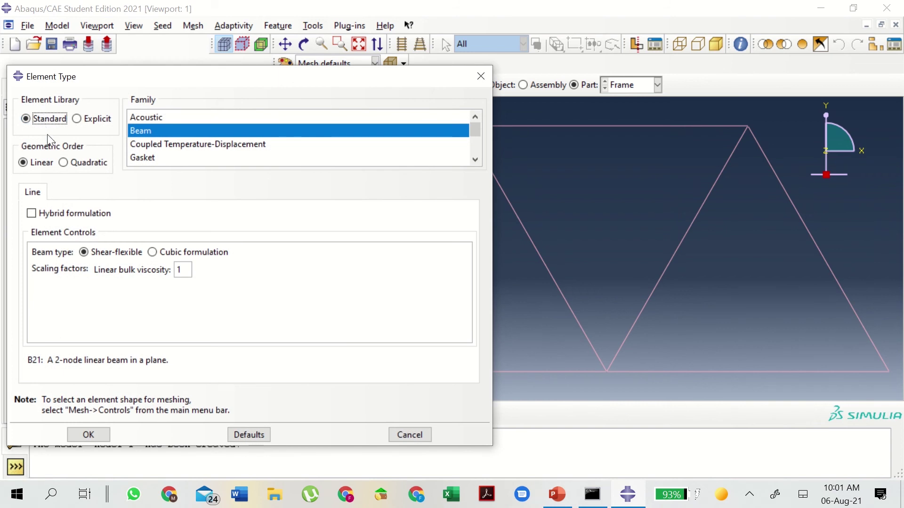
left_click(44, 166)
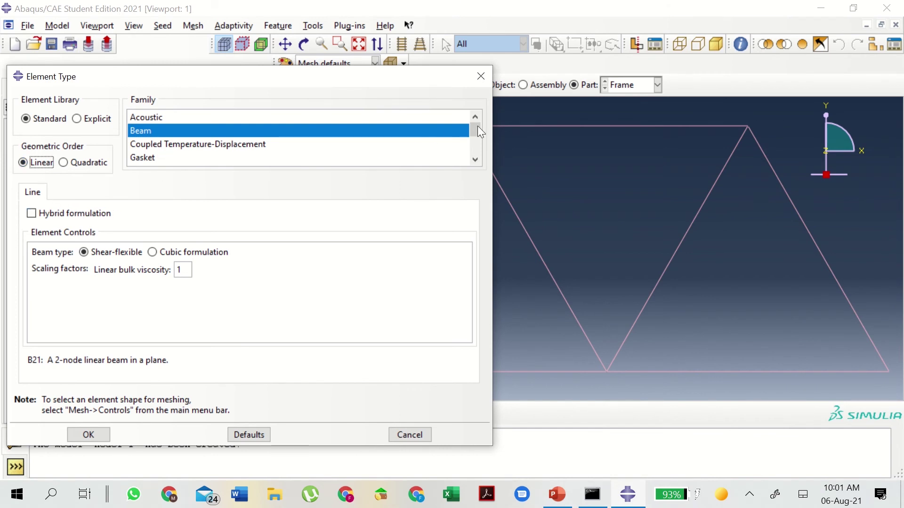
left_click_drag(473, 129, 473, 149)
left_click(242, 160)
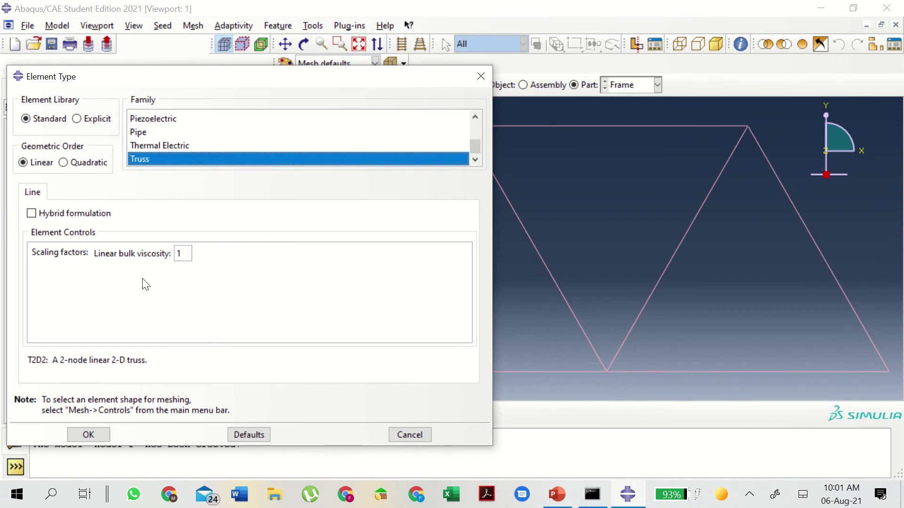
left_click(87, 436)
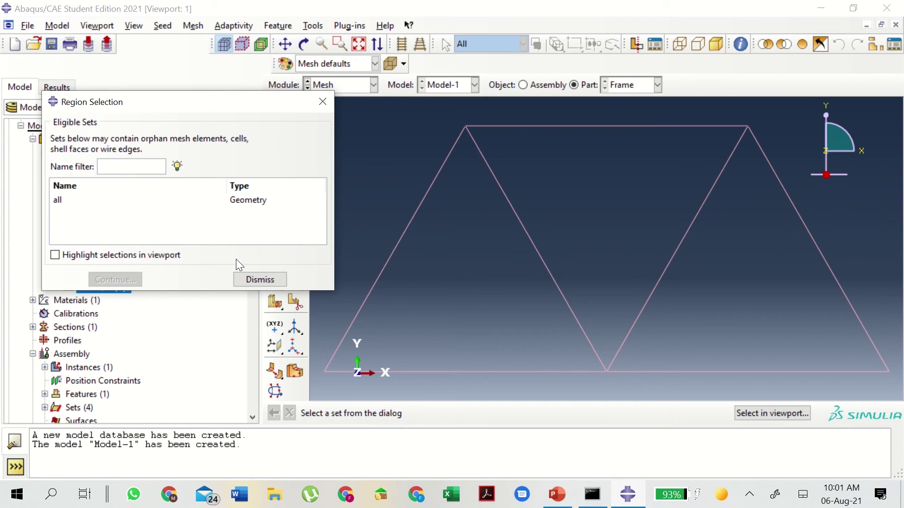
left_click(251, 281)
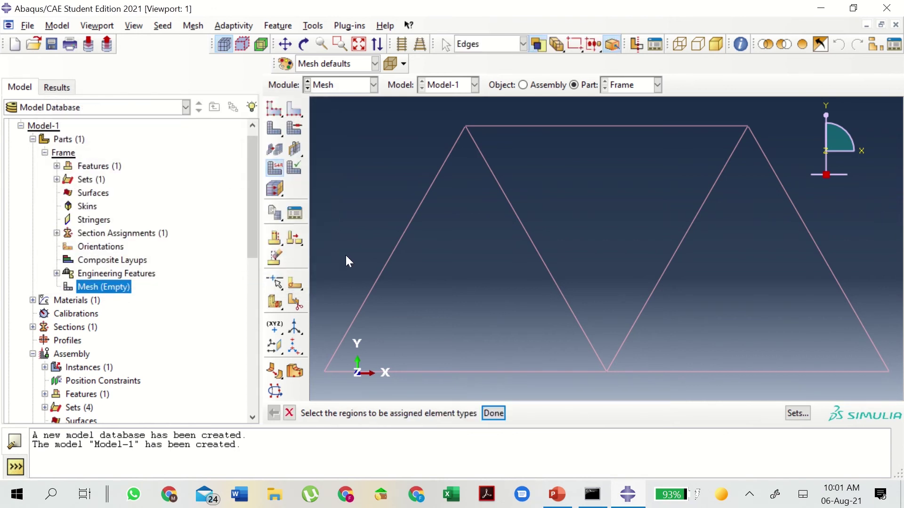
left_click(501, 412)
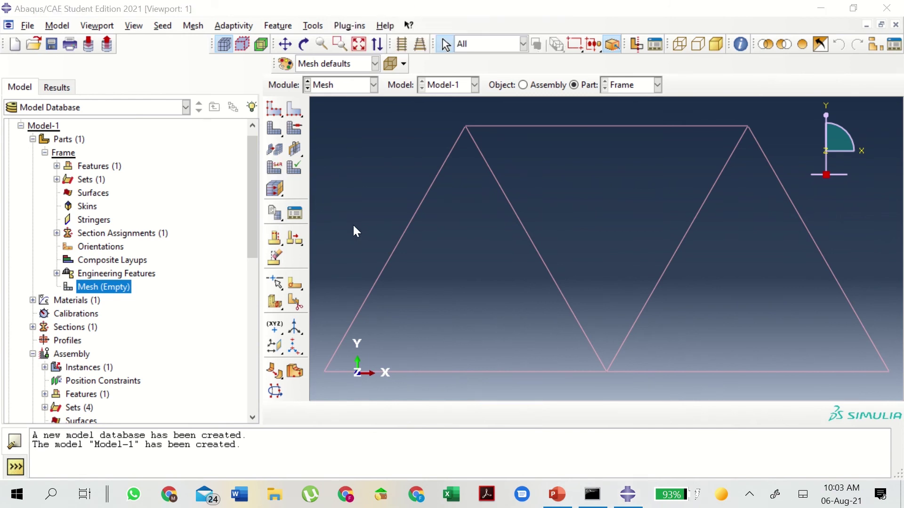
Seed the Frame part with an approximate global element size of 1.
left_click(160, 27)
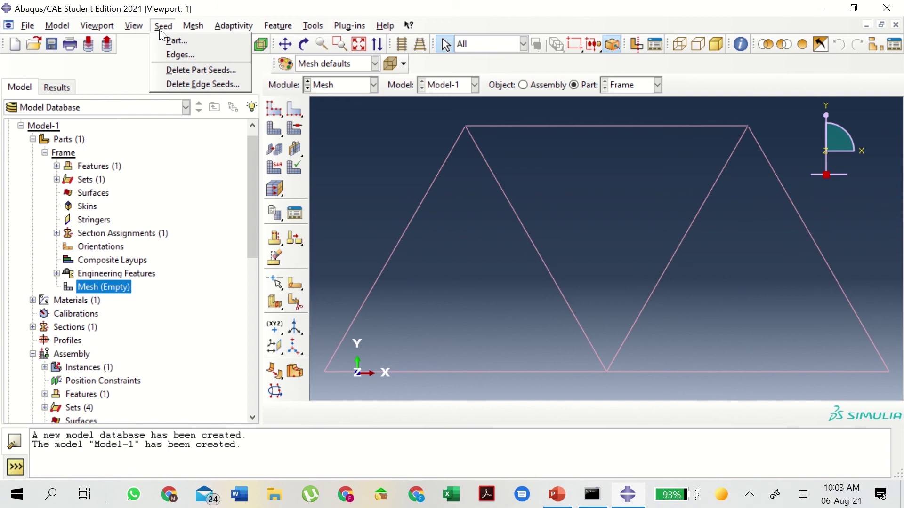
left_click(179, 44)
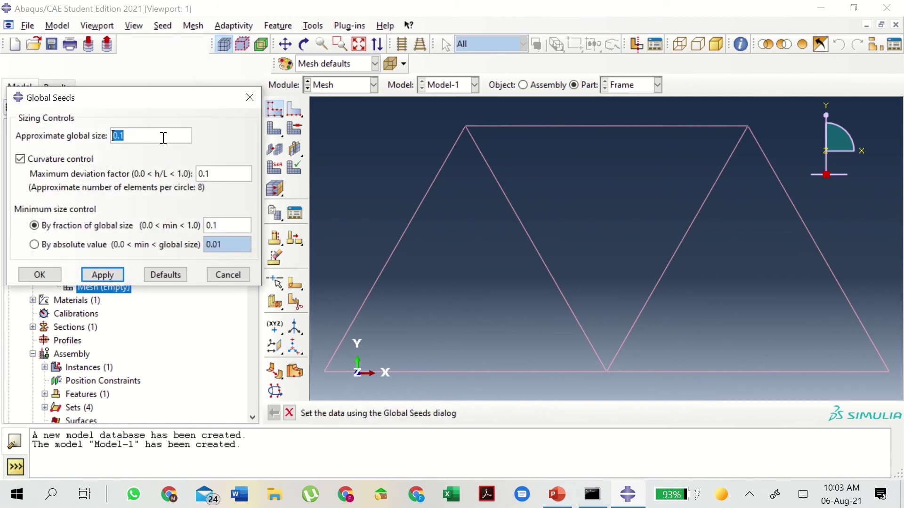
type("1")
left_click(51, 277)
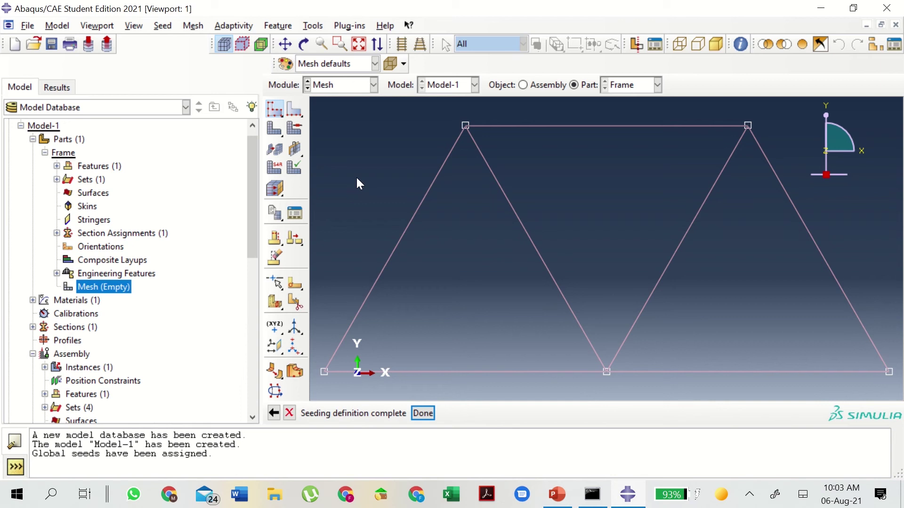
Generate the mesh on the whole Frame part.
left_click(192, 26)
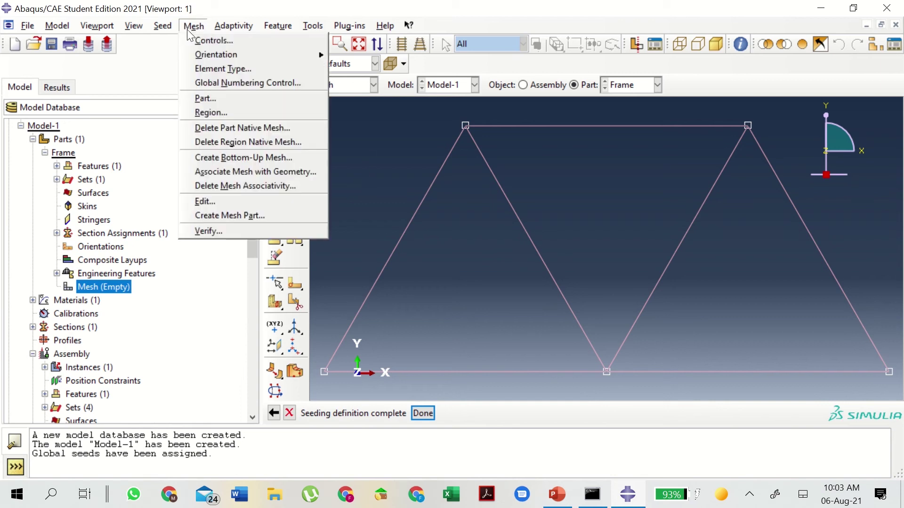
left_click(219, 98)
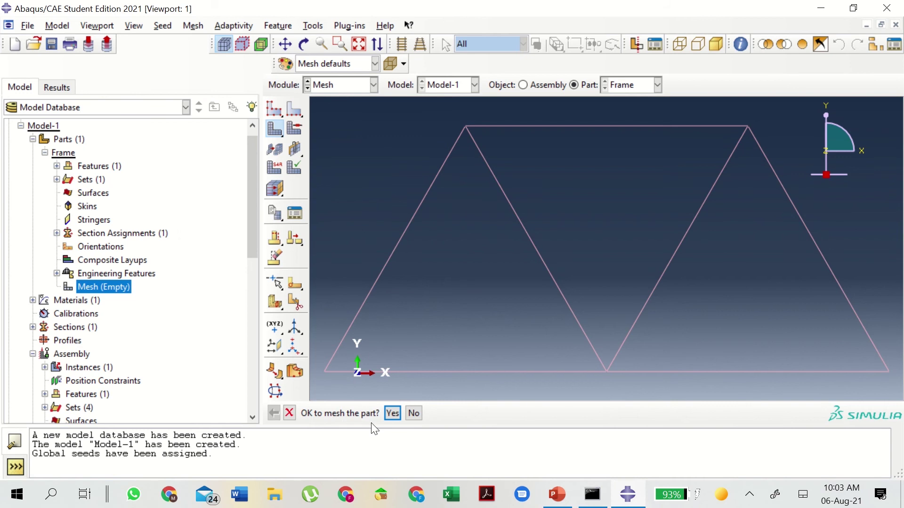
left_click(392, 413)
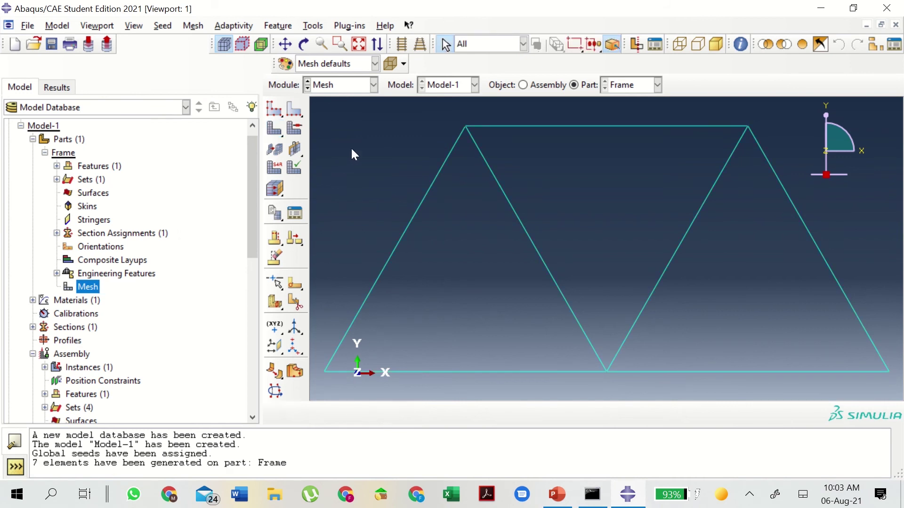
Create a full-analysis job named Frame for Model-1 with the description "Two-dimensional overhead hoist frame".
mouse_move(337, 5)
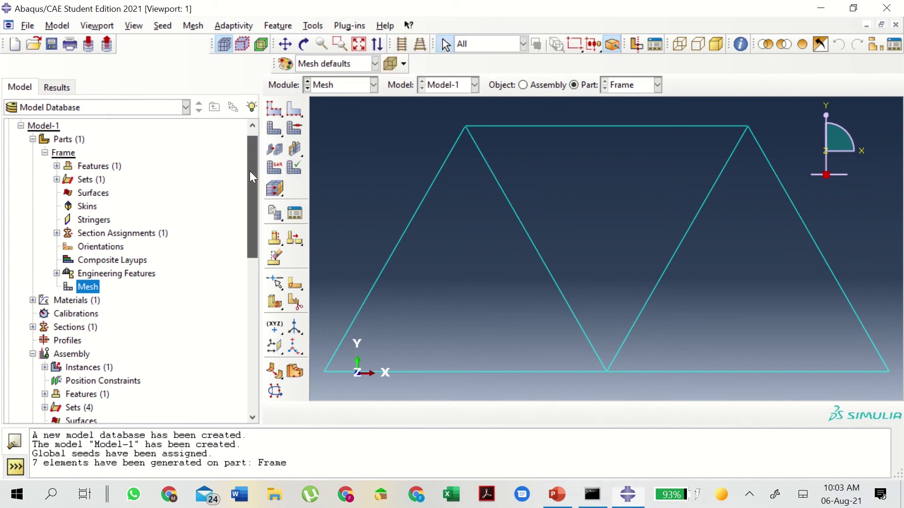
left_click_drag(250, 172, 269, 331)
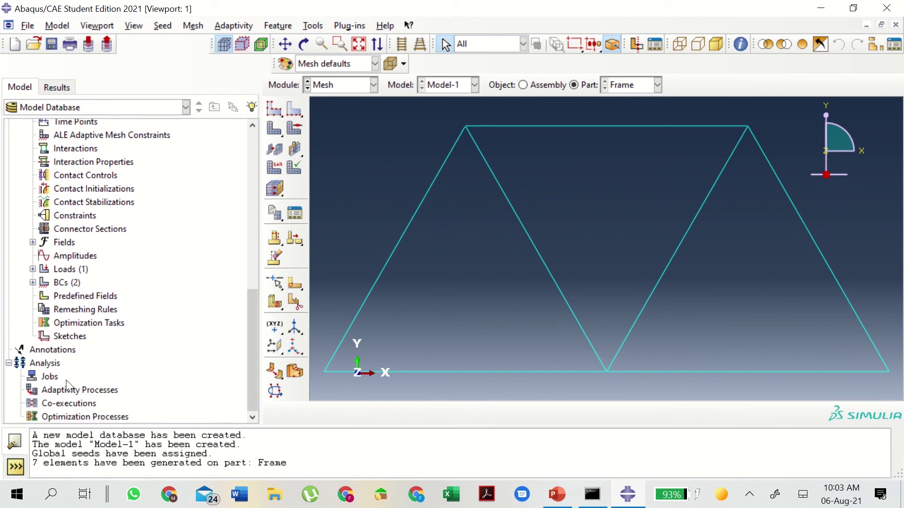
double_click(50, 377)
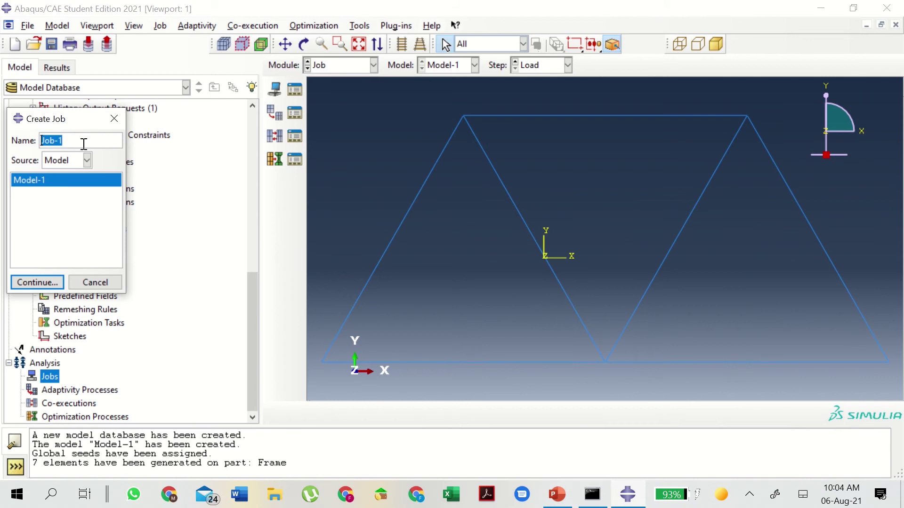
type("Frame")
left_click(42, 285)
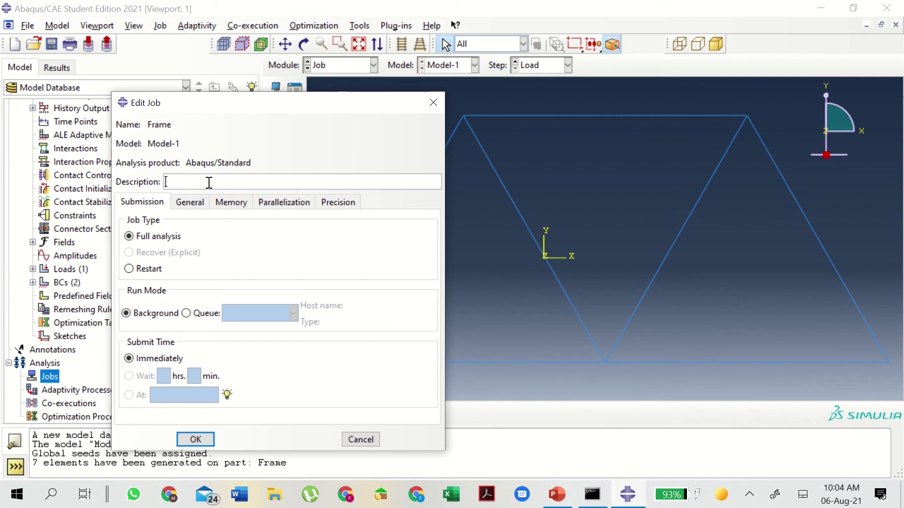
type("Two-dimensoional ov")
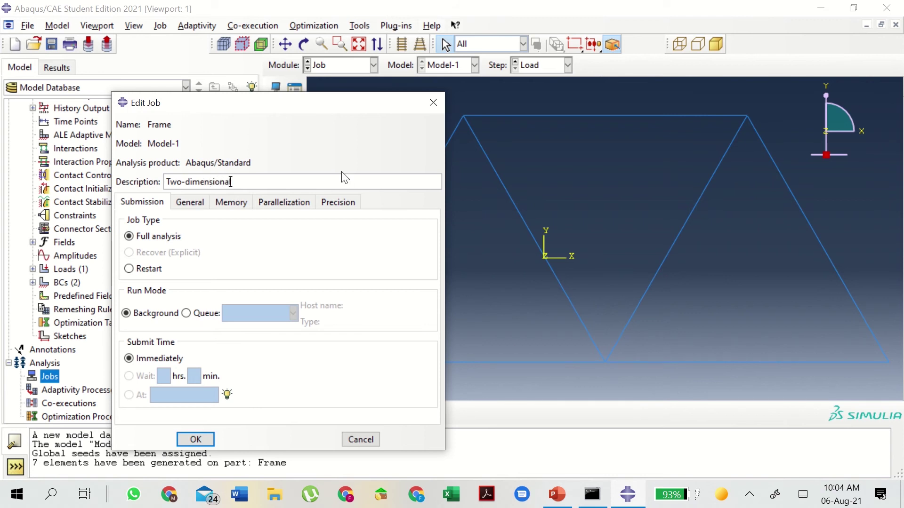
type("erhead hoist frame")
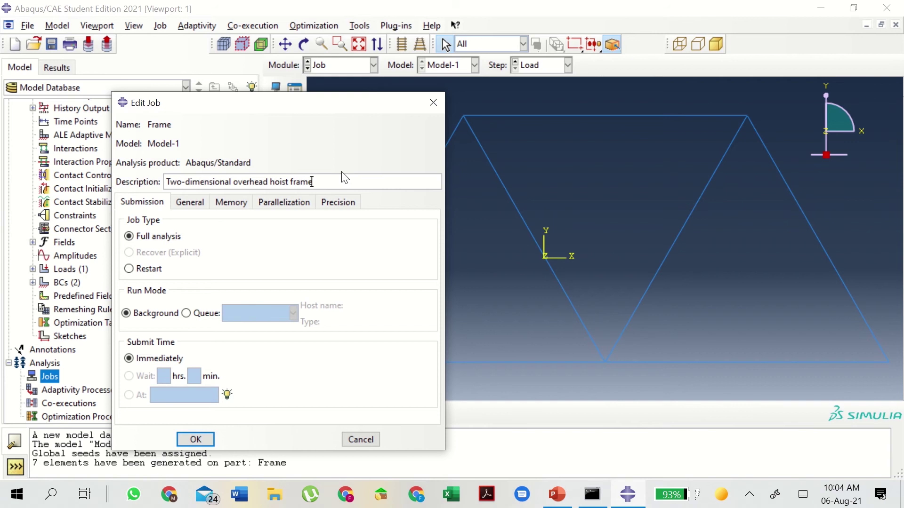
left_click(195, 439)
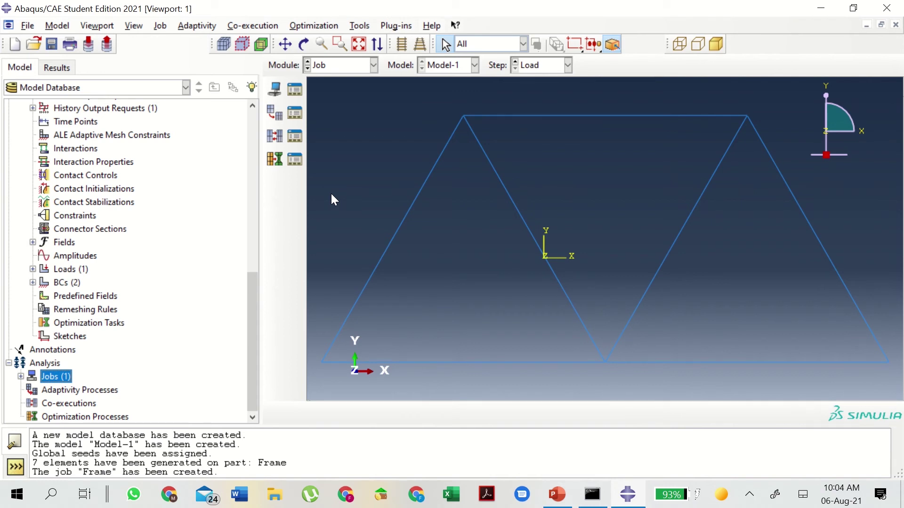
Run a data check on the Frame job, allowing its existing job files to be overwritten.
left_click(21, 376)
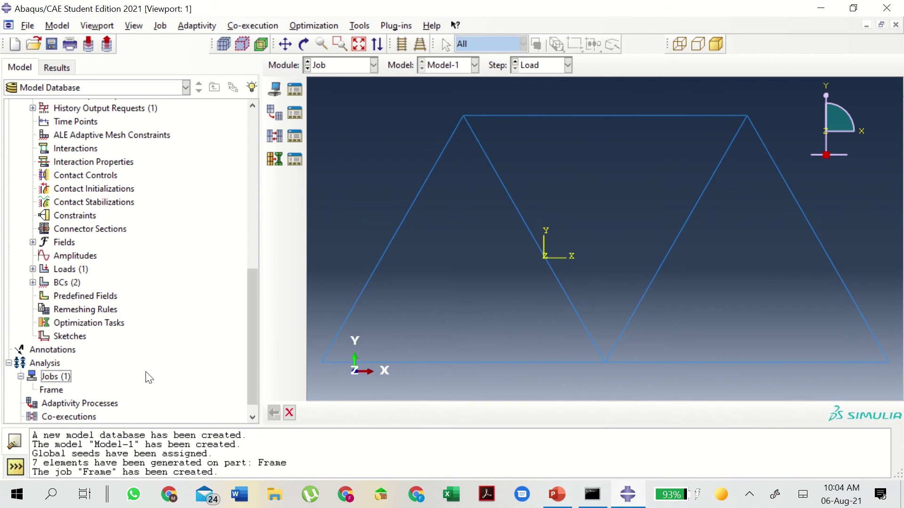
right_click(51, 391)
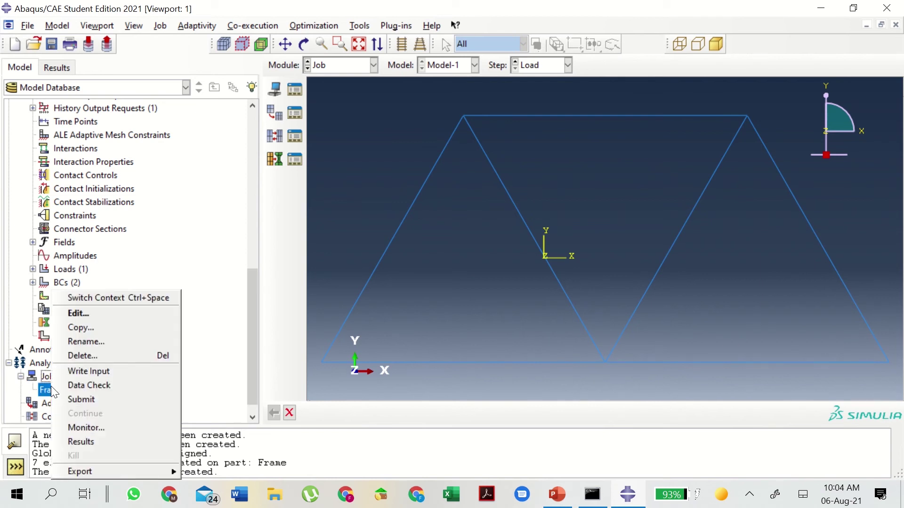
left_click(80, 384)
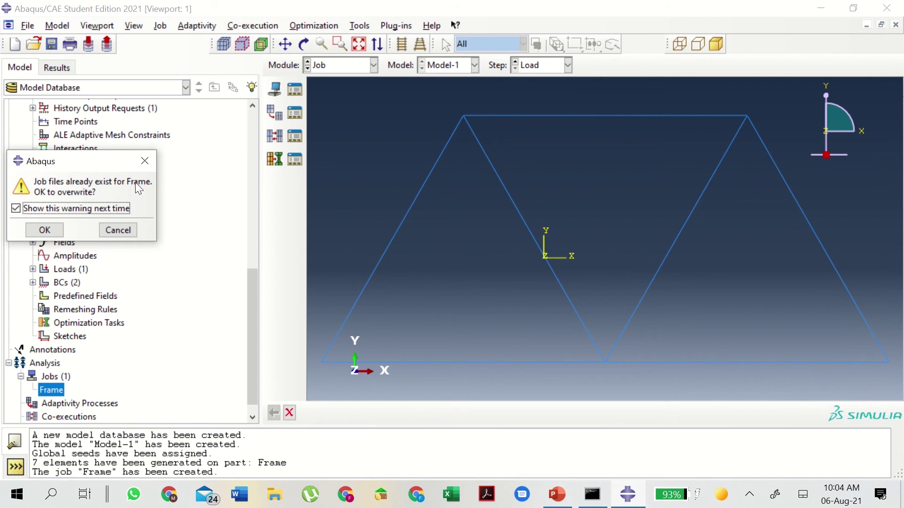
left_click(45, 230)
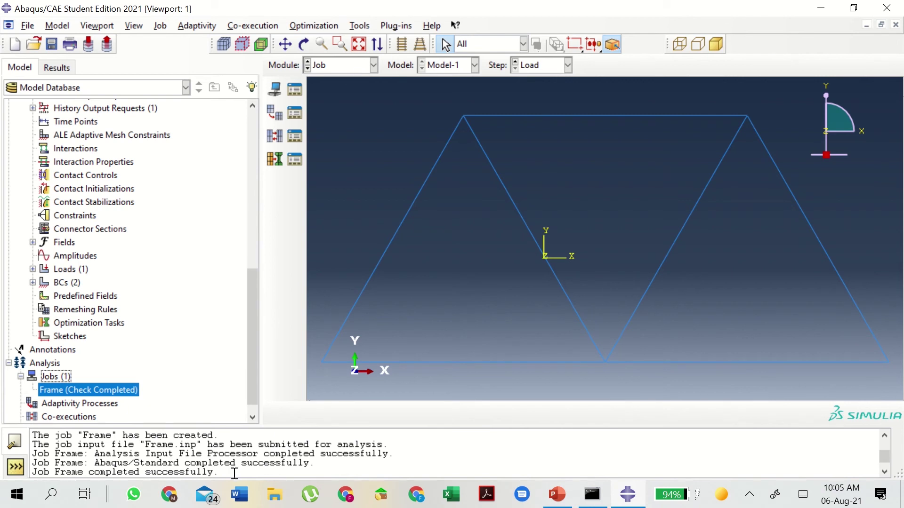
Review the log, errors, warnings and output of the Frame job in its monitor, and close the monitor.
mouse_move(389, 5)
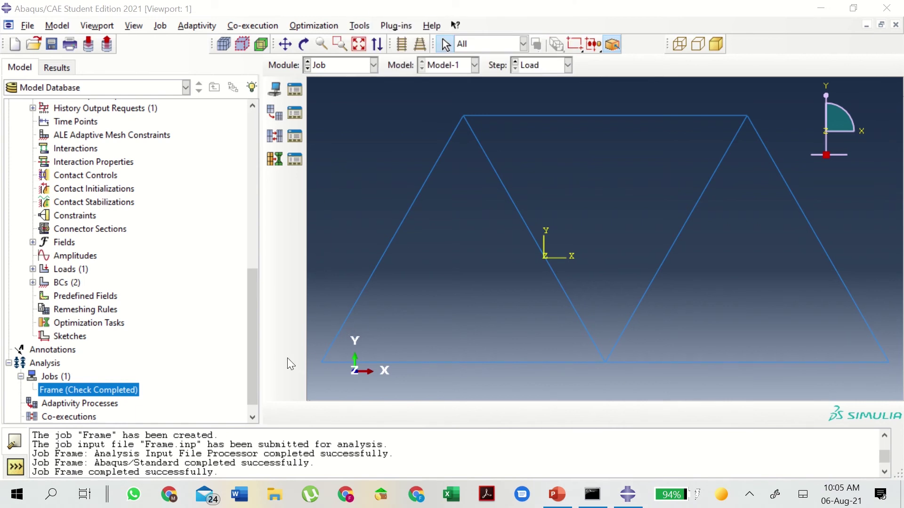
right_click(84, 391)
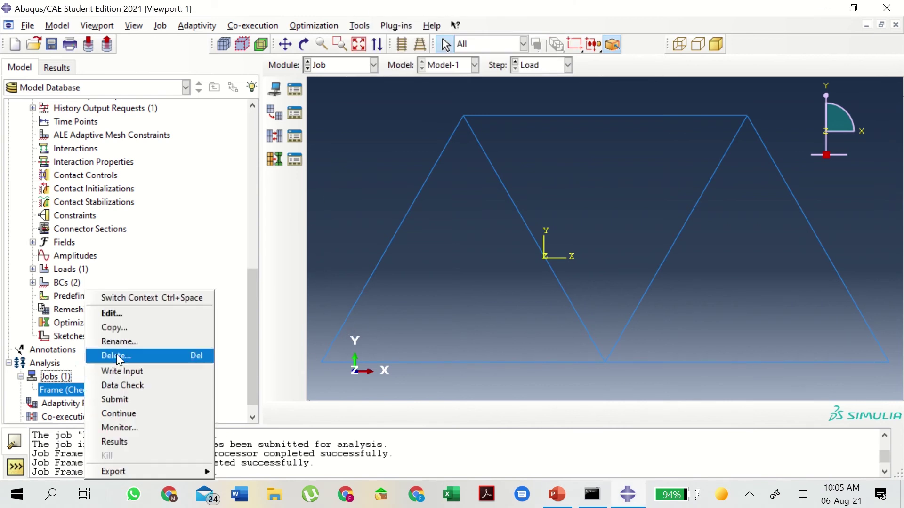
left_click(125, 427)
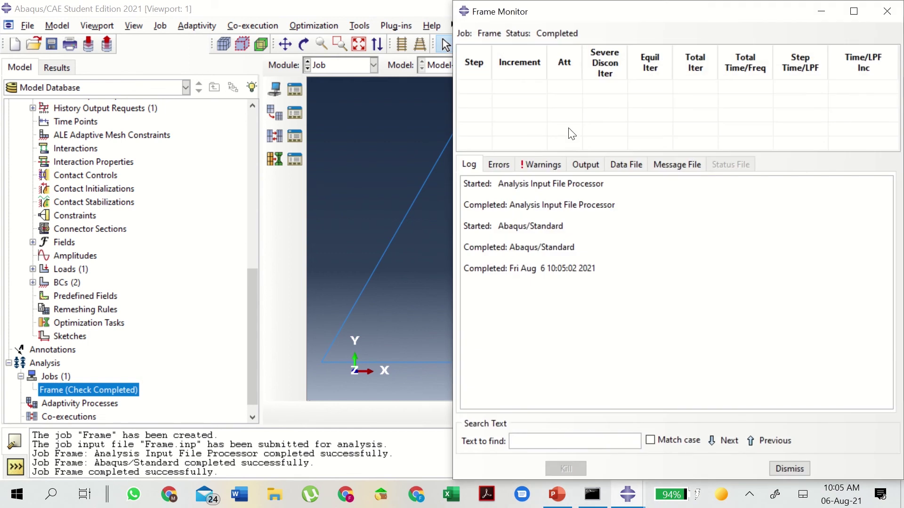
left_click(502, 166)
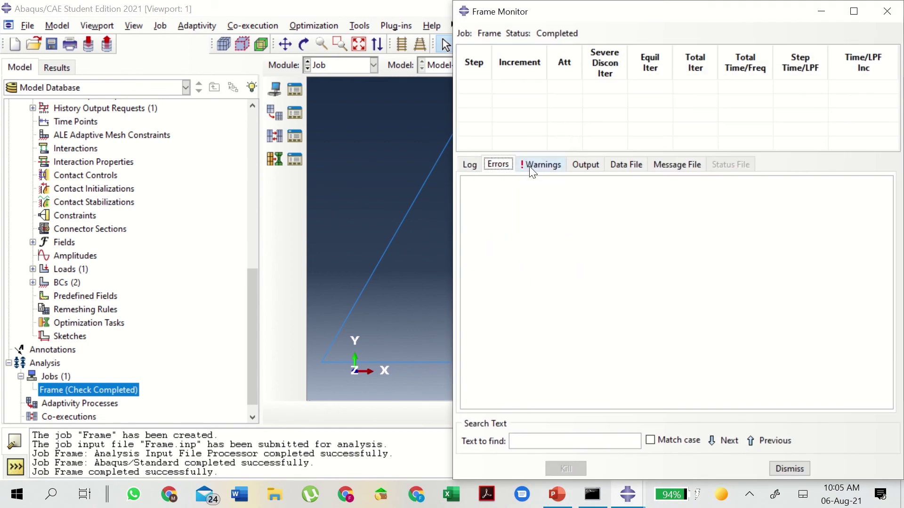
left_click(532, 171)
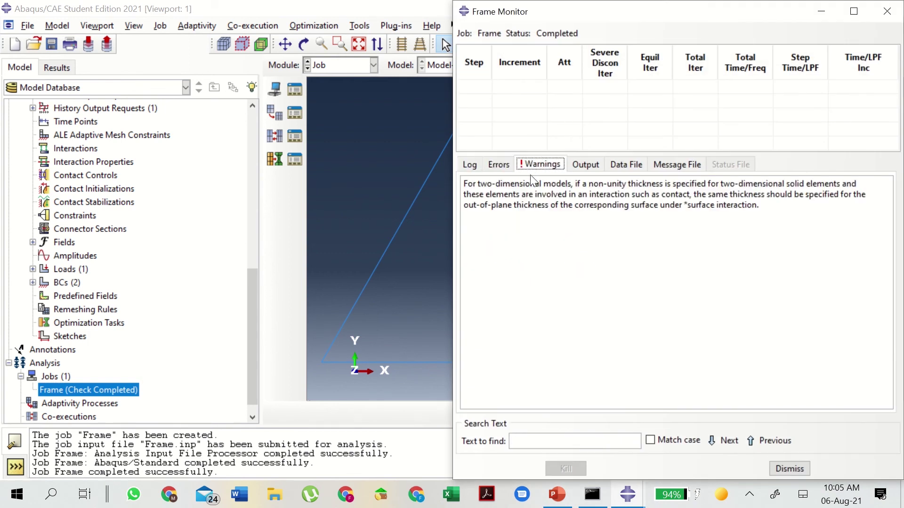
left_click(594, 168)
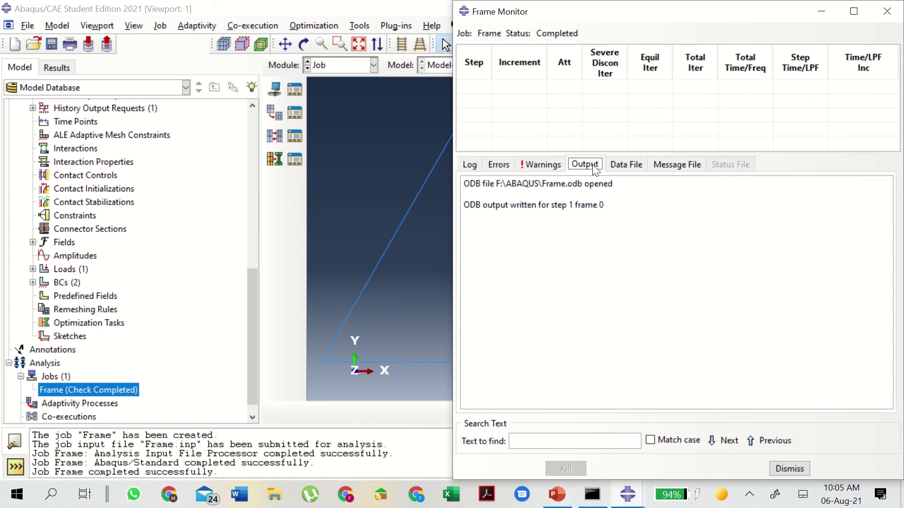
left_click(556, 165)
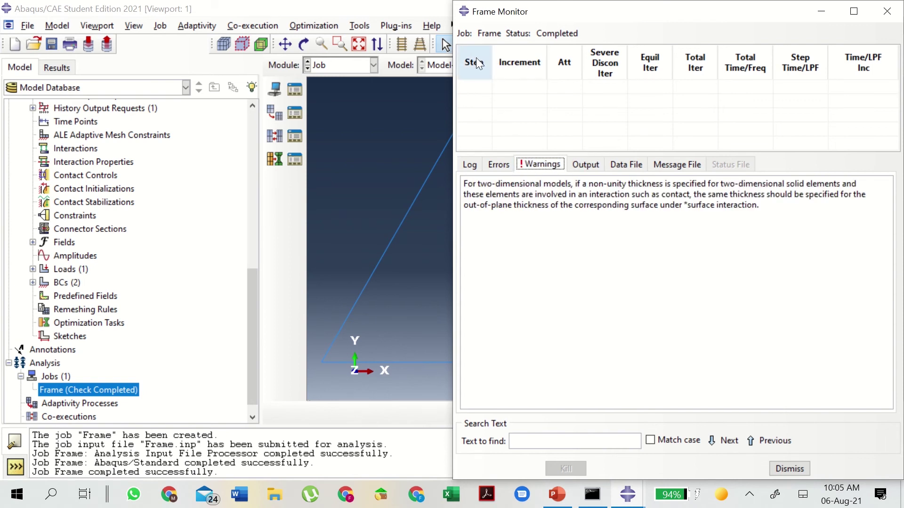
left_click(469, 164)
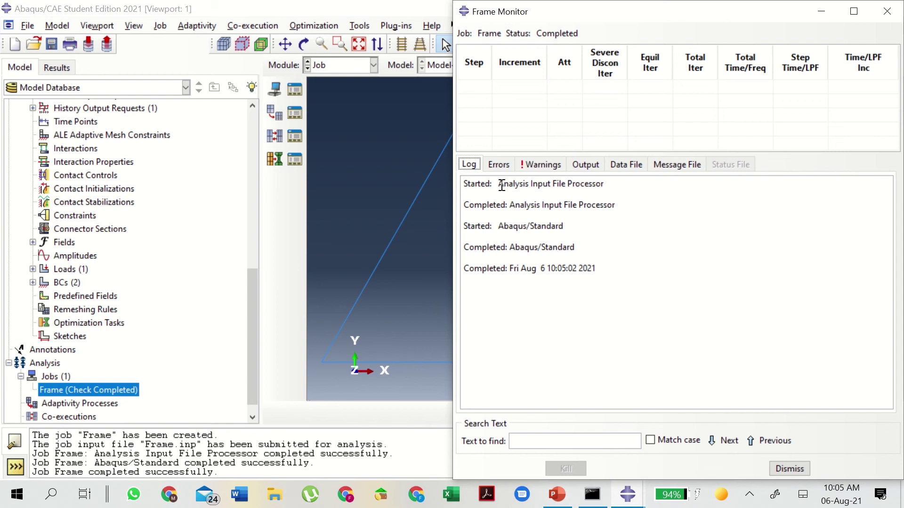
left_click_drag(499, 185, 528, 185)
left_click(790, 470)
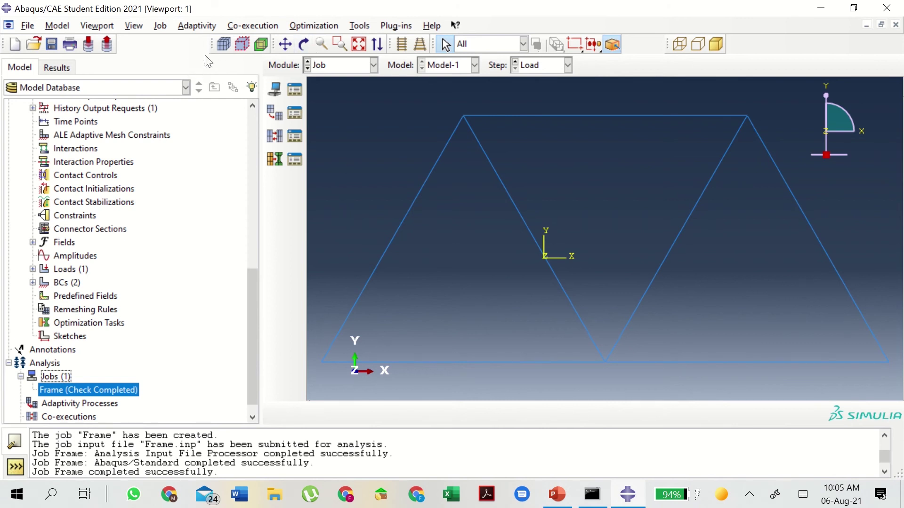
Continue the checked Frame job to a full analysis, allowing its existing job files to be overwritten.
mouse_move(260, 6)
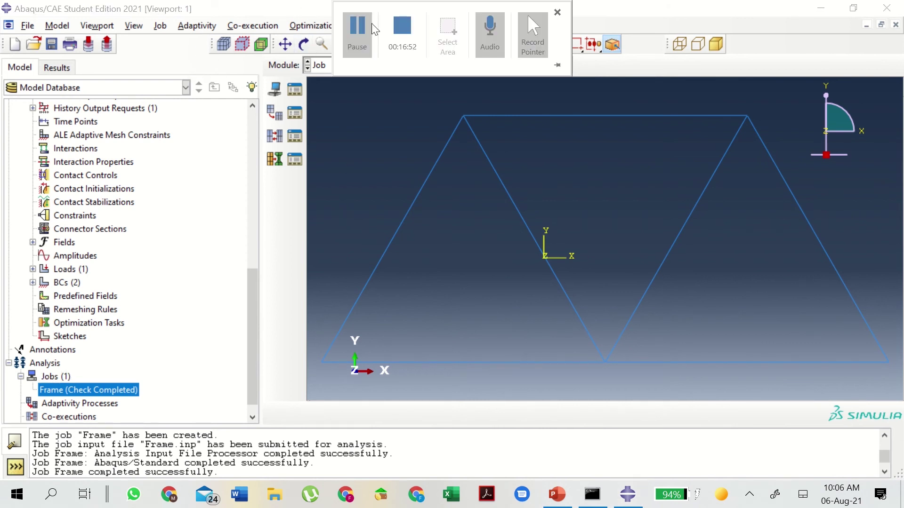
right_click(110, 391)
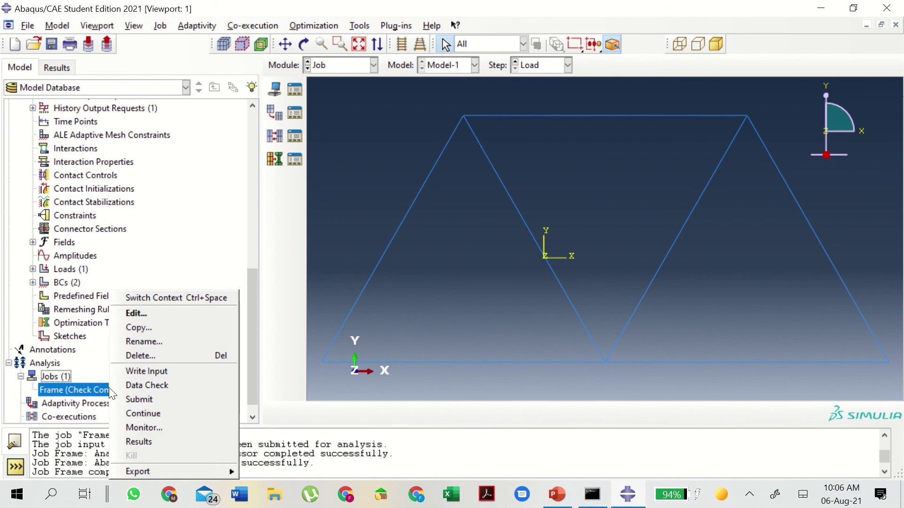
left_click(135, 413)
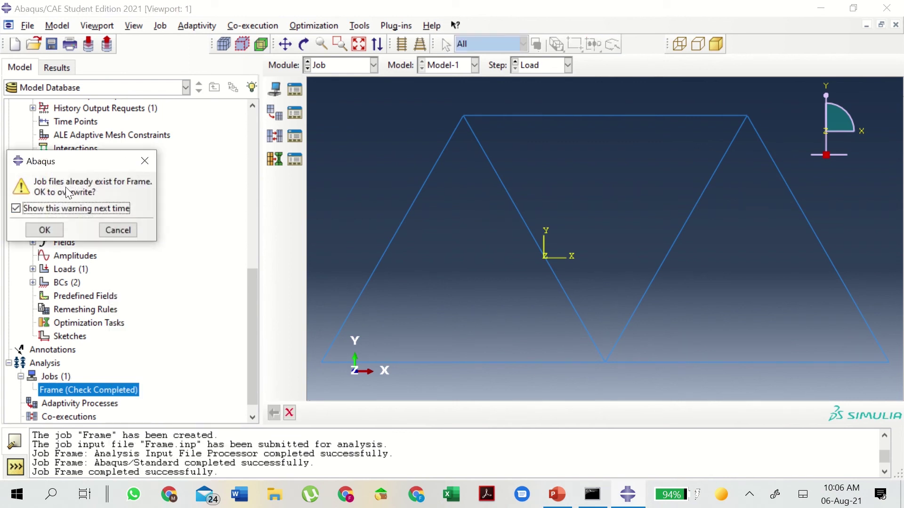
left_click(49, 230)
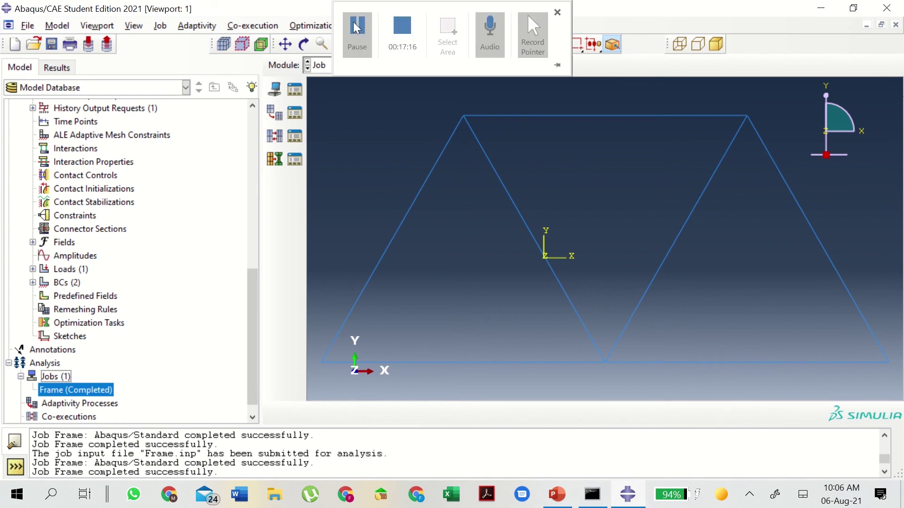
Open the results of the completed Frame job in the Visualization module.
scroll(224, 213, "down", 1)
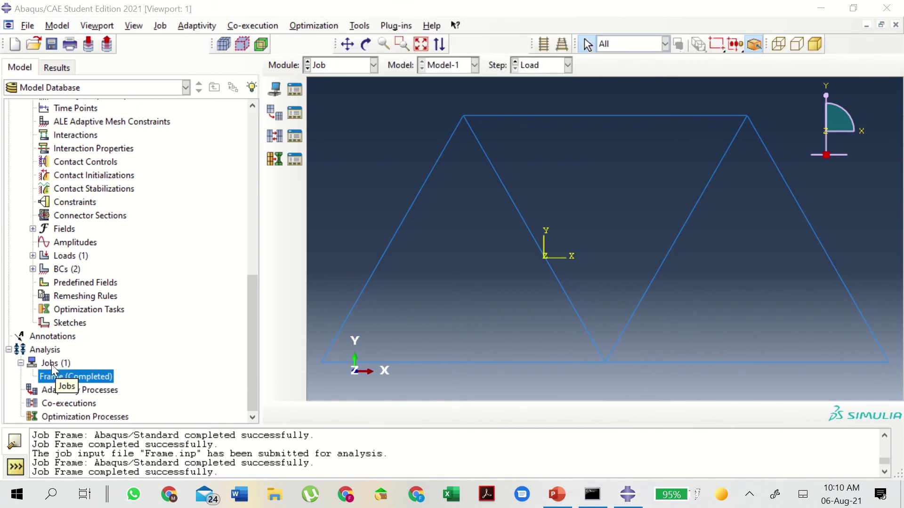
right_click(55, 379)
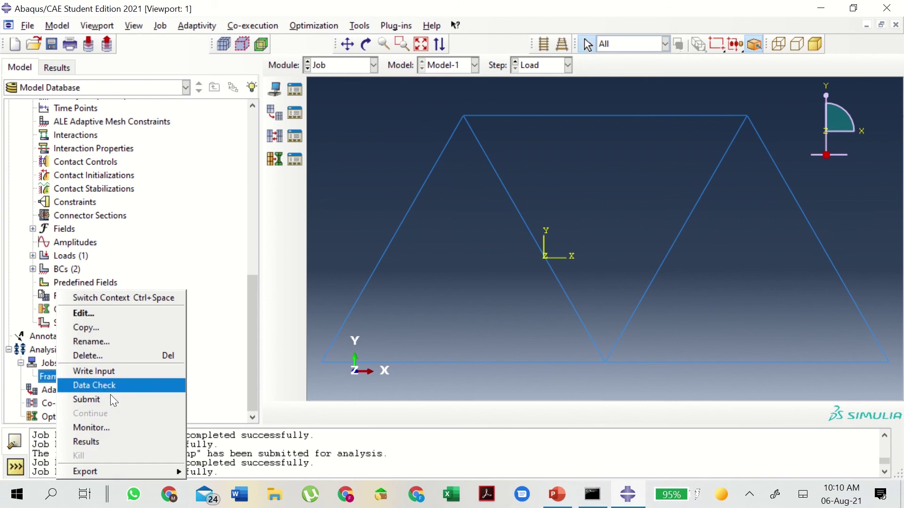
left_click(121, 441)
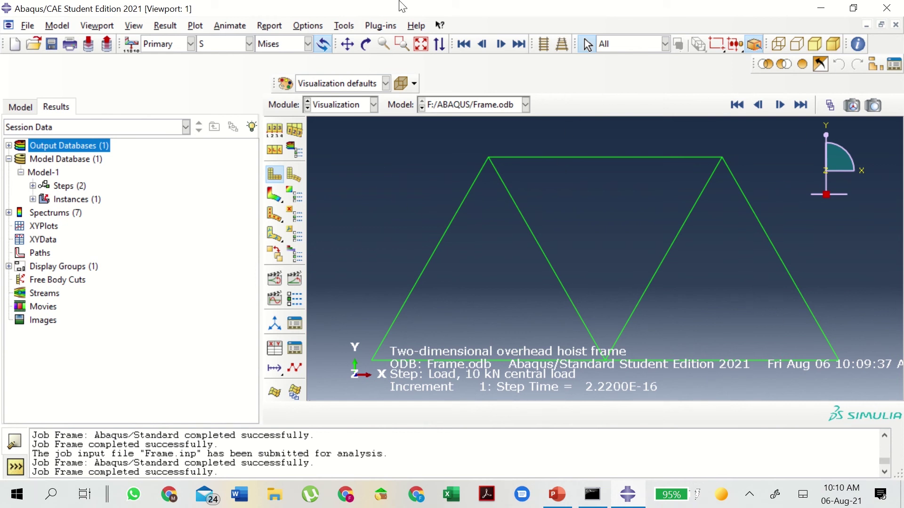
mouse_move(403, 3)
left_click(357, 29)
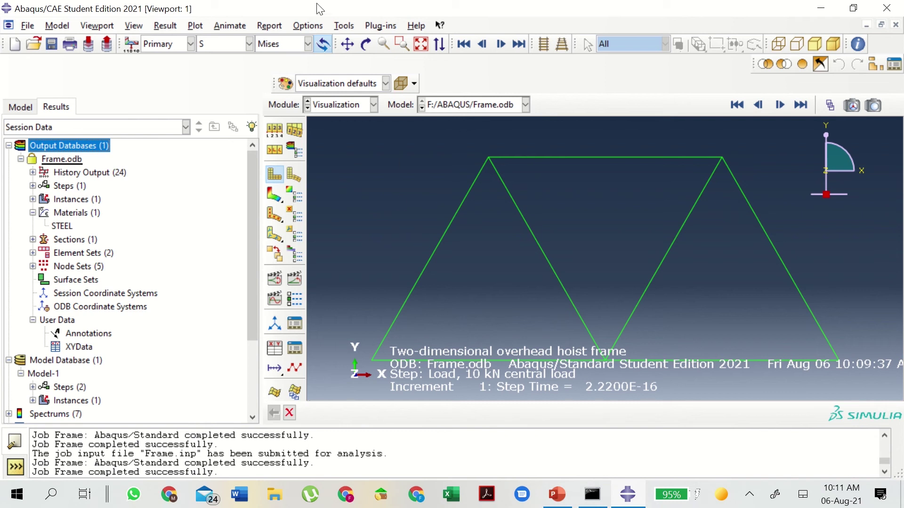
Show the element labels and node labels on the undeformed frame plot.
left_click(309, 26)
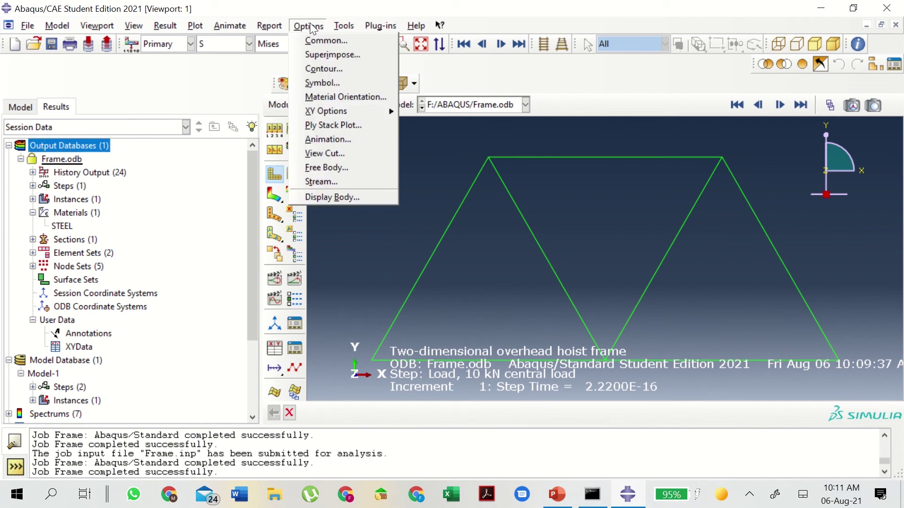
left_click(314, 37)
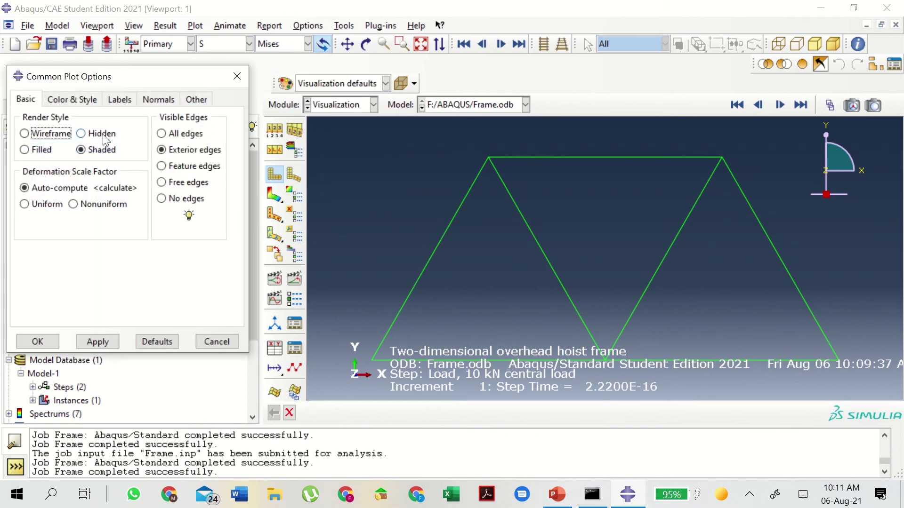
left_click(121, 100)
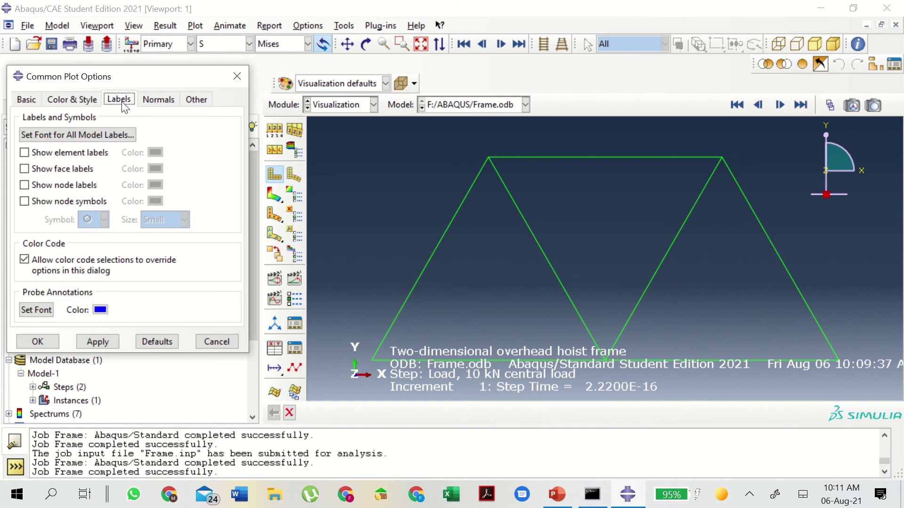
left_click(60, 154)
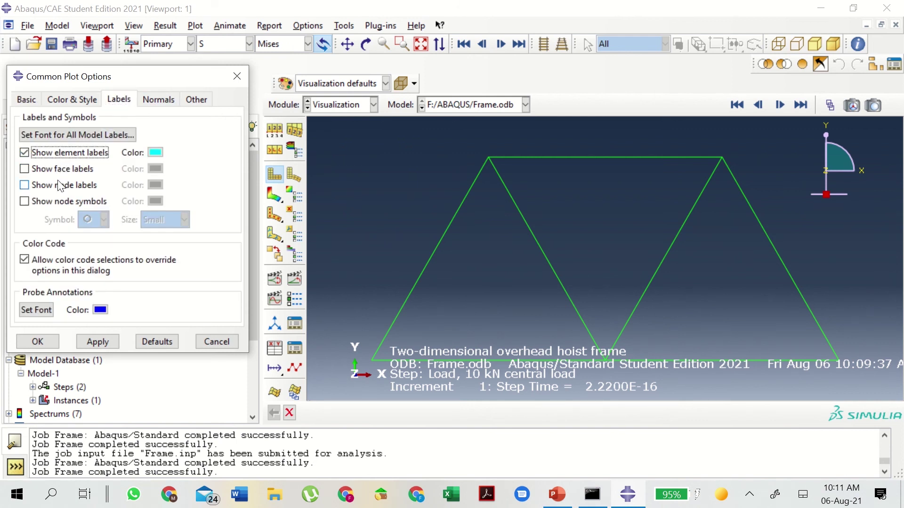
left_click(61, 185)
left_click(103, 338)
left_click(47, 343)
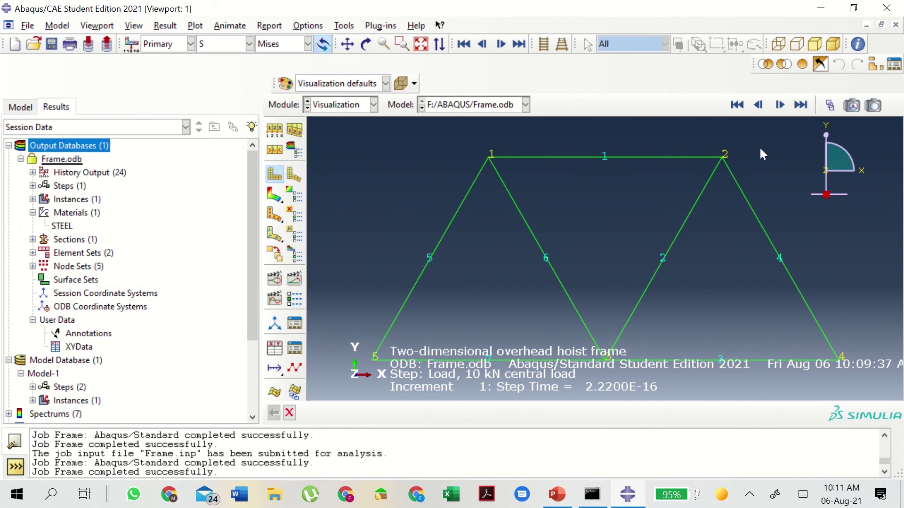
Hide the element labels on the frame plot, keeping the node labels, and show the element labels again.
left_click(308, 25)
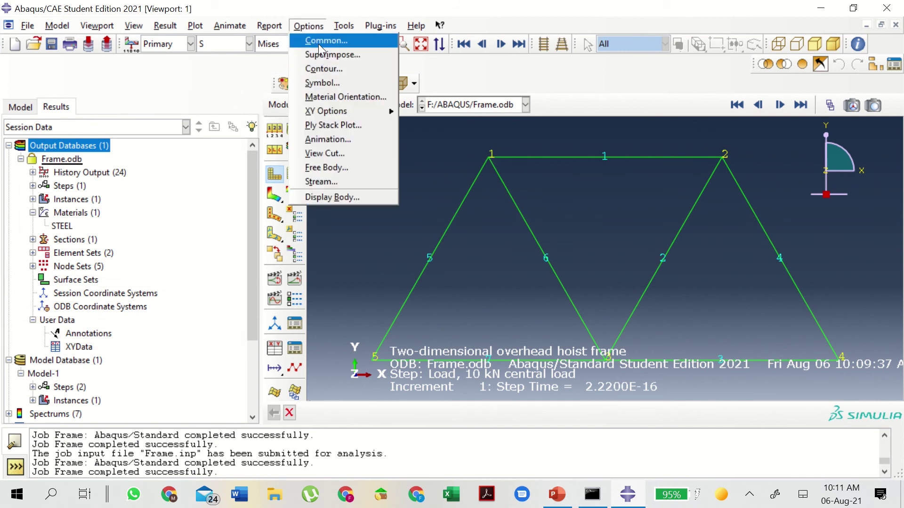
left_click(319, 45)
left_click(148, 100)
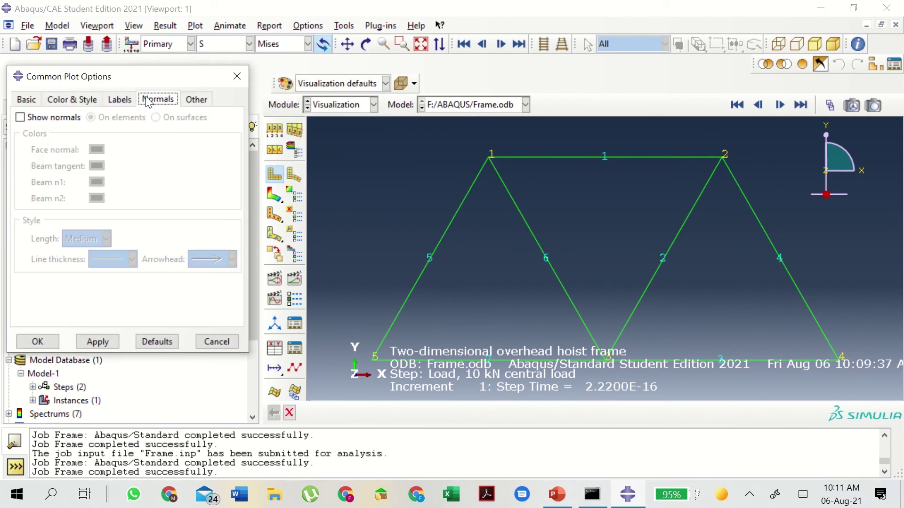
left_click(119, 99)
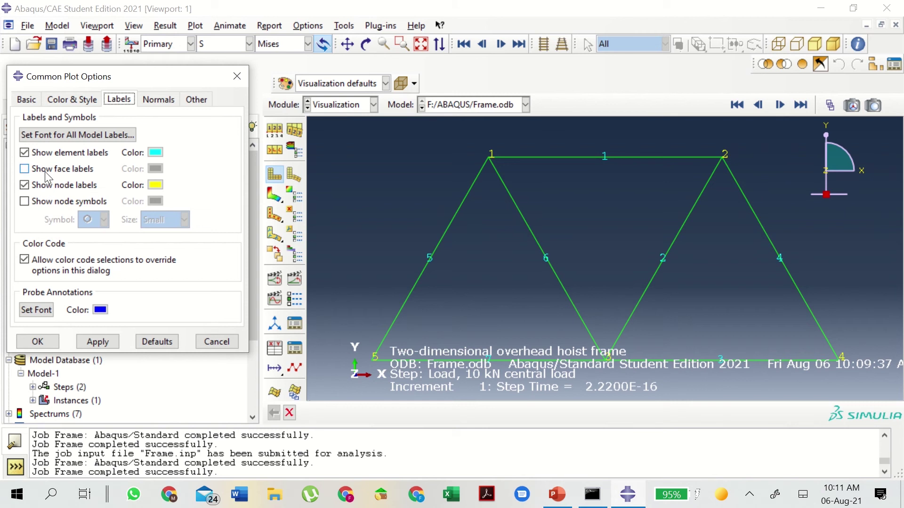
left_click(46, 152)
left_click(97, 342)
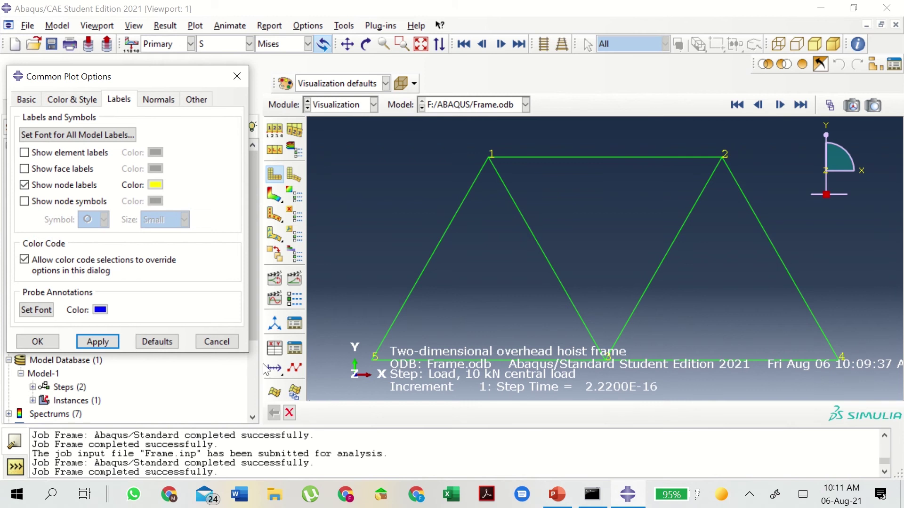
left_click(52, 154)
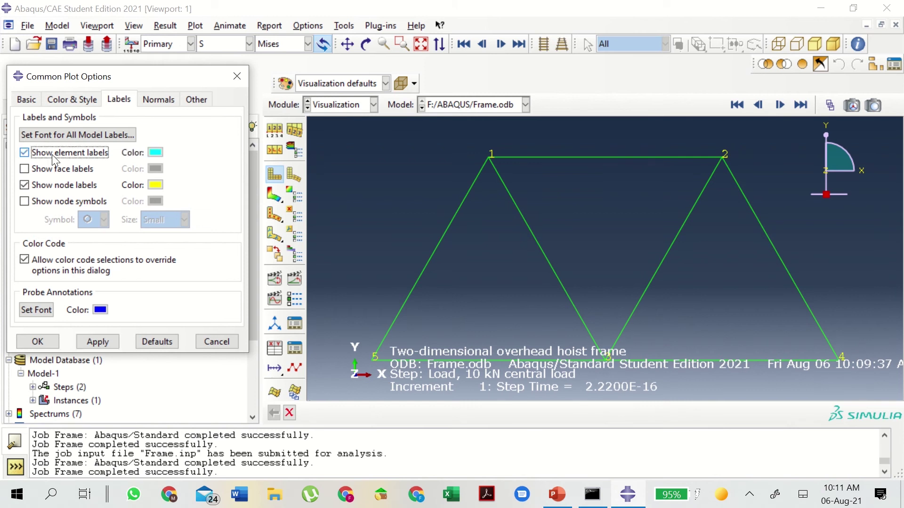
left_click(99, 342)
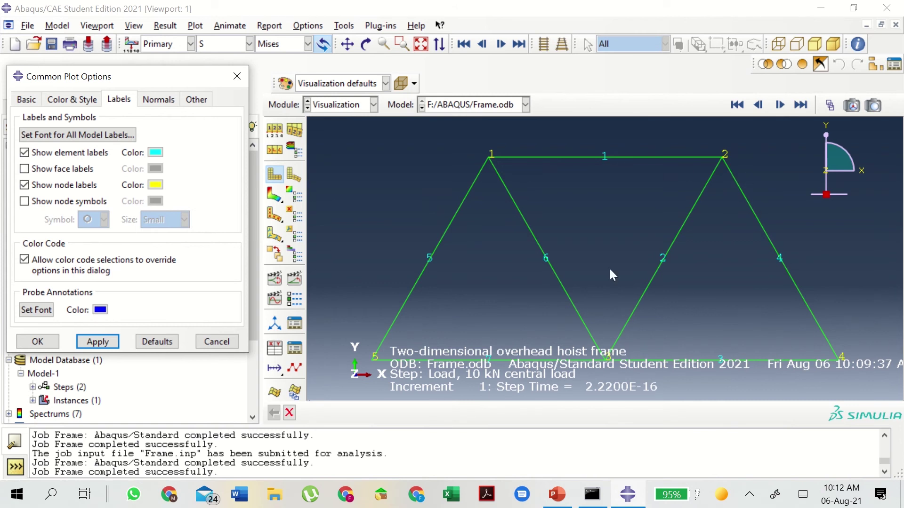
Hide both the node labels and the element labels on the frame plot.
left_click(29, 185)
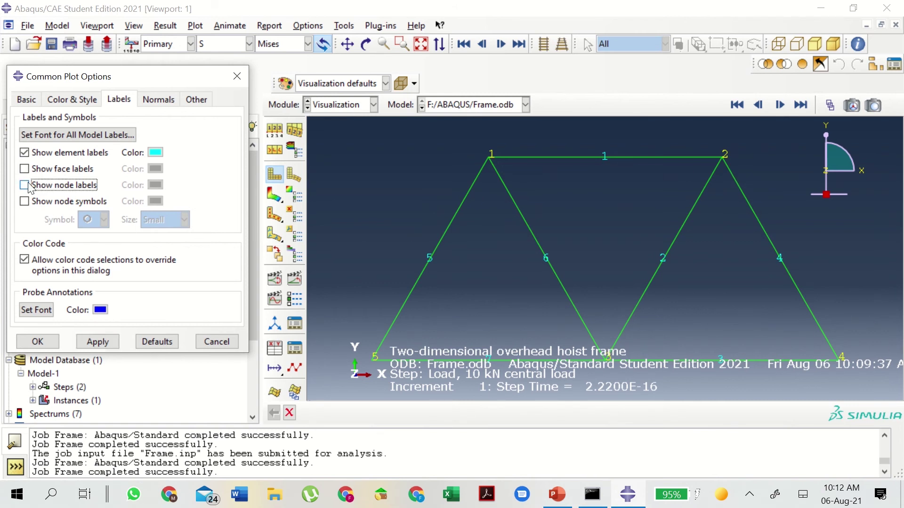
left_click(25, 153)
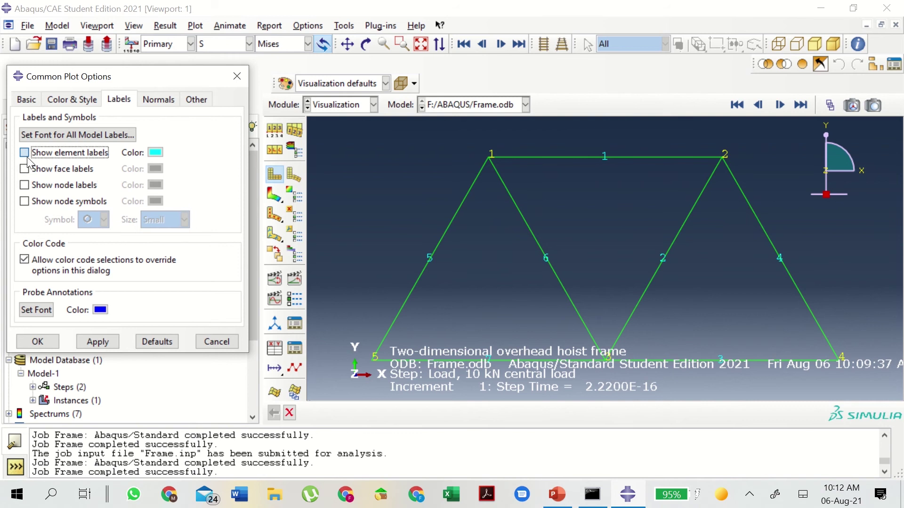
left_click(112, 342)
left_click(52, 339)
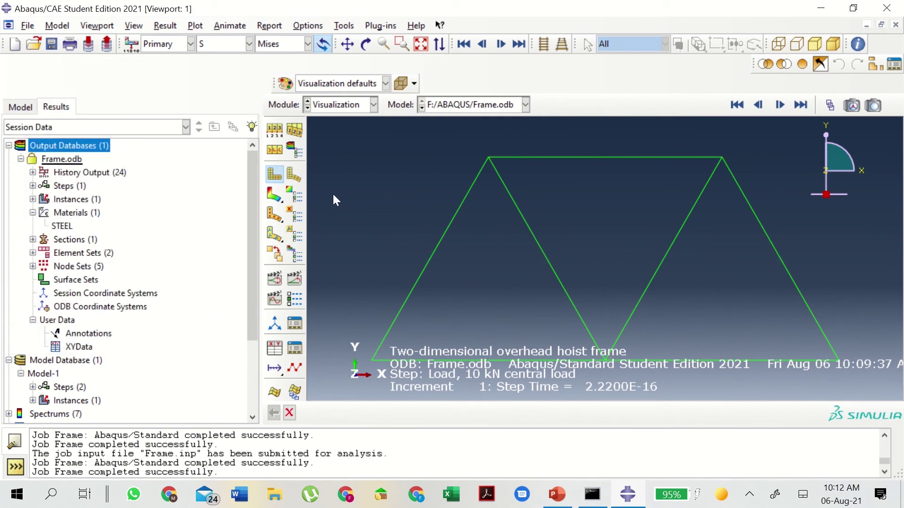
Hide all viewport annotations: the compass, triad, legend, title block, state block, and text and arrows.
left_click(106, 30)
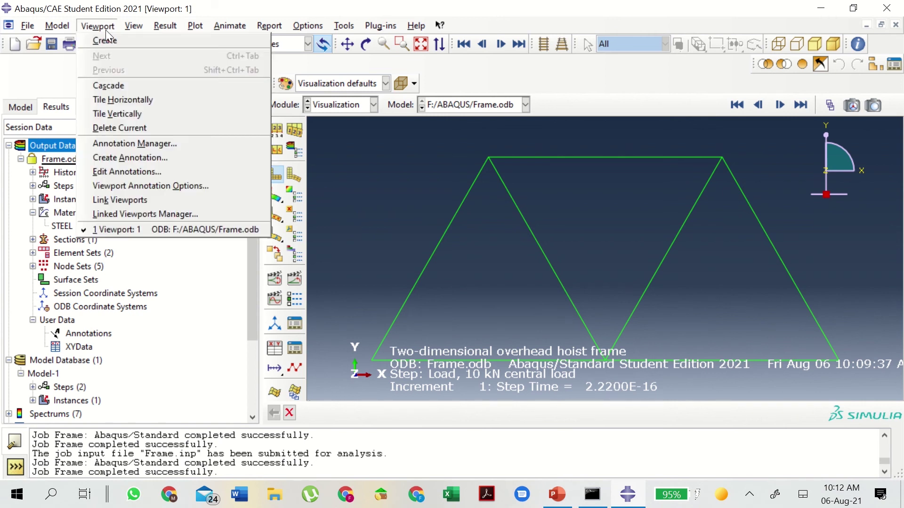
left_click(179, 185)
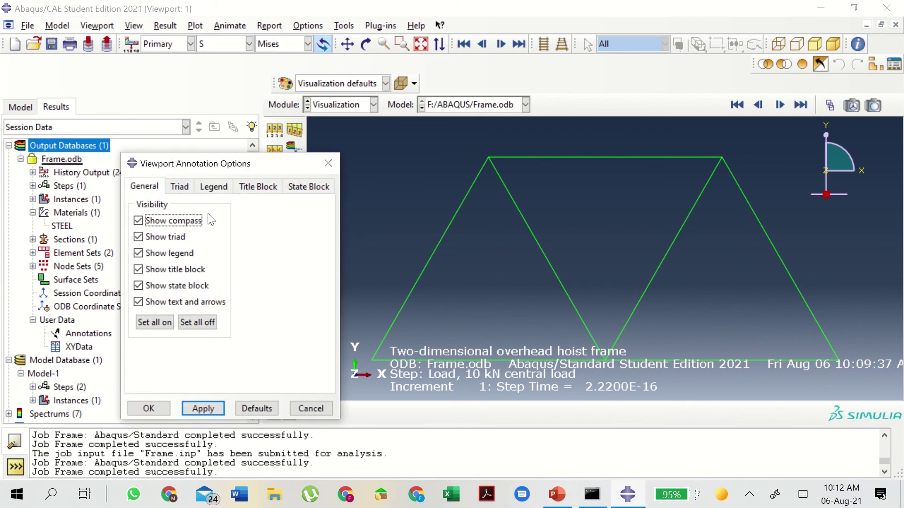
left_click(198, 324)
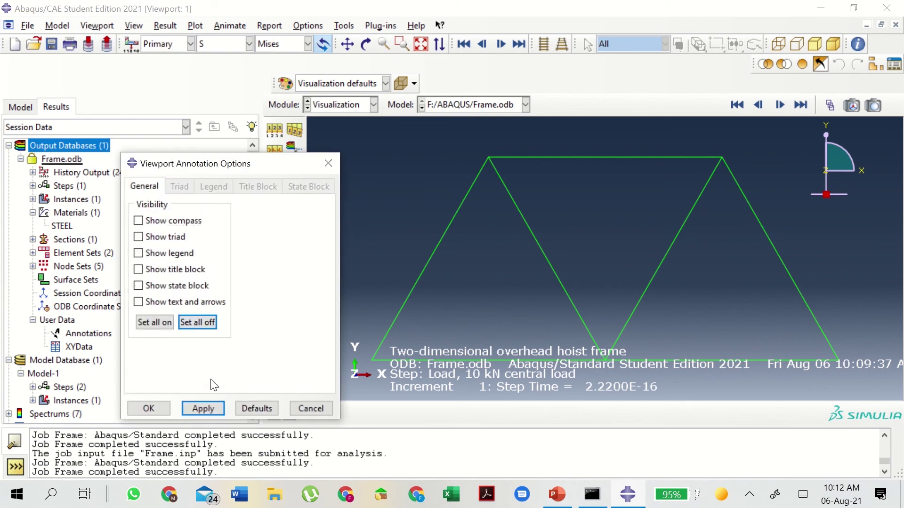
left_click(204, 409)
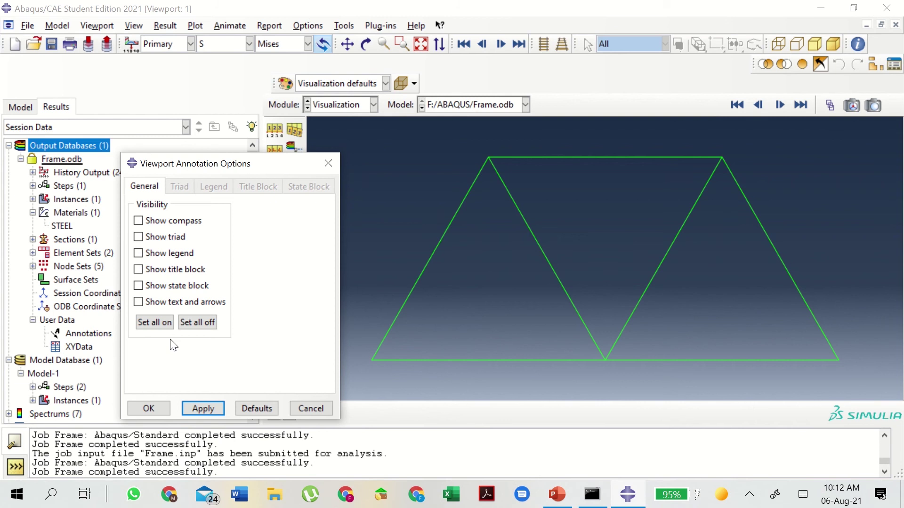
left_click(156, 325)
left_click(203, 408)
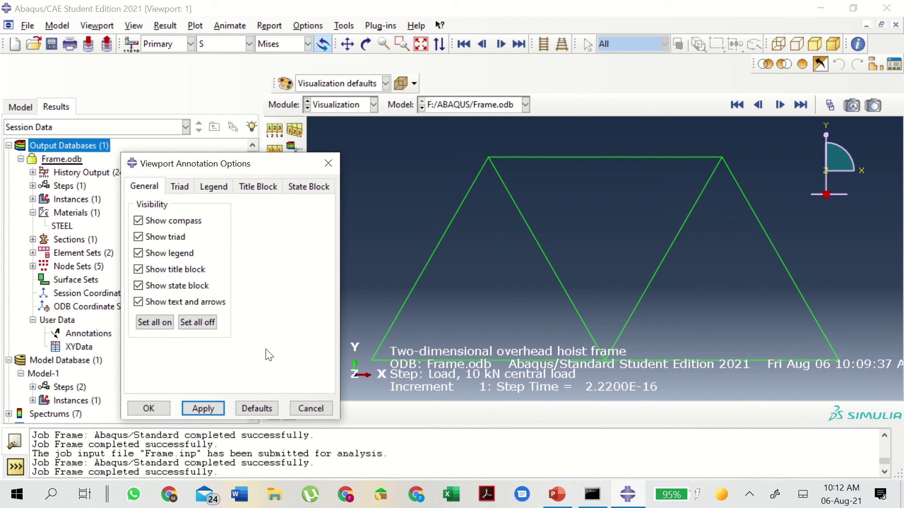
left_click(198, 323)
left_click(208, 408)
left_click(149, 408)
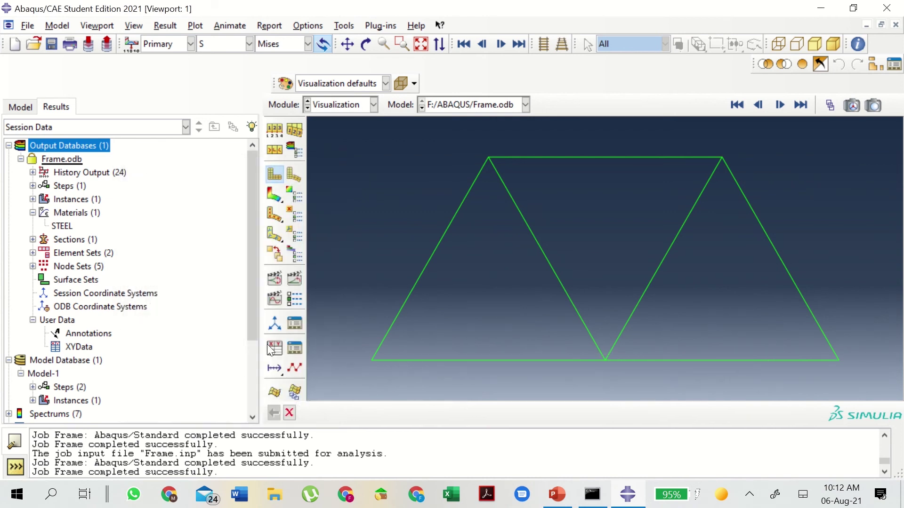
Plot the deformed shape of the frame and bring the whole truss into view.
mouse_move(375, 3)
left_click(295, 173)
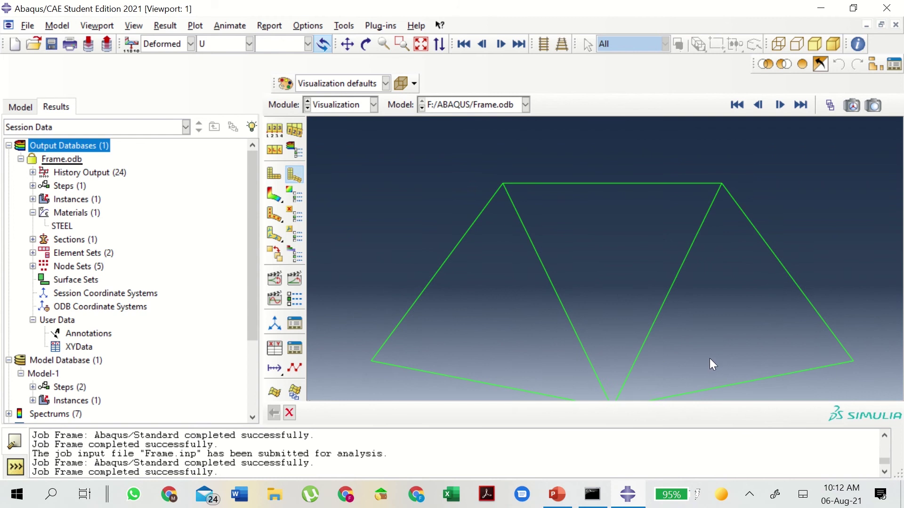
left_click(347, 45)
left_click_drag(577, 248, 541, 202)
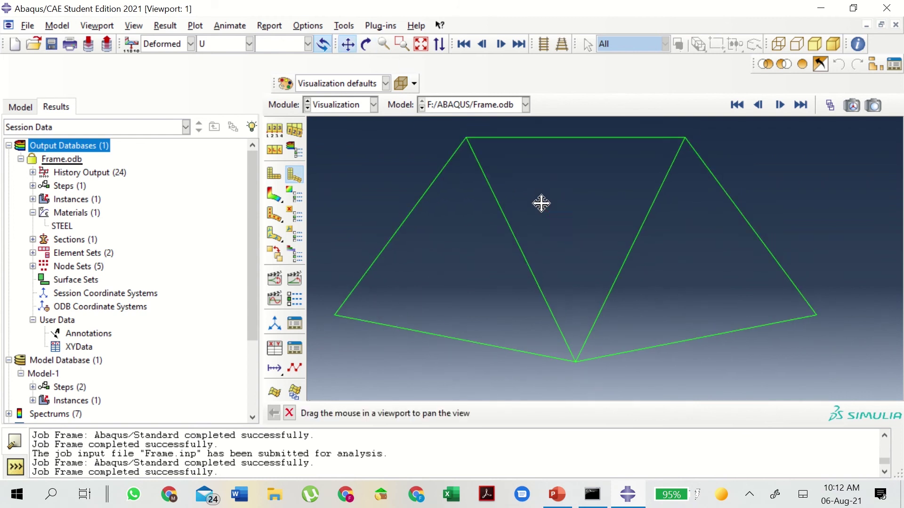
Compare the undeformed and deformed shapes of the frame by alternating between the two plots, finishing on the deformed shape.
left_click(280, 176)
mouse_move(476, 194)
left_mouse_down()
mouse_move(480, 228)
mouse_move(468, 207)
left_mouse_up()
left_click(296, 180)
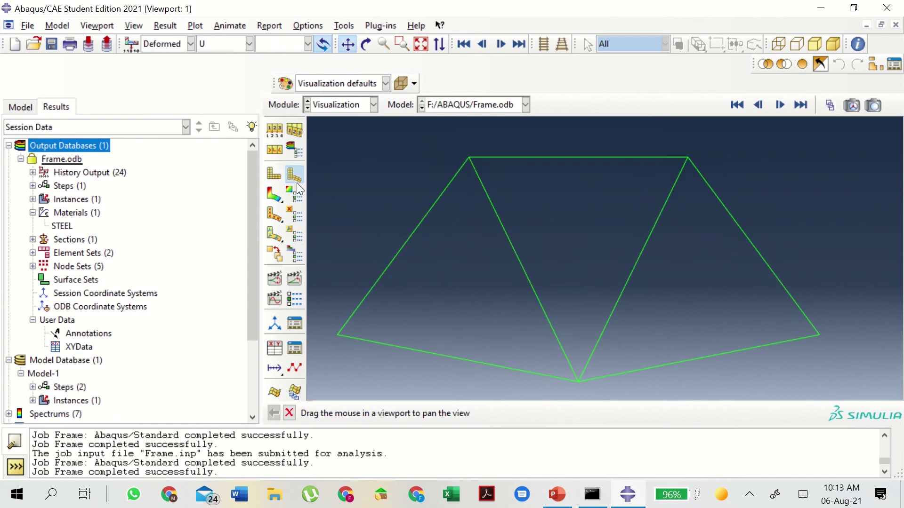
left_click(278, 177)
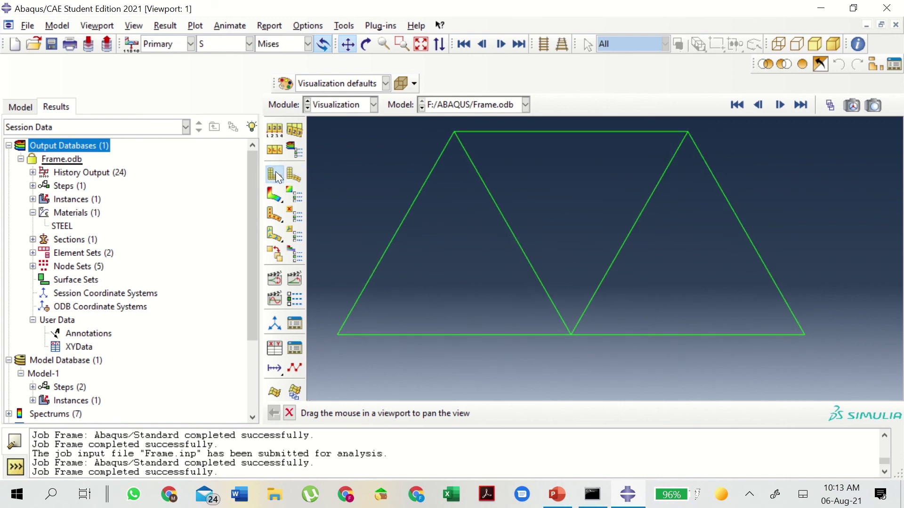
left_click(292, 176)
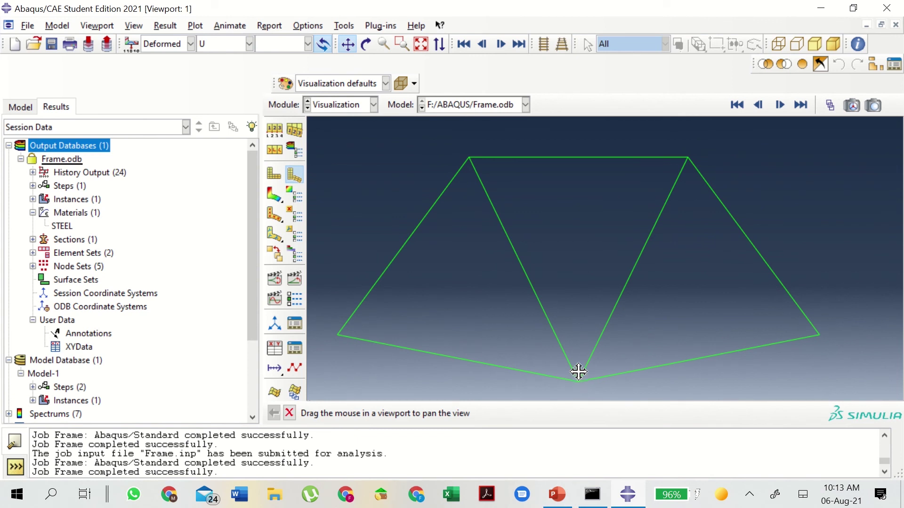
Apply a uniform deformation scale factor of 10 to the deformed plot.
mouse_move(356, 7)
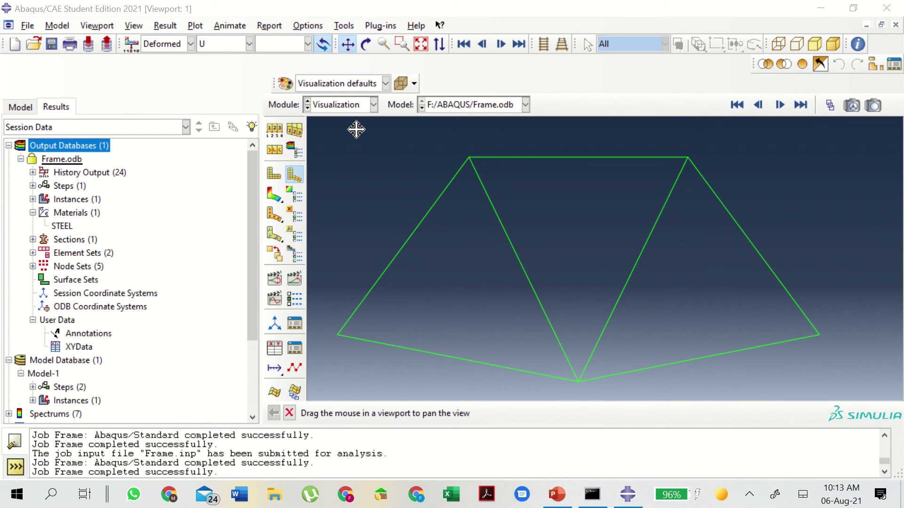
left_click(308, 27)
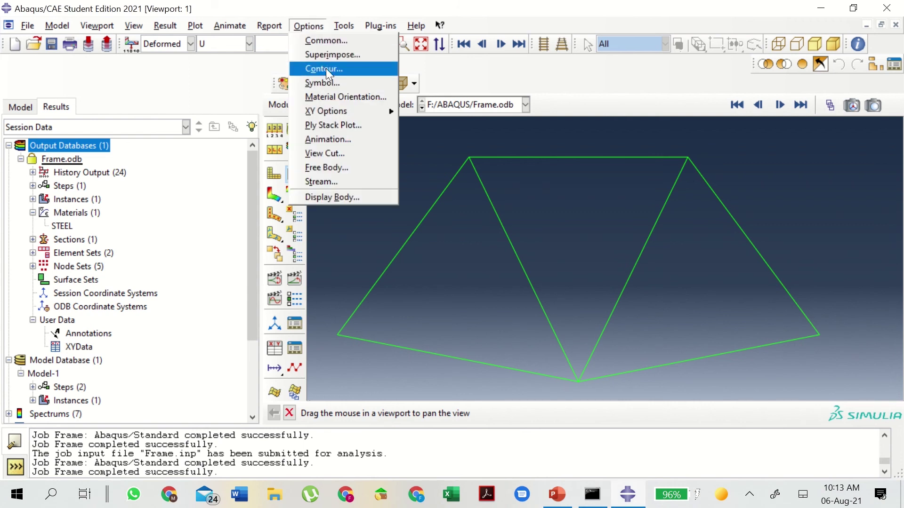
left_click(324, 41)
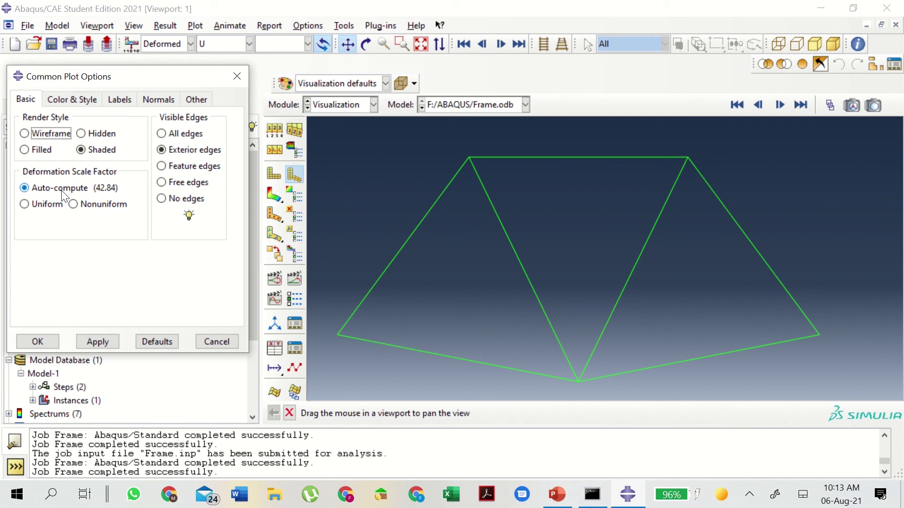
left_click(49, 204)
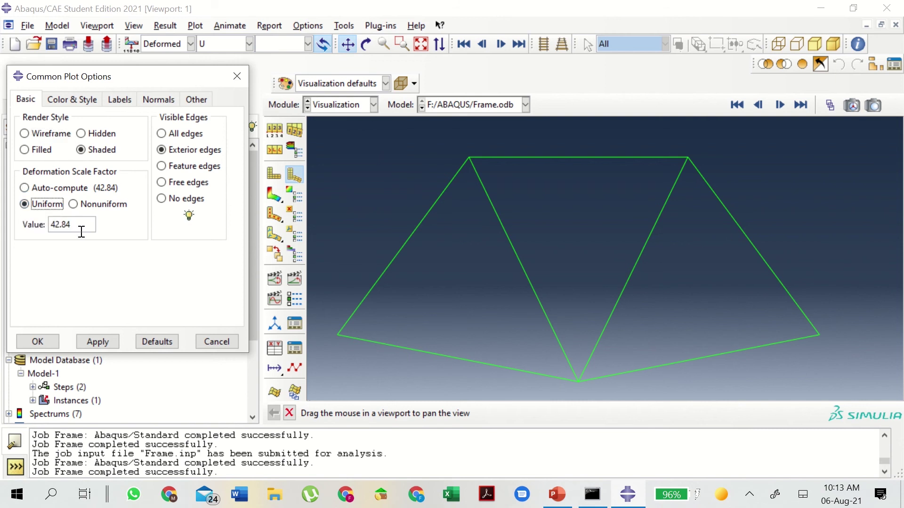
left_click_drag(75, 225, 52, 224)
type("10")
left_click(103, 344)
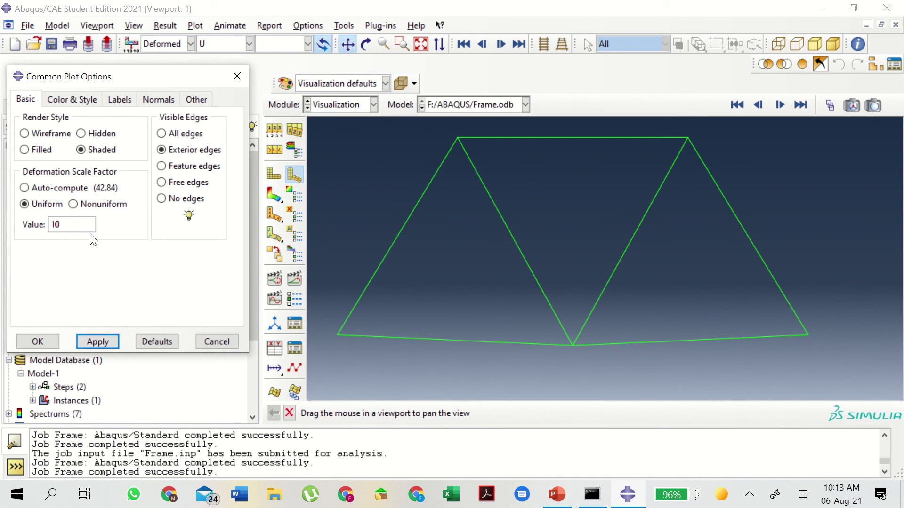
Return the deformation scale factor to Auto-compute and close the common plot options.
left_click(44, 190)
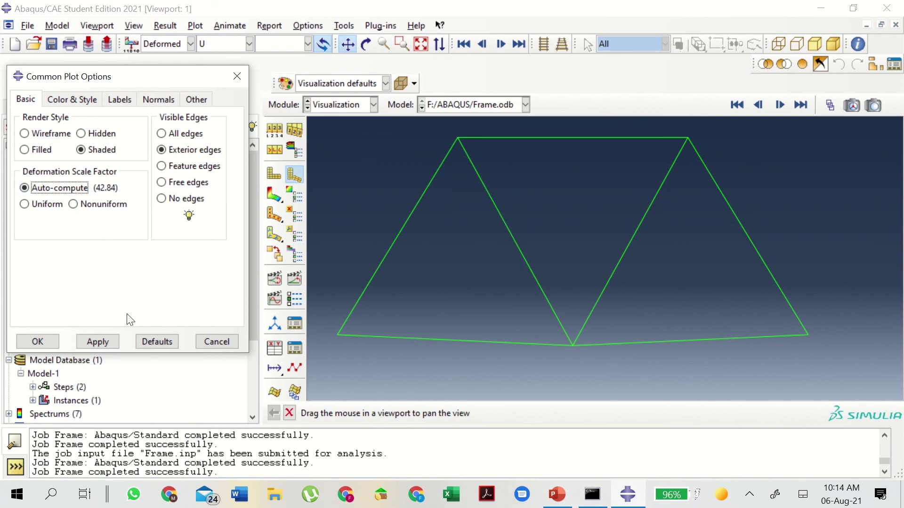
left_click(113, 337)
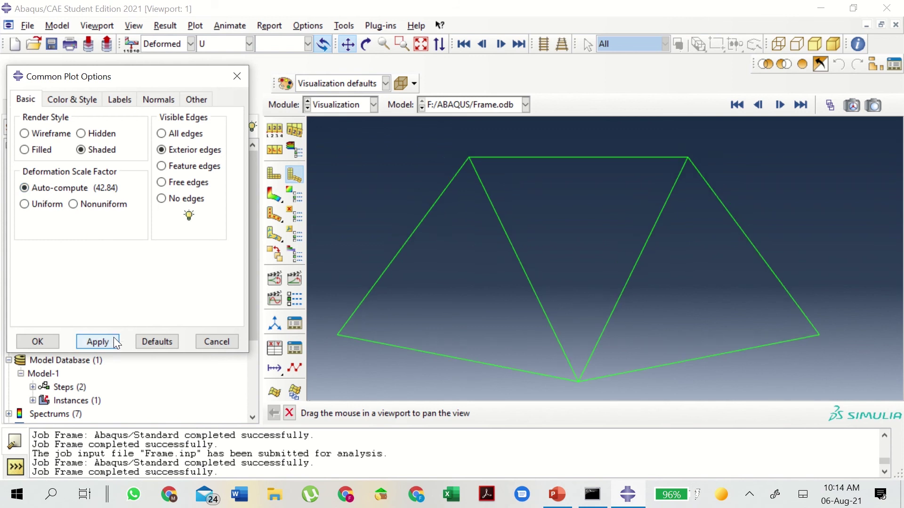
left_click(37, 341)
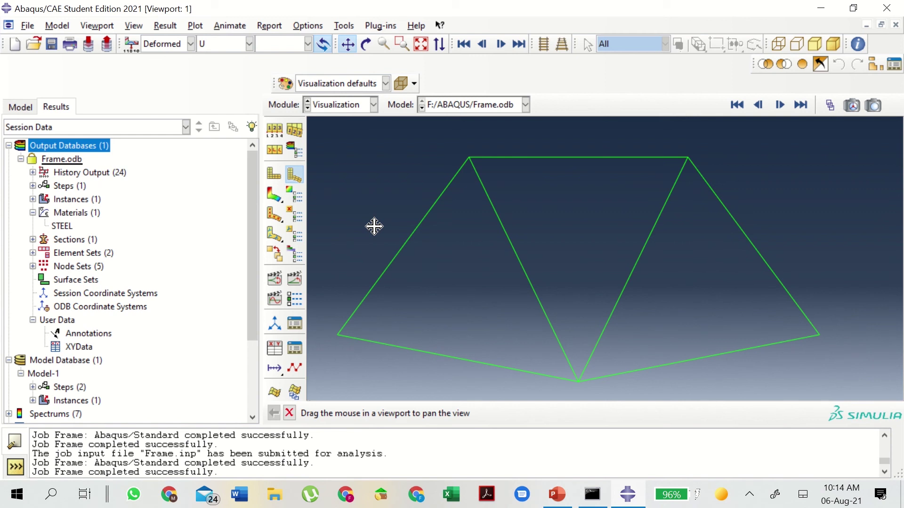
Superimpose the undeformed shape on the deformed plot by allowing multiple plot states.
left_click(274, 251)
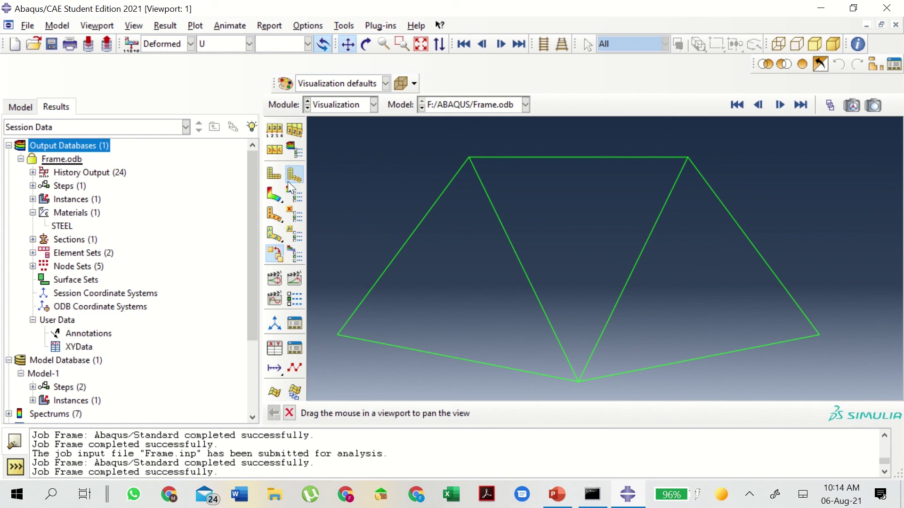
left_click(276, 174)
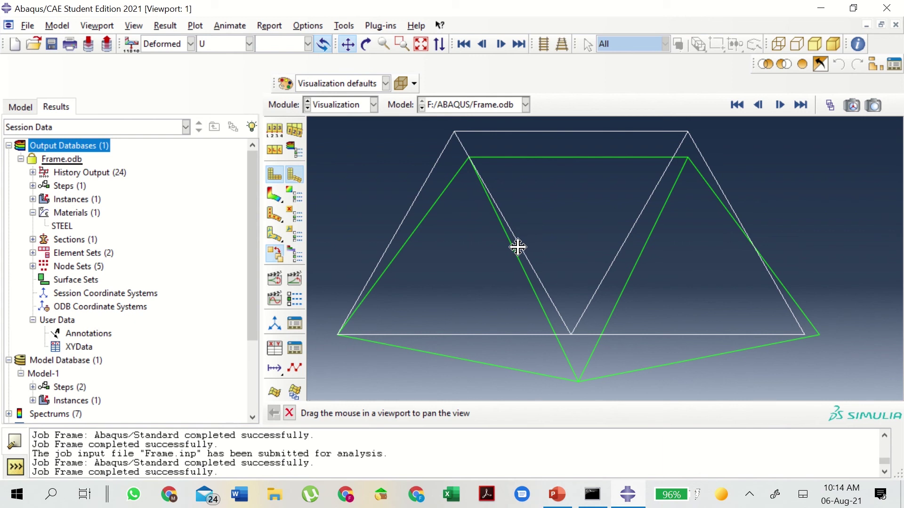
Set the superimposed undeformed plot's edges to a dashed style, choose their line thickness and accept the superimpose plot options.
mouse_move(306, 21)
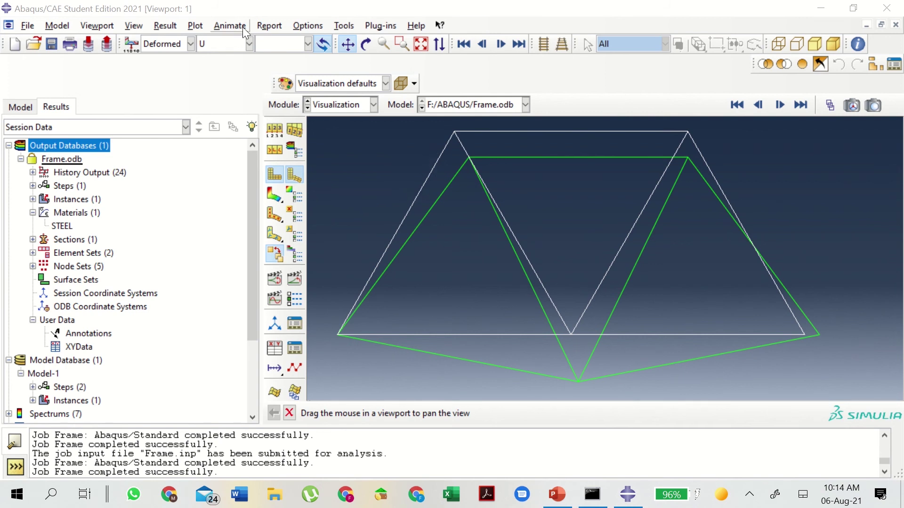
left_click(317, 29)
left_click(324, 51)
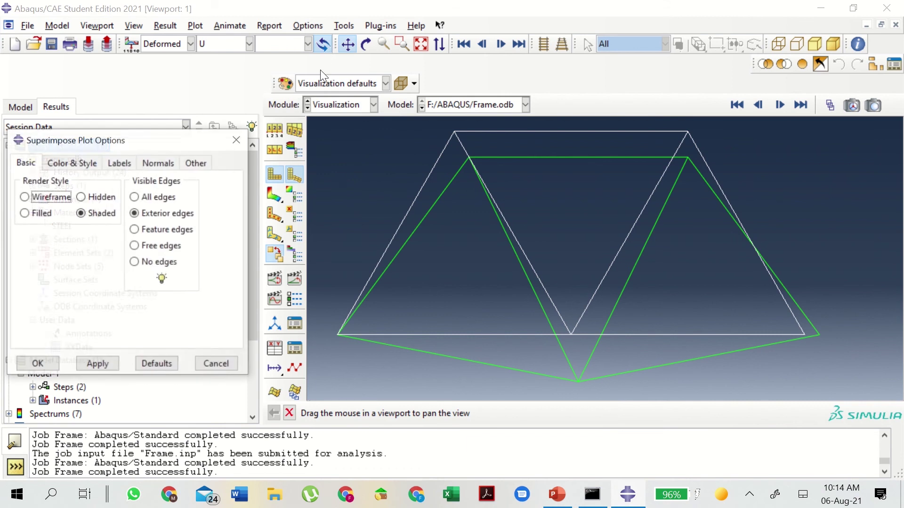
left_click(91, 160)
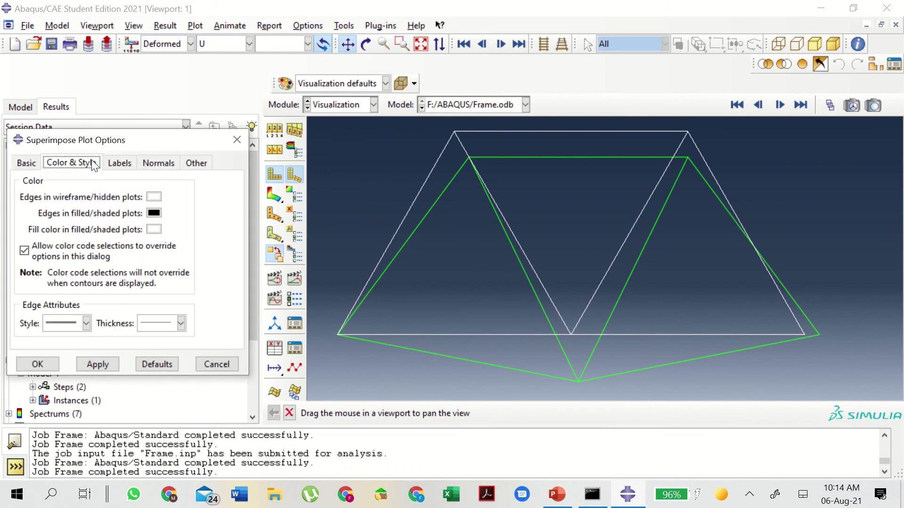
left_click(87, 325)
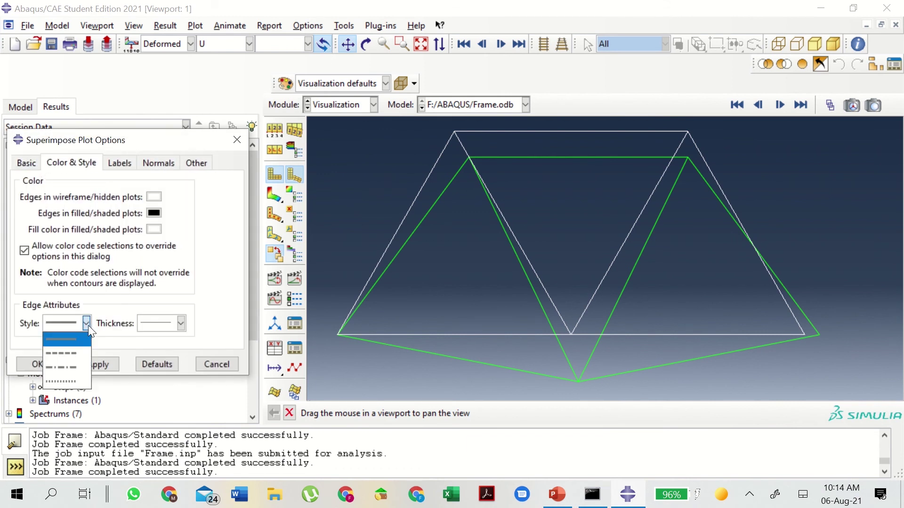
left_click(84, 352)
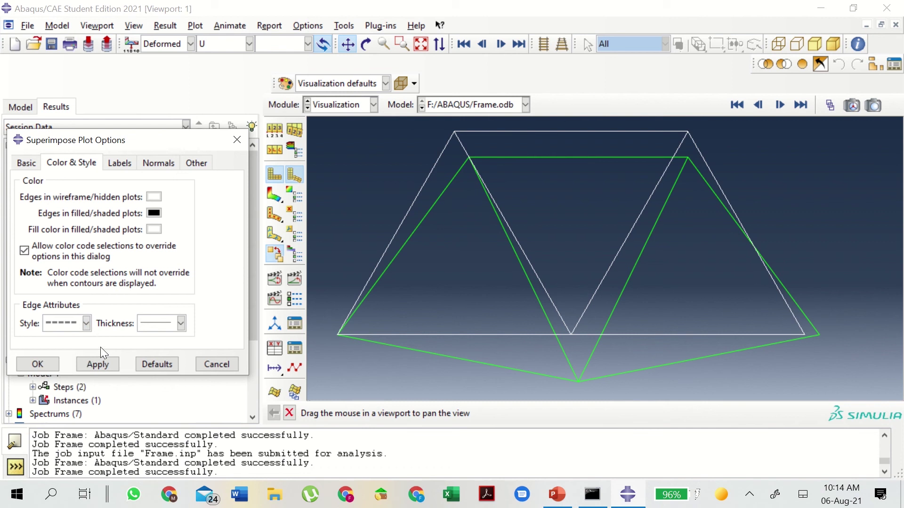
left_click(88, 328)
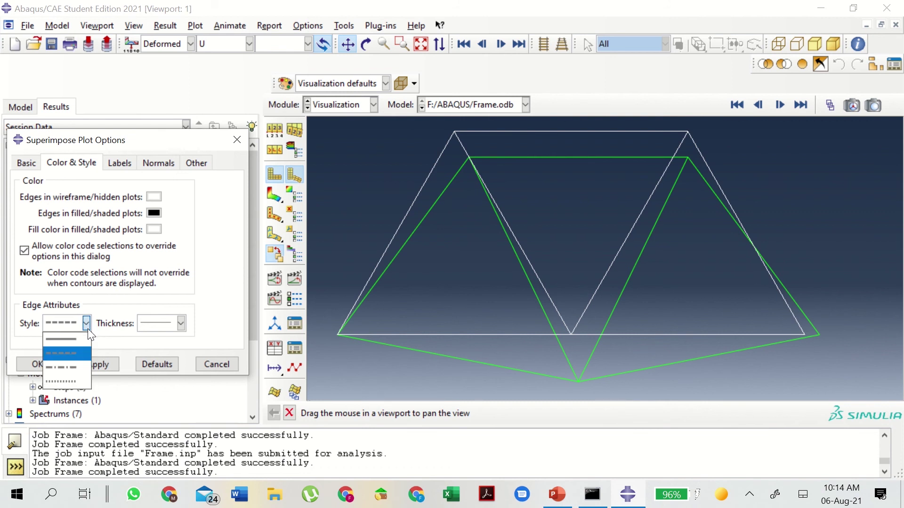
left_click(78, 335)
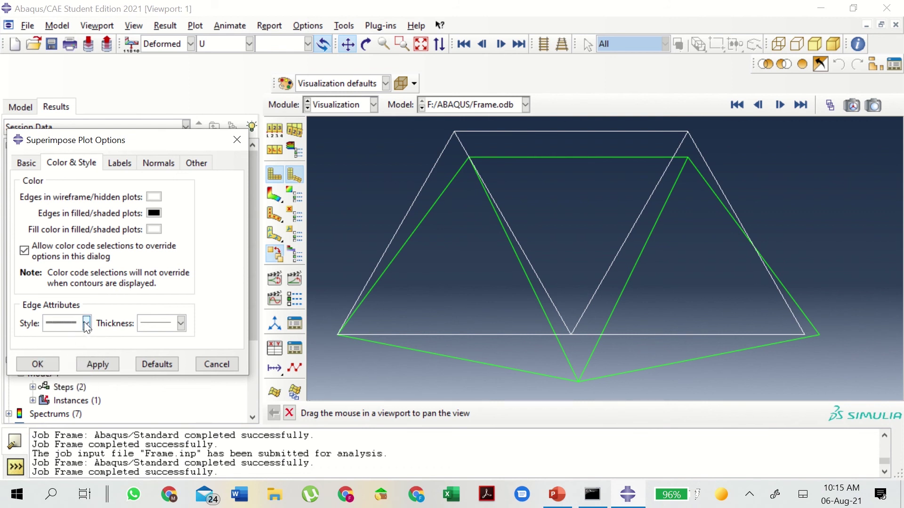
left_click(86, 325)
left_click(77, 352)
left_click(181, 324)
left_click(170, 342)
left_click(181, 324)
left_click(171, 341)
left_click(49, 365)
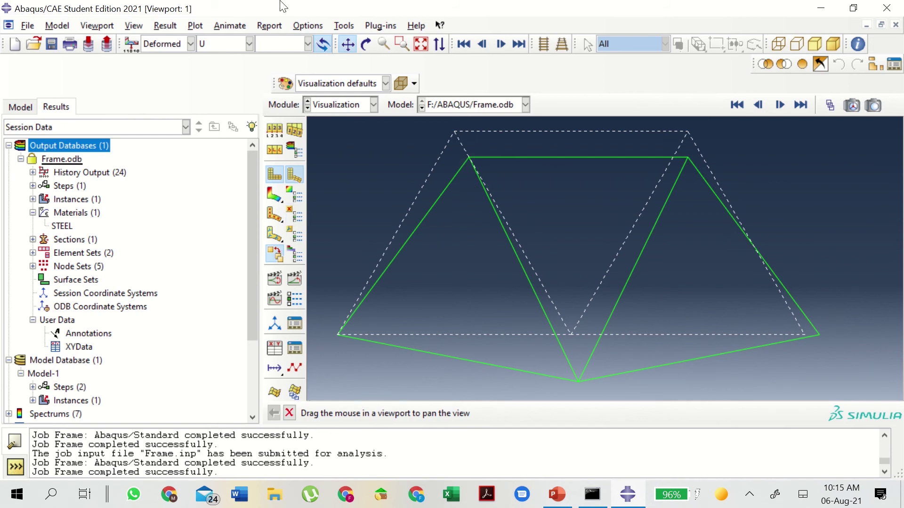
Stop superimposing the plots so only the undeformed frame is shown, and turn on the display of boundary conditions.
mouse_move(309, 13)
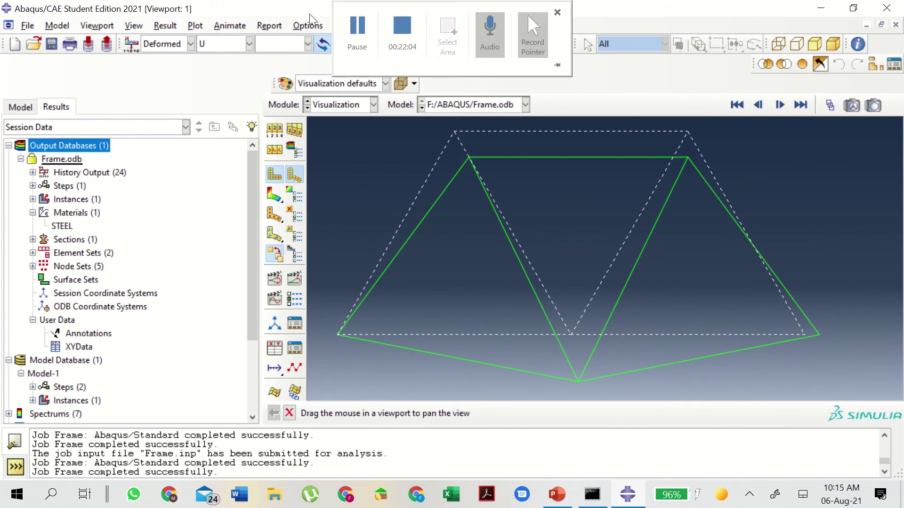
left_click(276, 255)
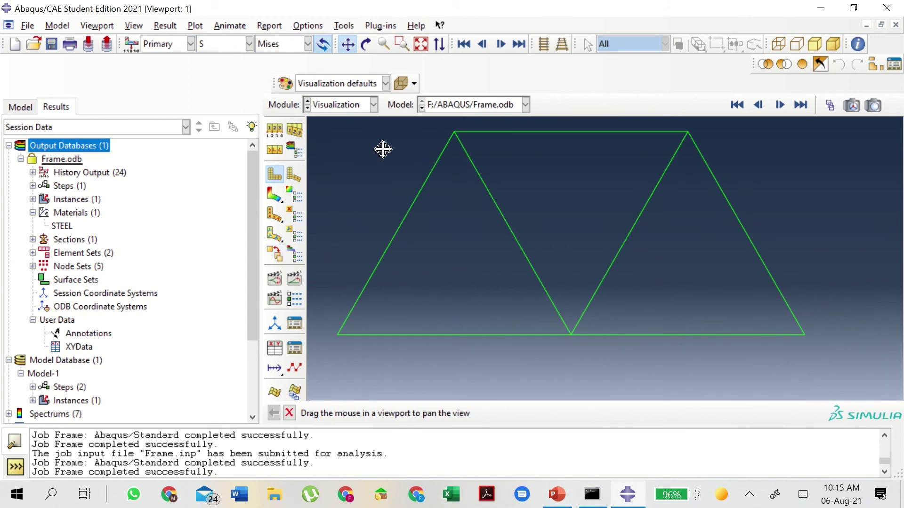
left_click(139, 27)
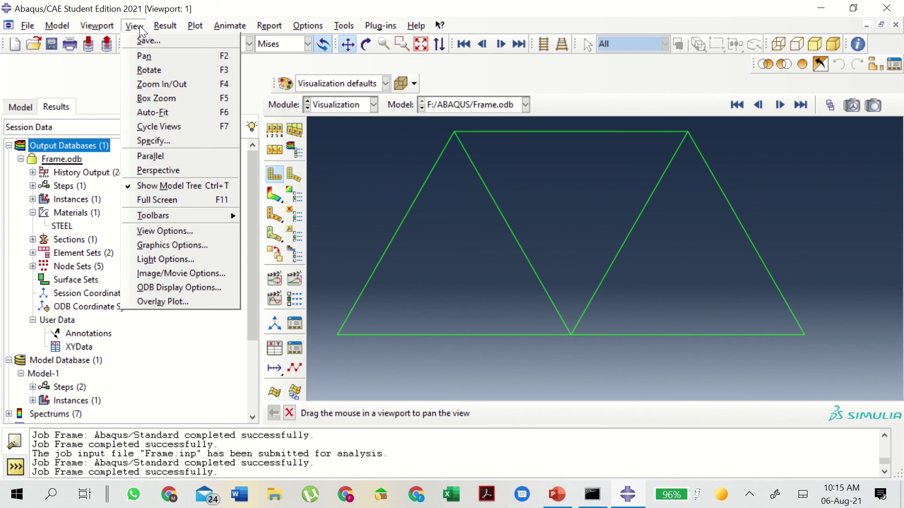
left_click(203, 283)
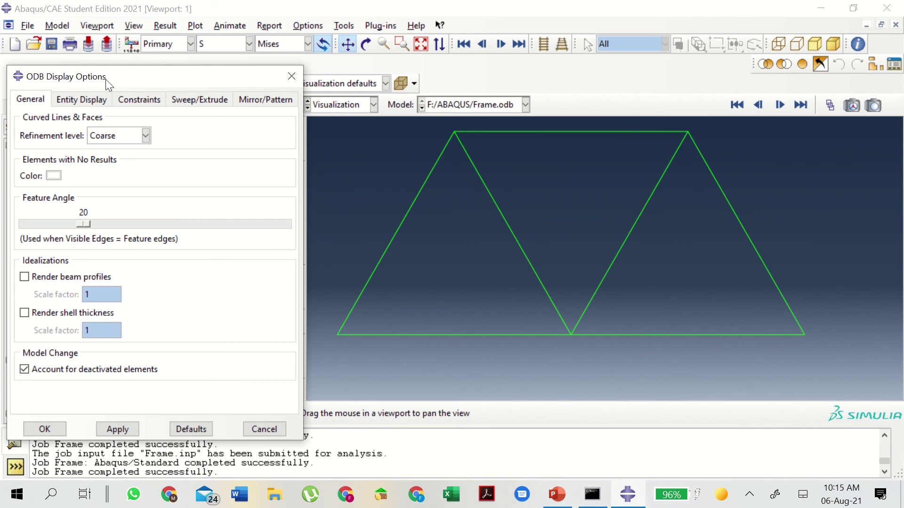
left_click(91, 103)
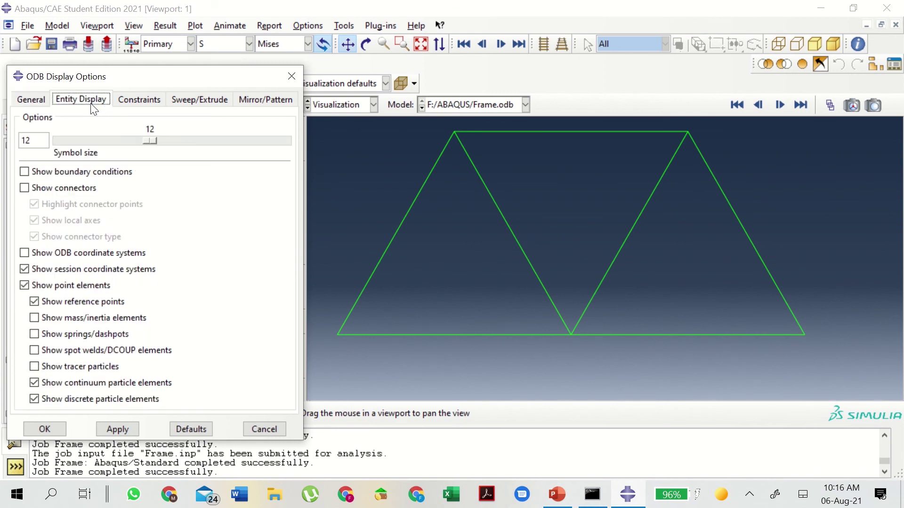
left_click(38, 174)
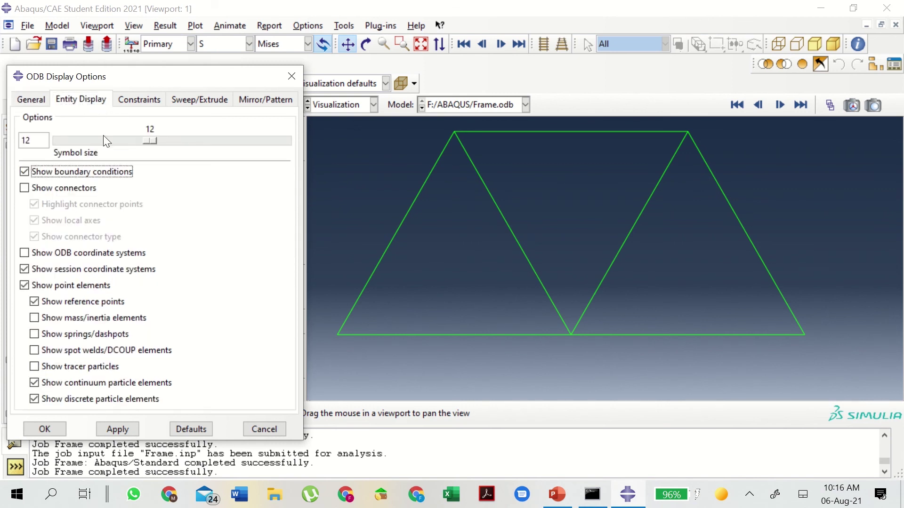
left_click_drag(124, 78, 164, 59)
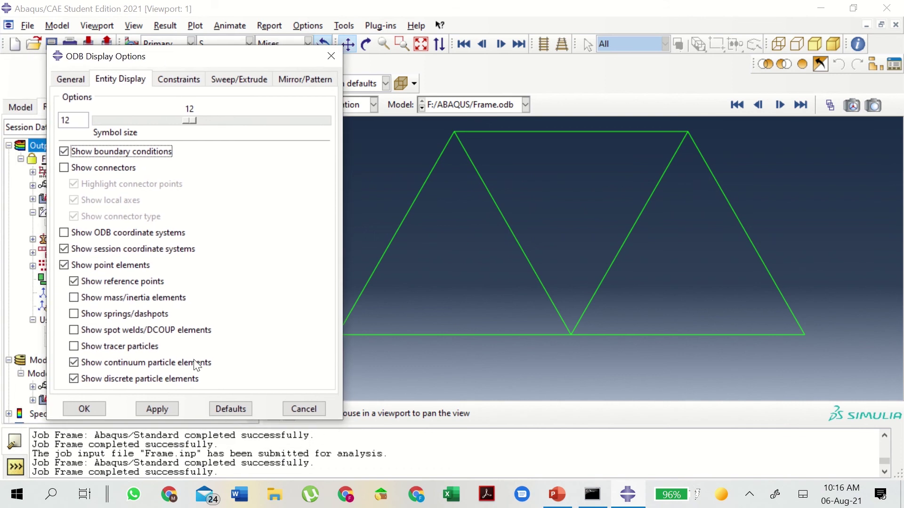
left_click(97, 411)
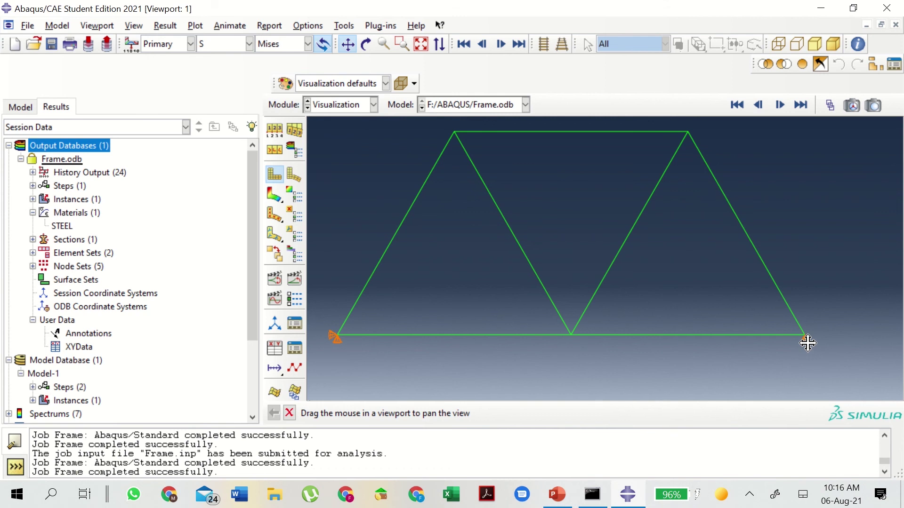
scroll(808, 344, "down", 2)
scroll(807, 344, "up", 4)
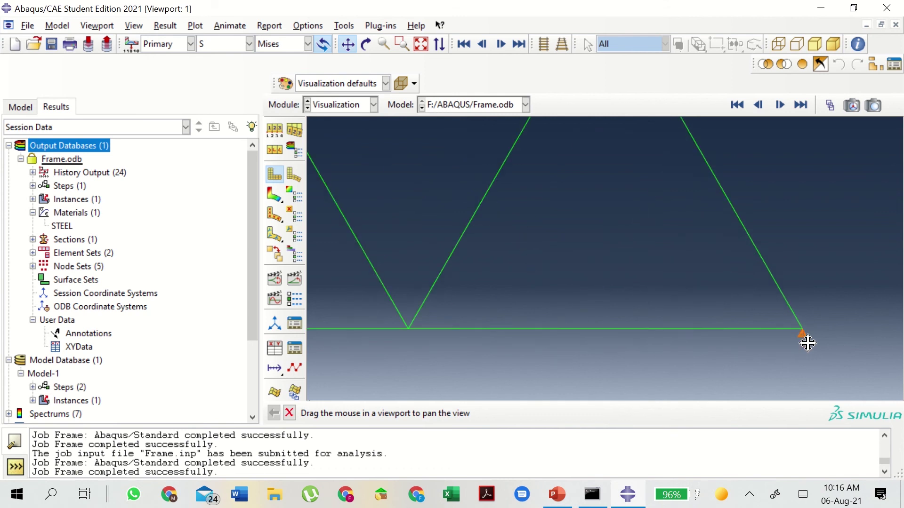
scroll(808, 344, "down", 3)
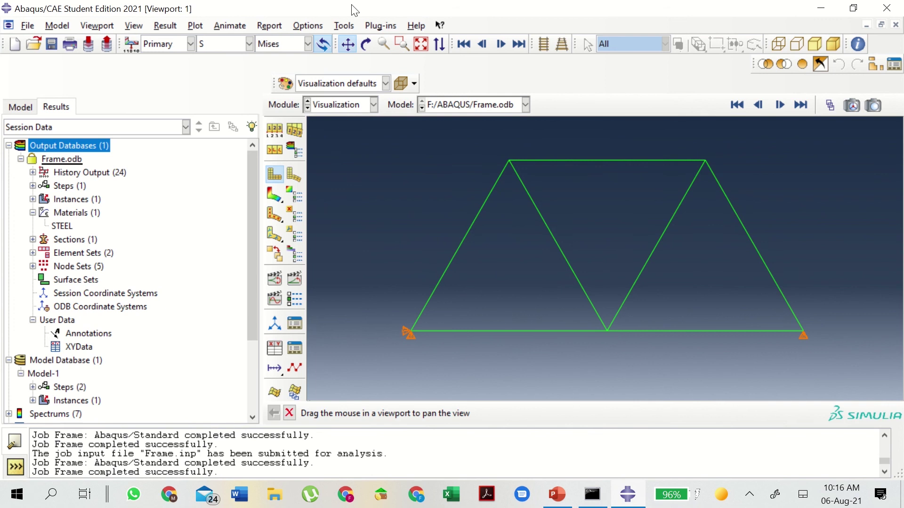
mouse_move(354, 9)
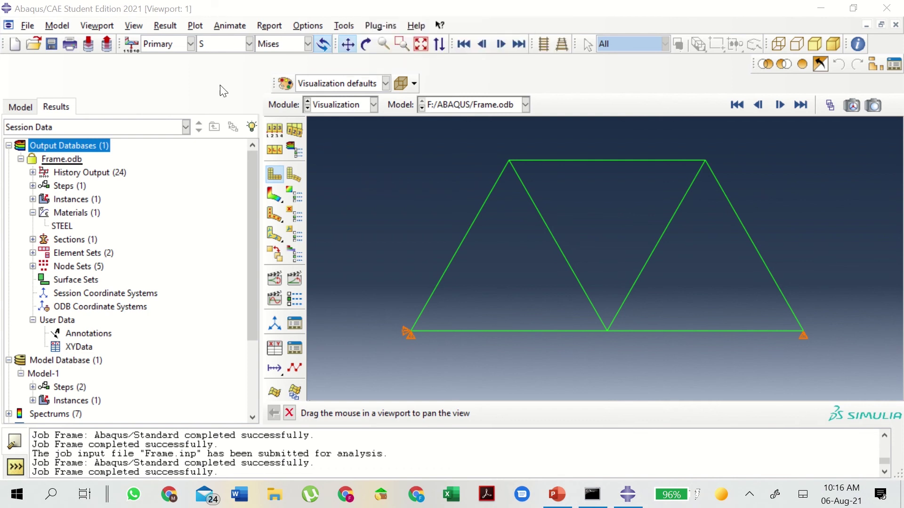
Write a field output report of the S11 stress component at the integration points for the Load step to Frame.rpt.
left_click(163, 26)
mouse_move(195, 28)
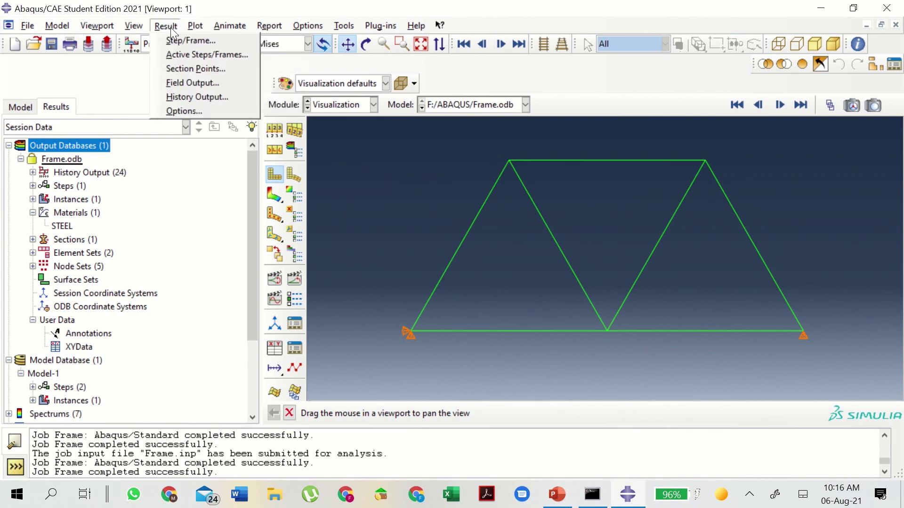
mouse_move(264, 29)
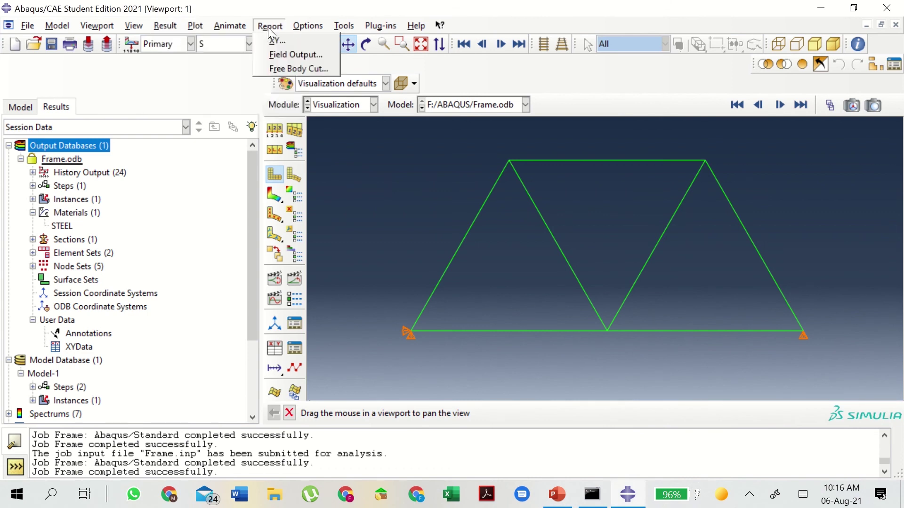
left_click(280, 53)
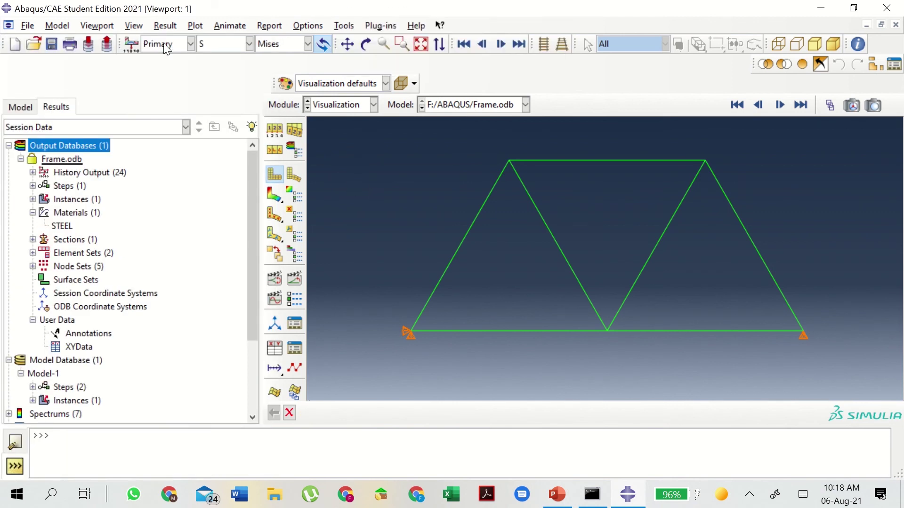
left_click(270, 25)
left_click(281, 55)
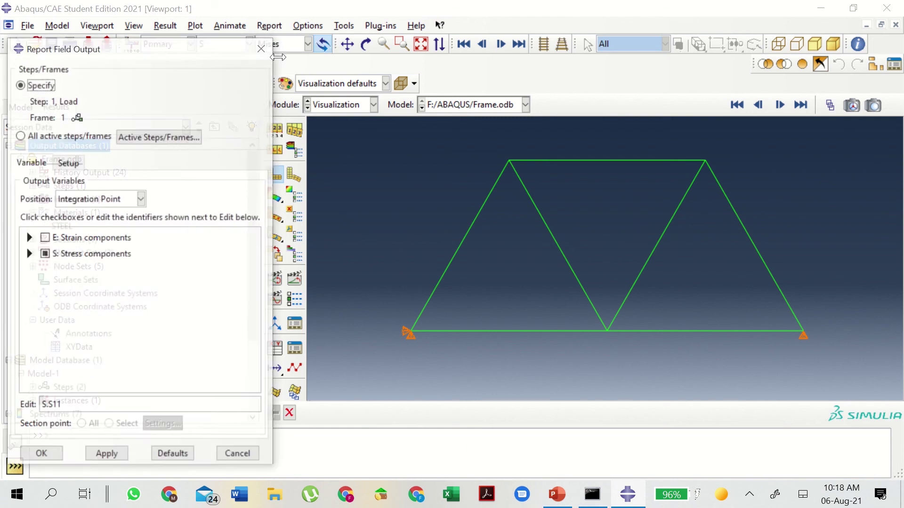
left_click(68, 162)
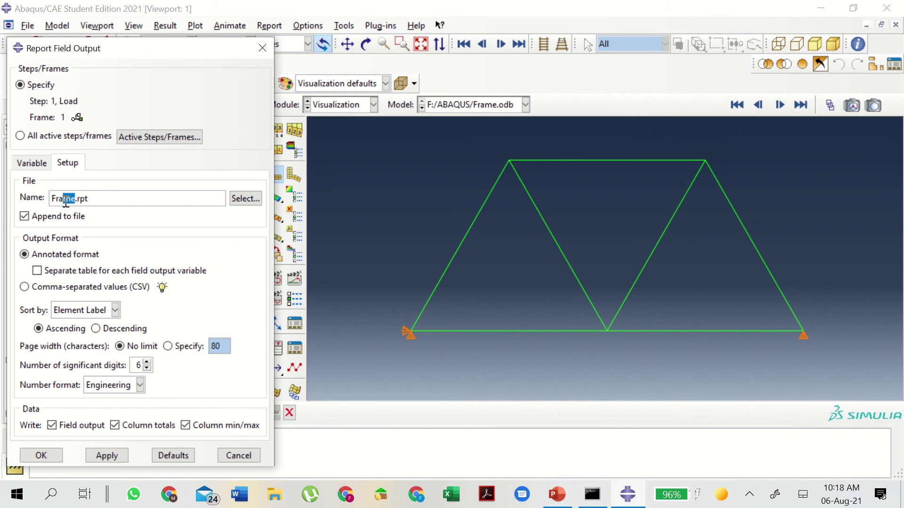
left_click(37, 163)
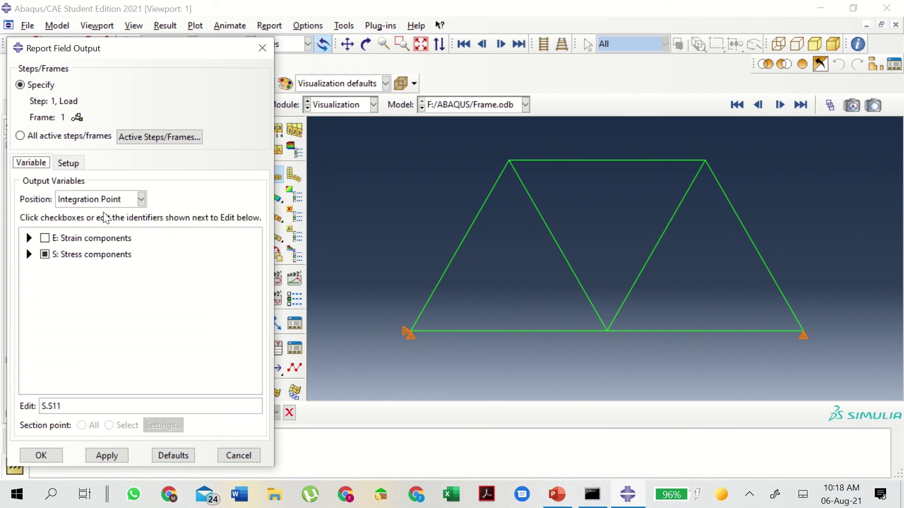
left_click(30, 255)
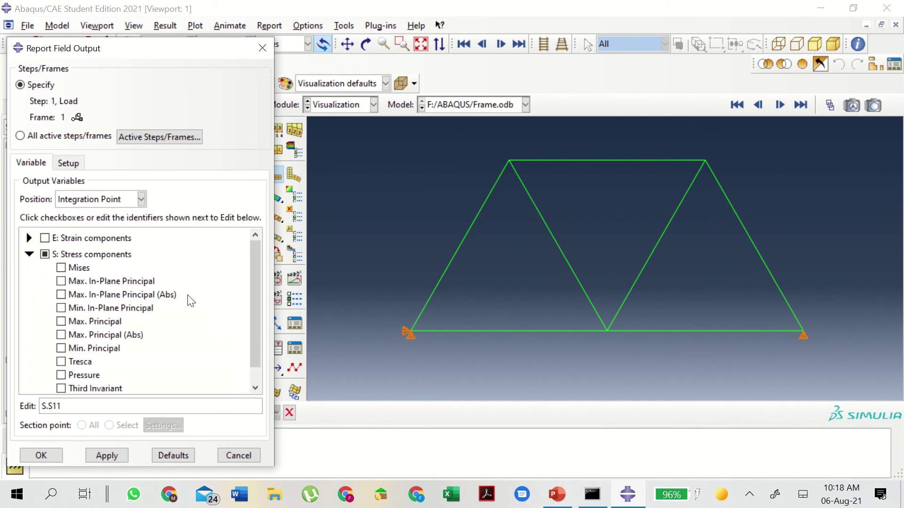
left_click_drag(250, 290, 245, 360)
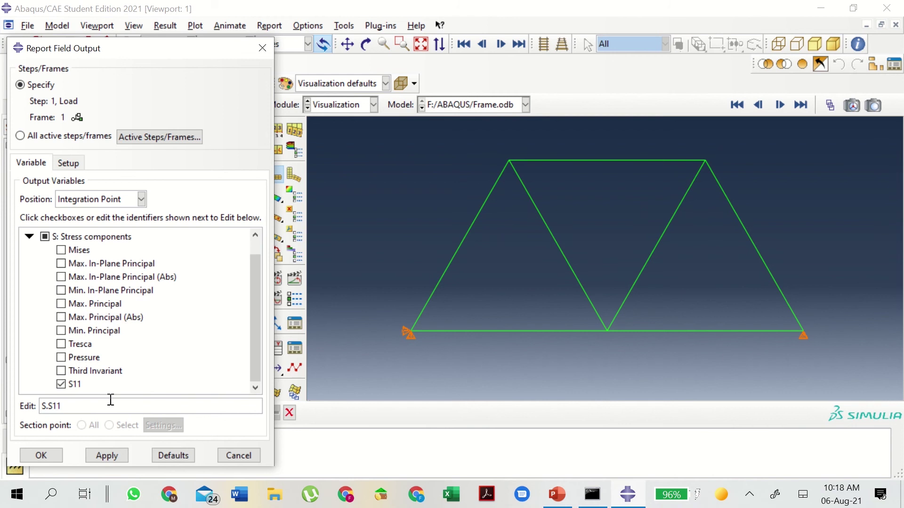
left_click(107, 456)
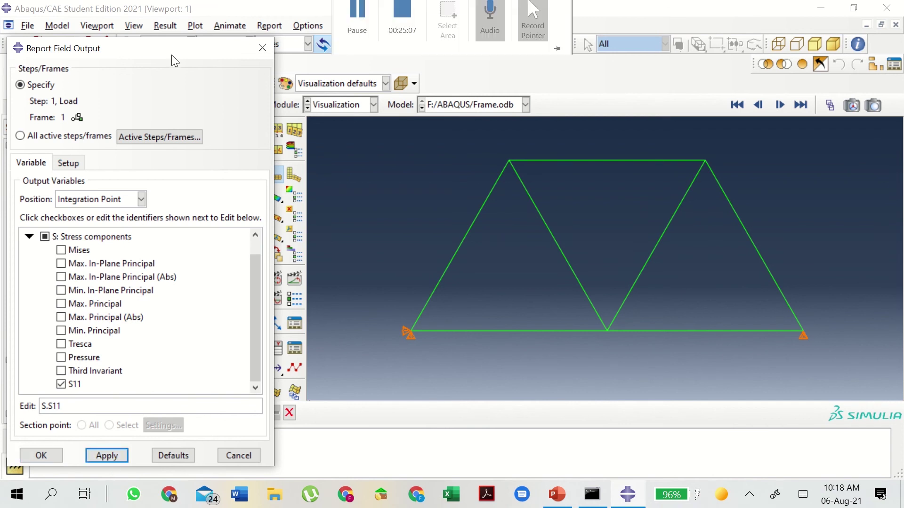
left_click_drag(172, 55, 289, 31)
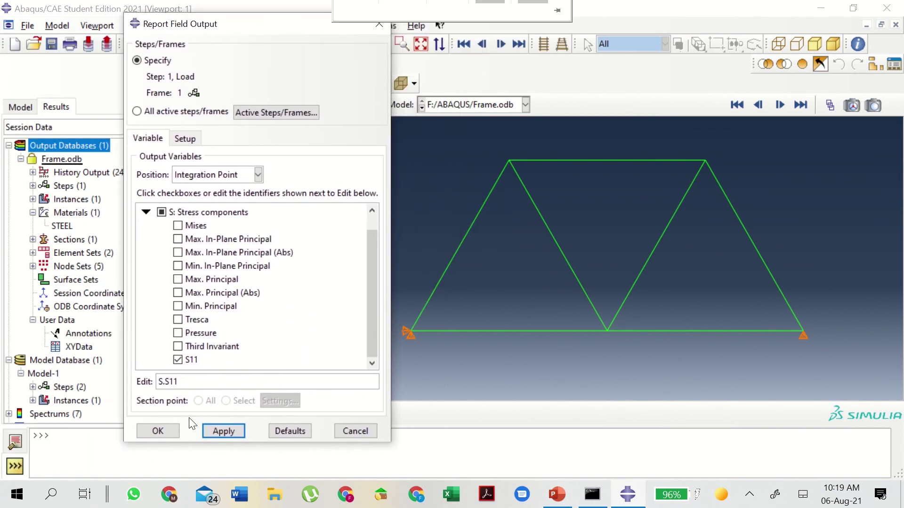
left_click(158, 432)
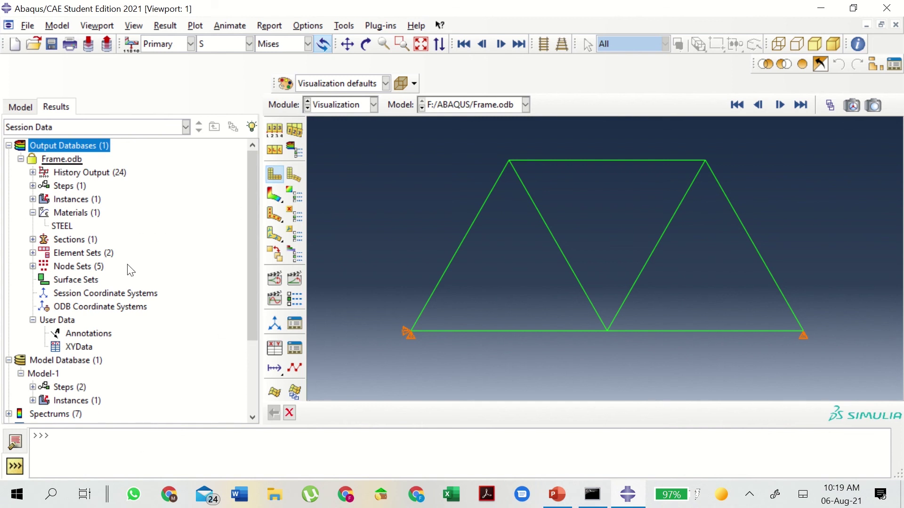
Open the field output report settings and examine the available strain and stress components and the output position choices.
mouse_move(366, 4)
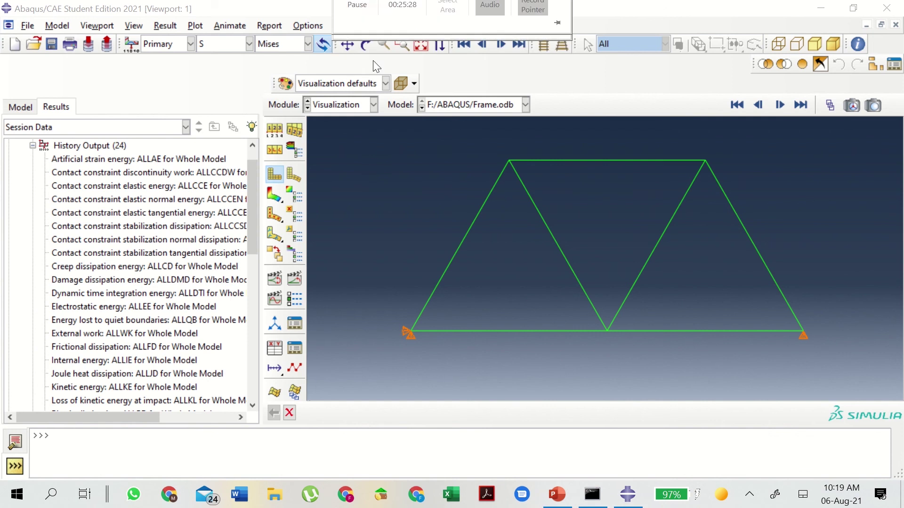
left_click(269, 25)
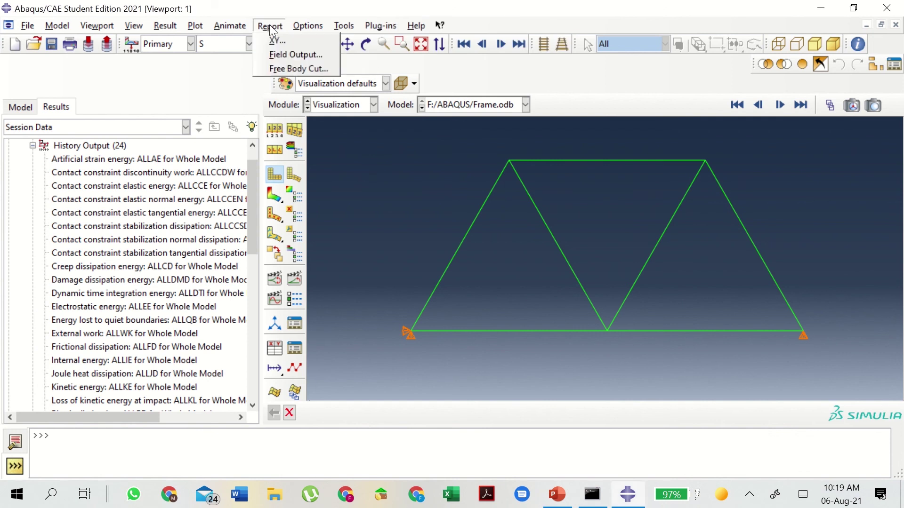
left_click(281, 53)
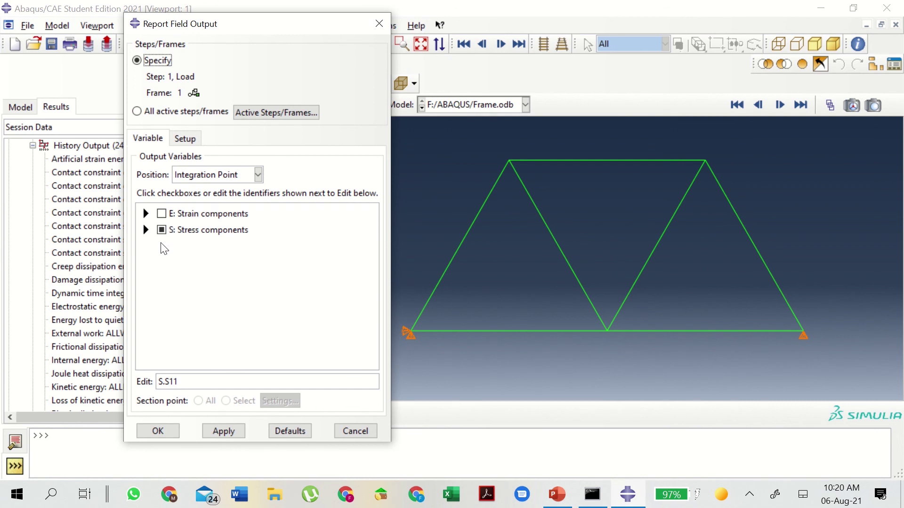
left_click(146, 231)
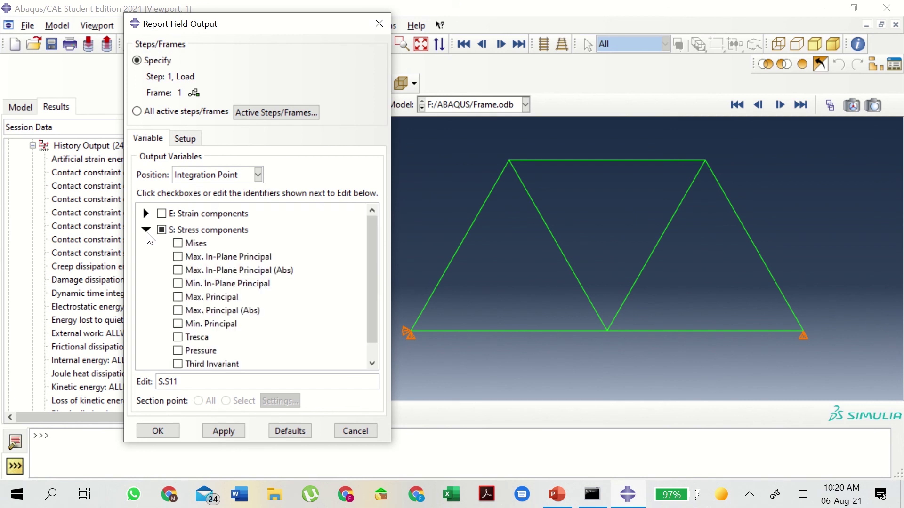
left_click(147, 231)
left_click(146, 214)
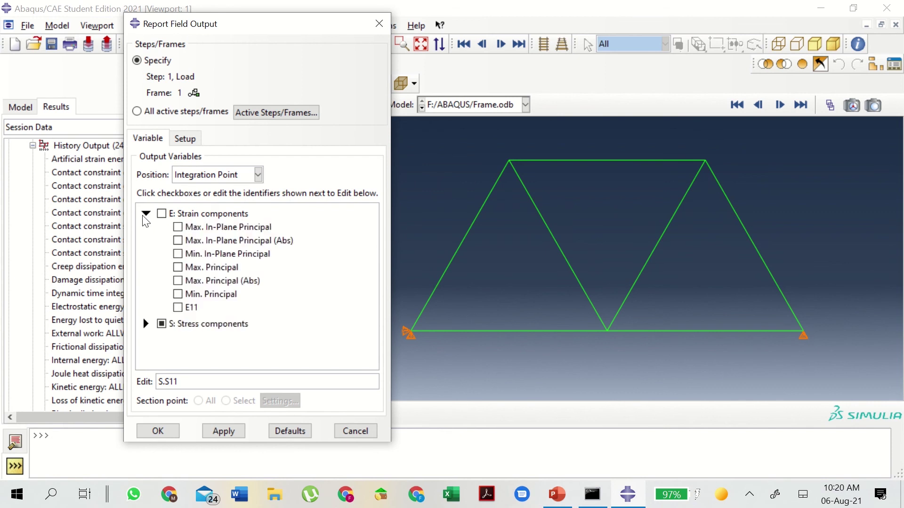
left_click(145, 214)
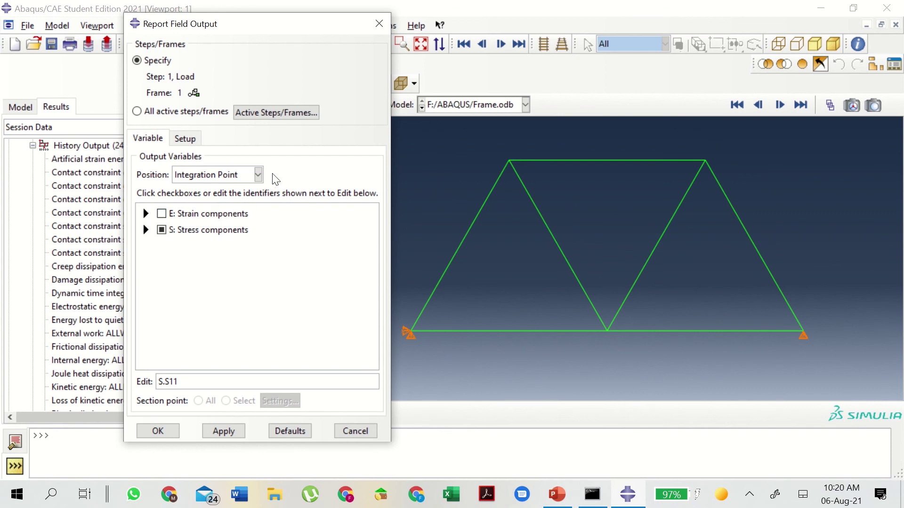
left_click(259, 175)
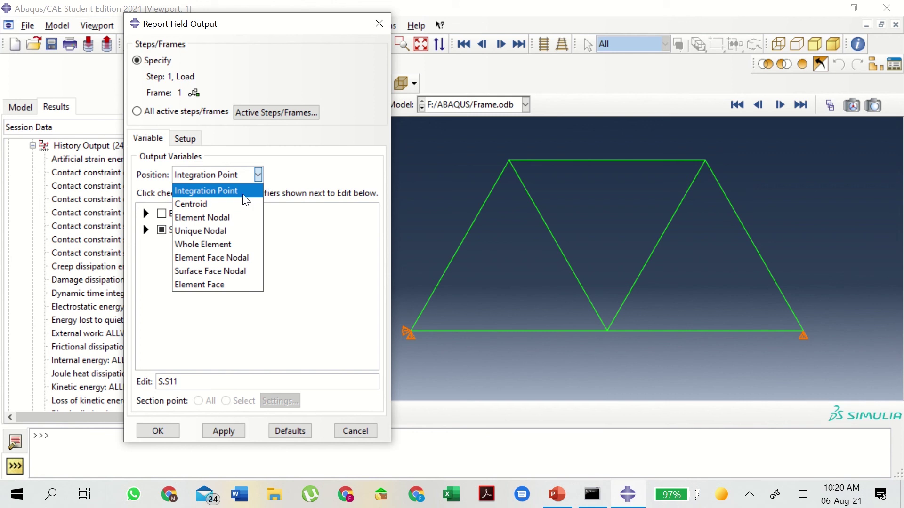
left_click(307, 228)
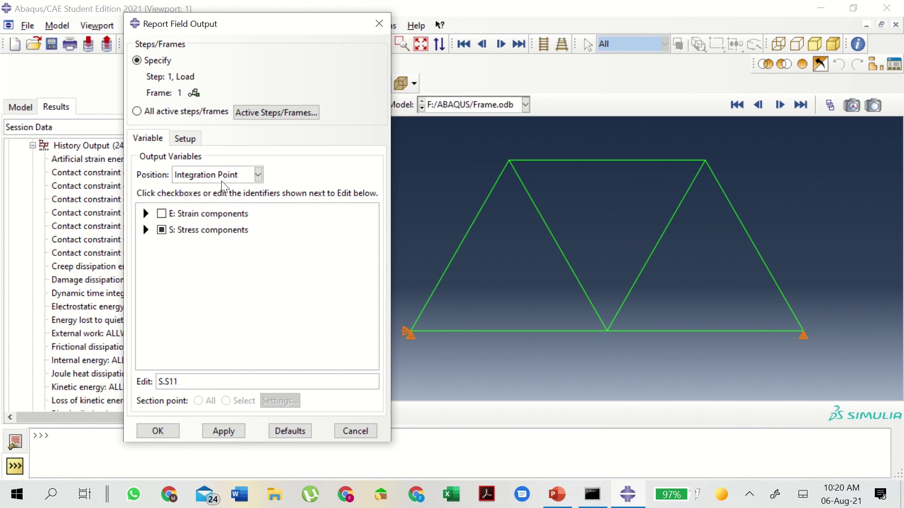
Examine the selected stress component and the file and format setup of the field output report, and close it without writing.
left_click(147, 214)
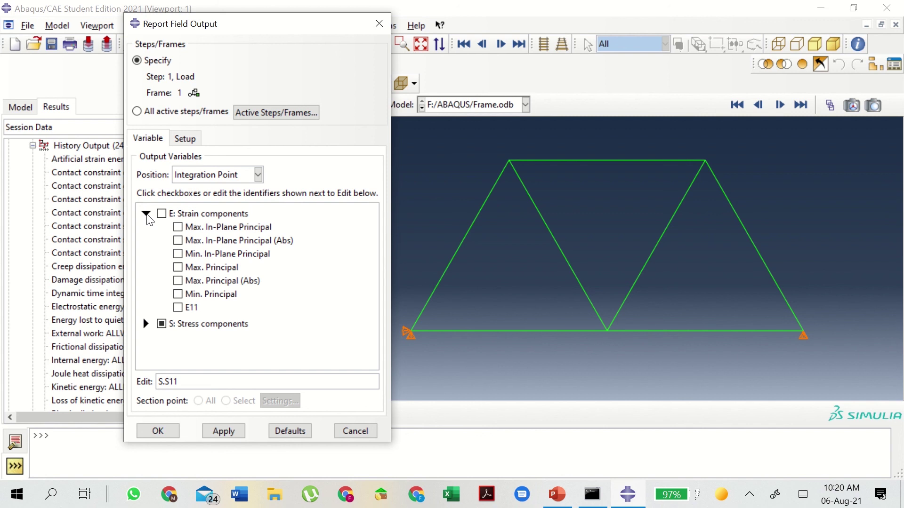
left_click(147, 215)
left_click(147, 231)
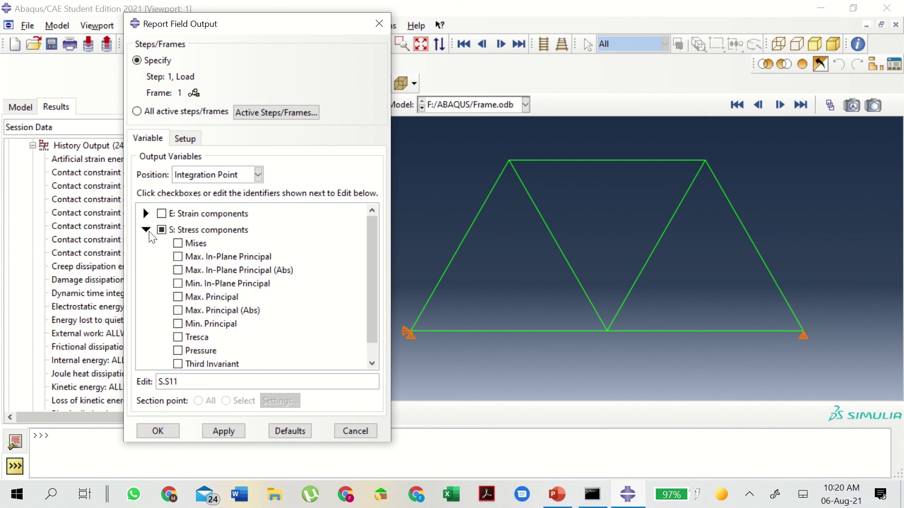
scroll(299, 301, "down", 1)
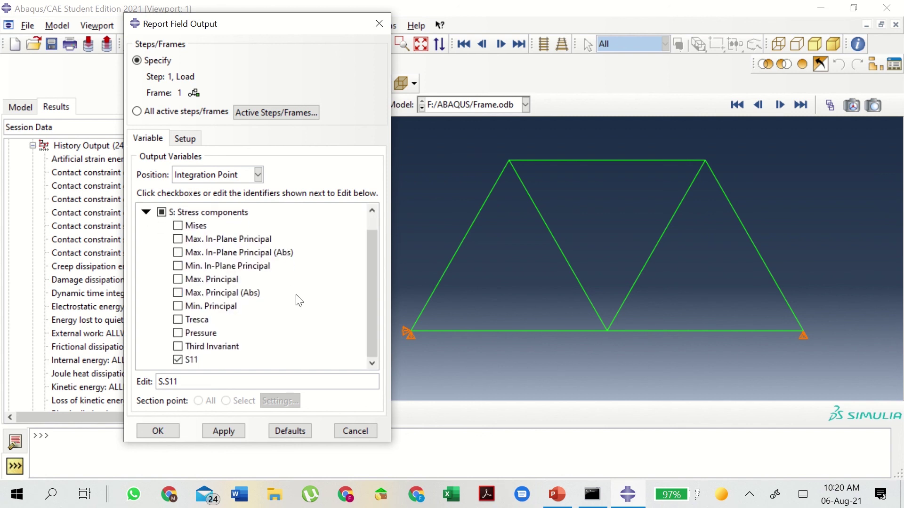
scroll(300, 300, "up", 1)
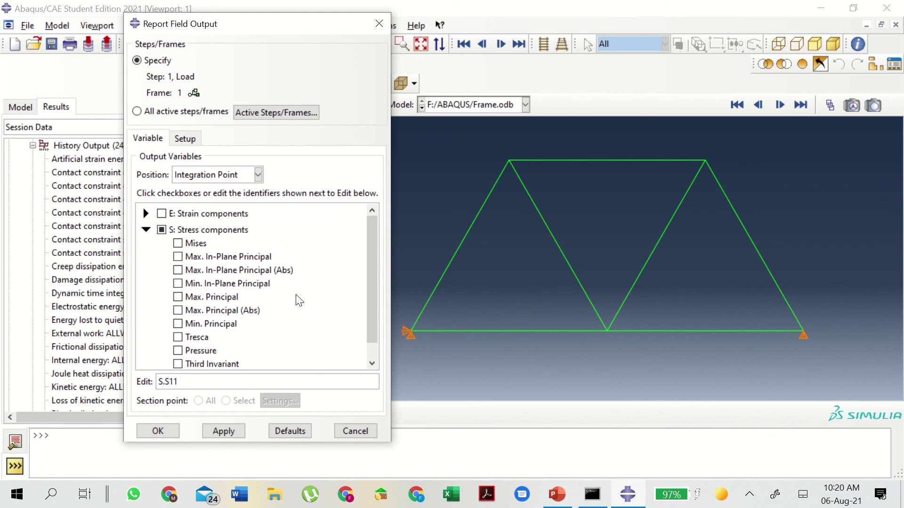
left_click(187, 141)
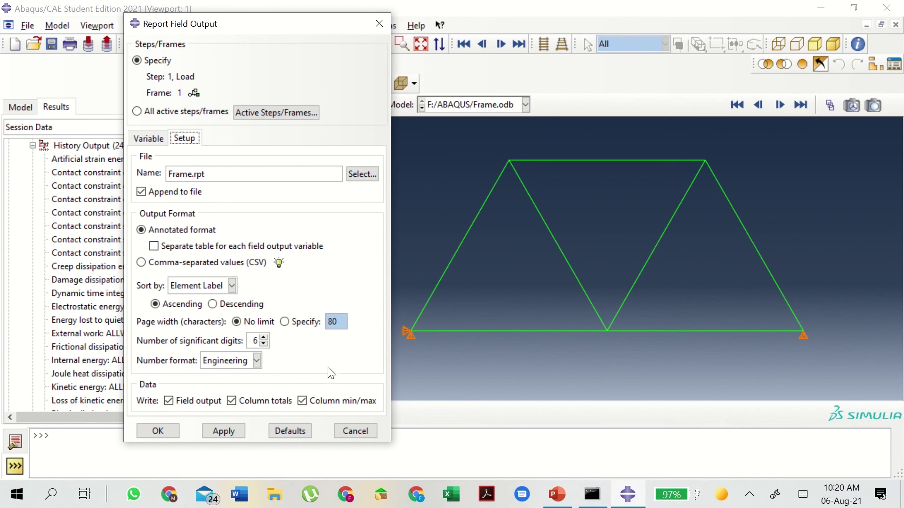
mouse_move(338, 10)
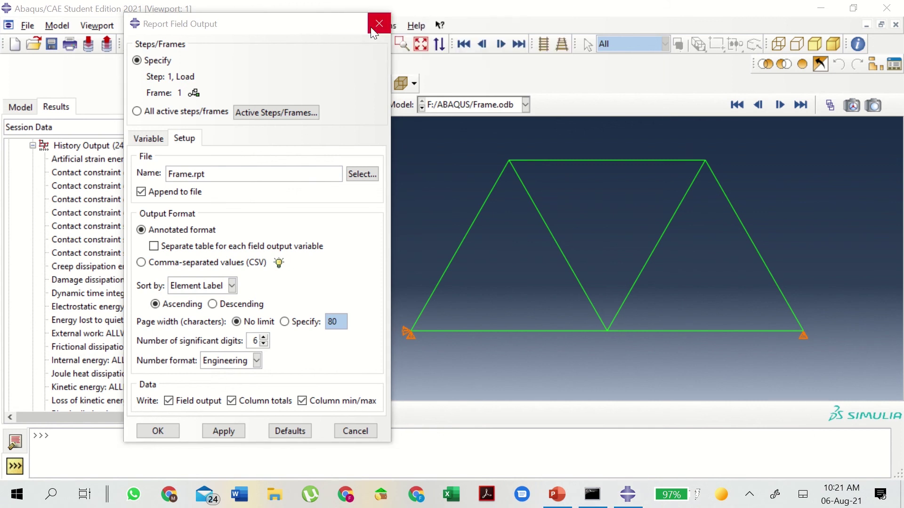
left_click(371, 29)
Start a new field output report with the output position set to Unique Nodal and check its stress components.
left_click(263, 28)
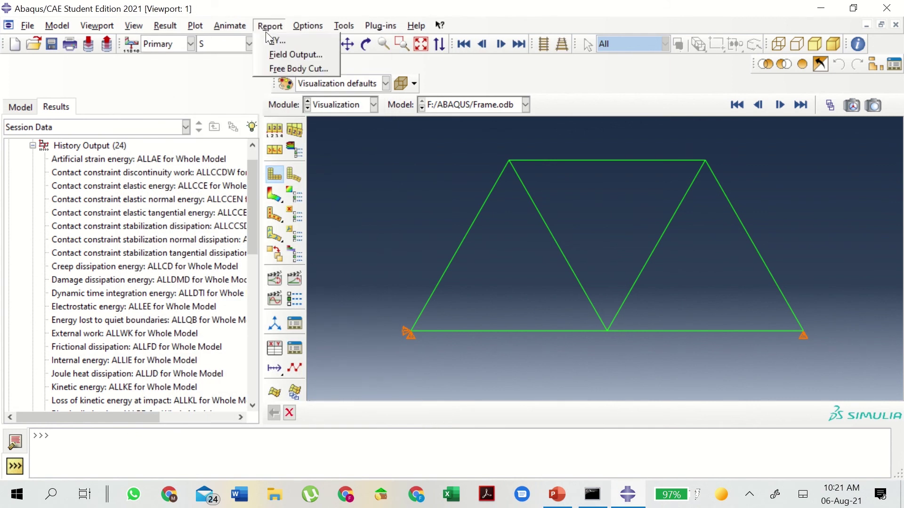
left_click(273, 49)
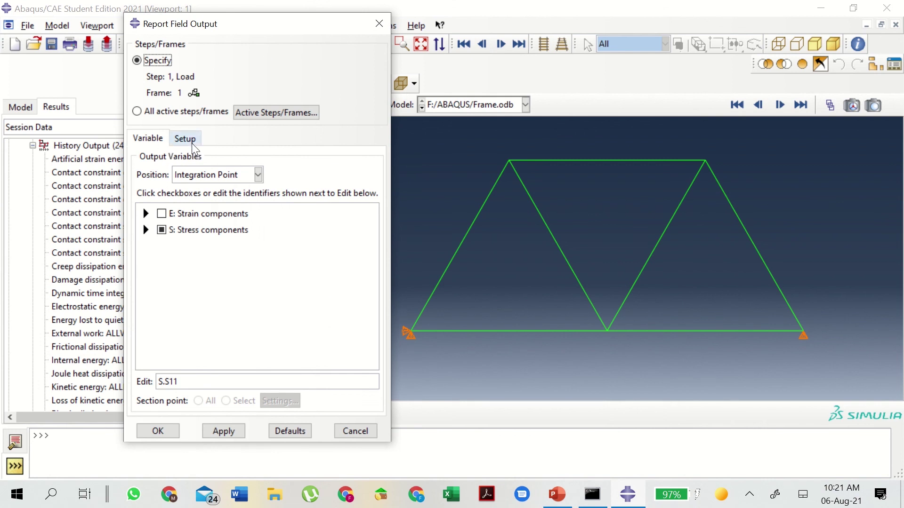
left_click(259, 175)
left_click(240, 231)
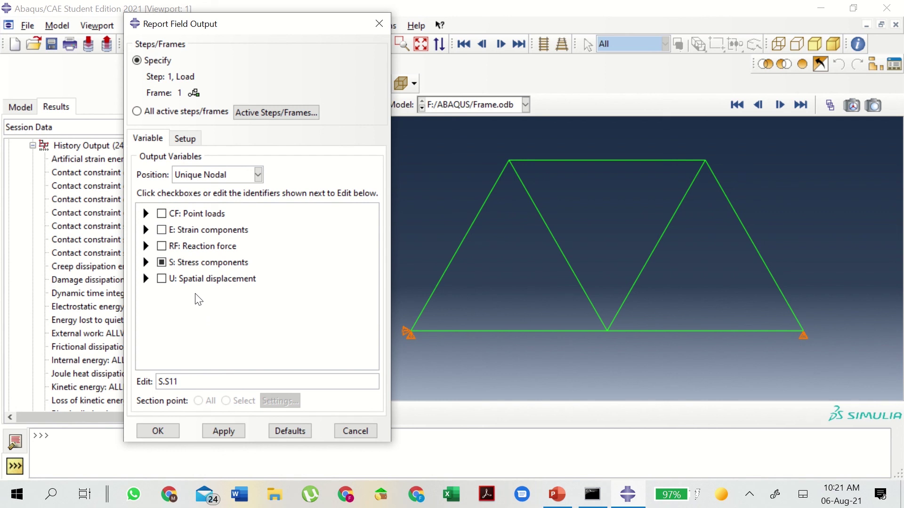
left_click(146, 263)
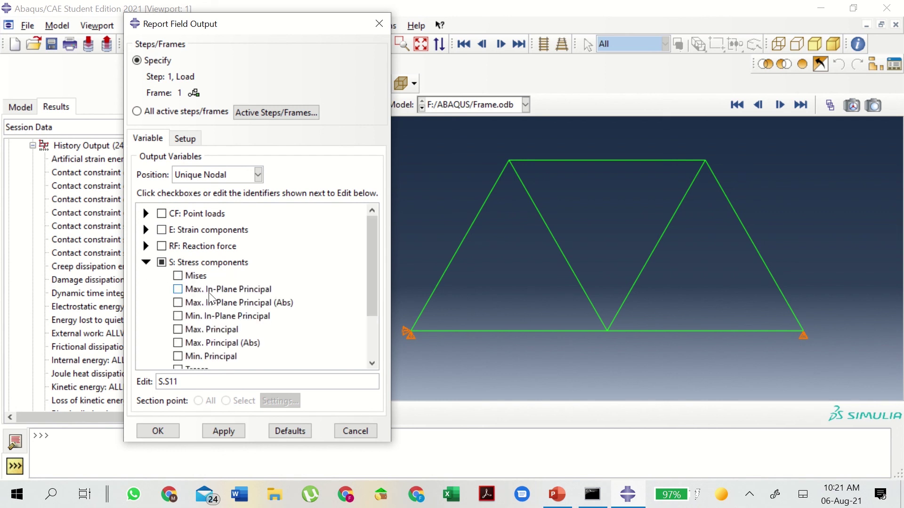
left_click_drag(370, 245, 361, 335)
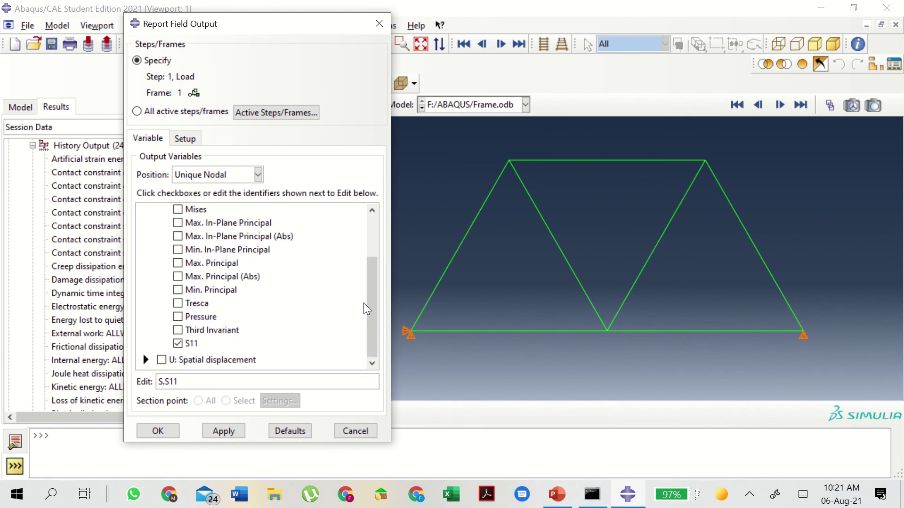
left_click_drag(363, 303, 367, 257)
left_click(146, 261)
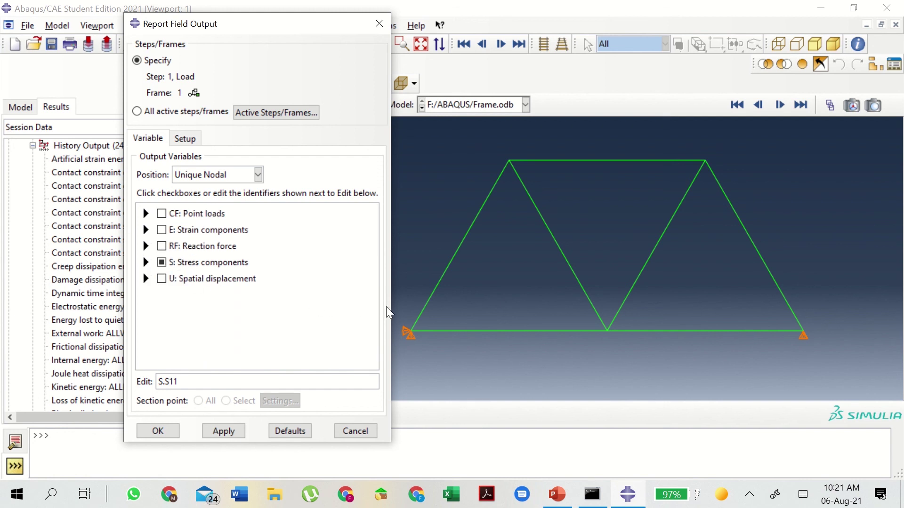
Select only spatial displacements U1 and U2, clearing the stress components, and write the nodal report before closing the report settings.
left_click(146, 278)
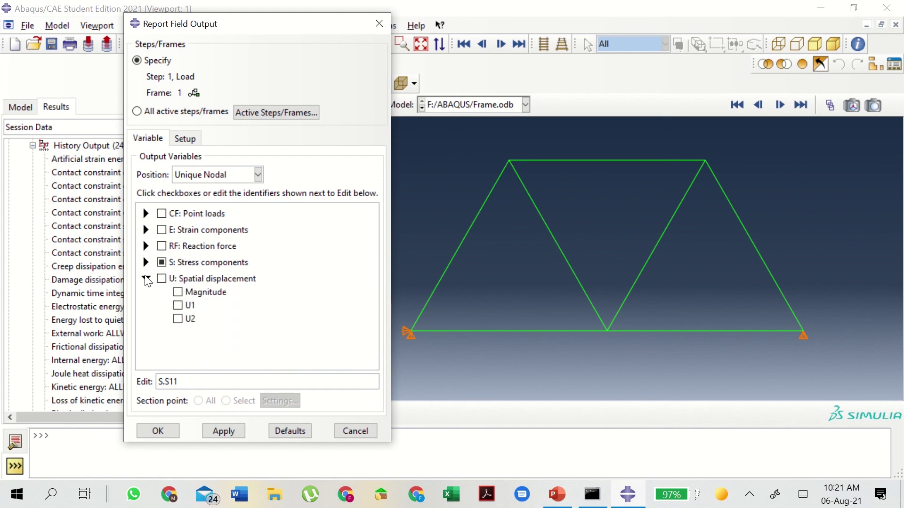
left_click(178, 306)
left_click(177, 319)
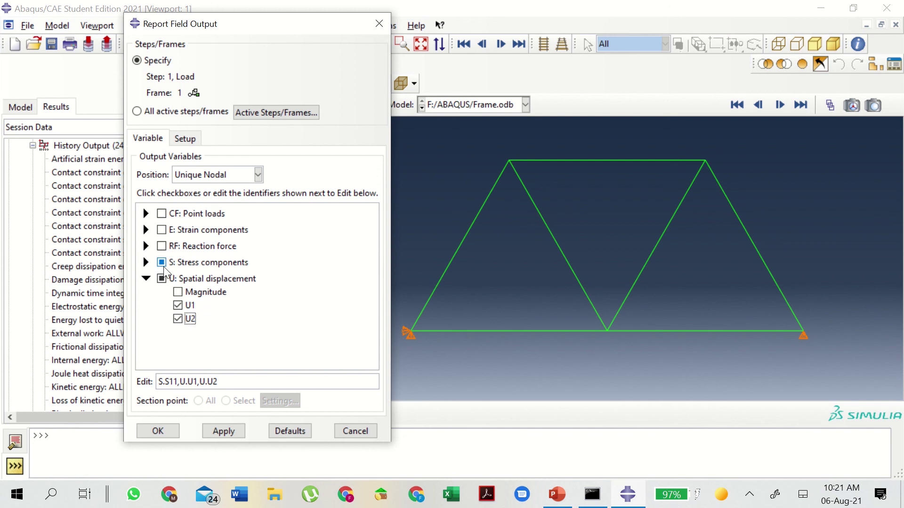
left_click(162, 263)
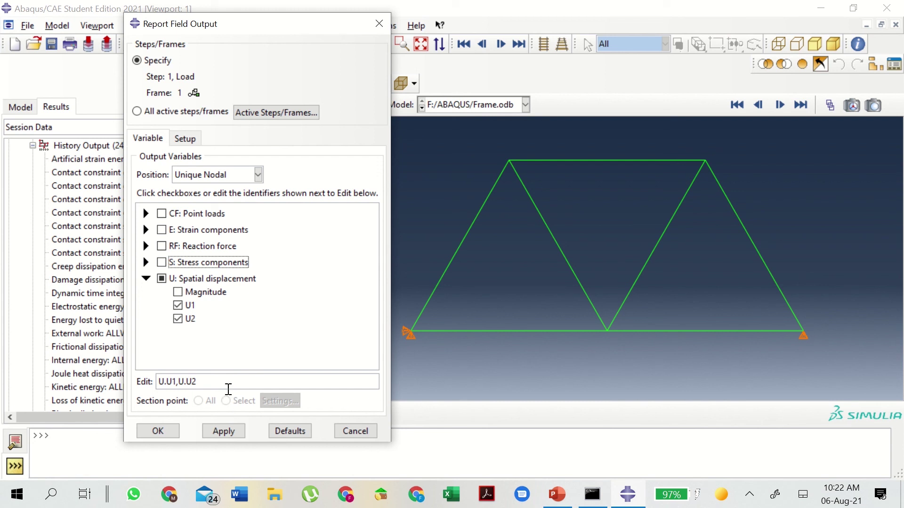
left_click(232, 431)
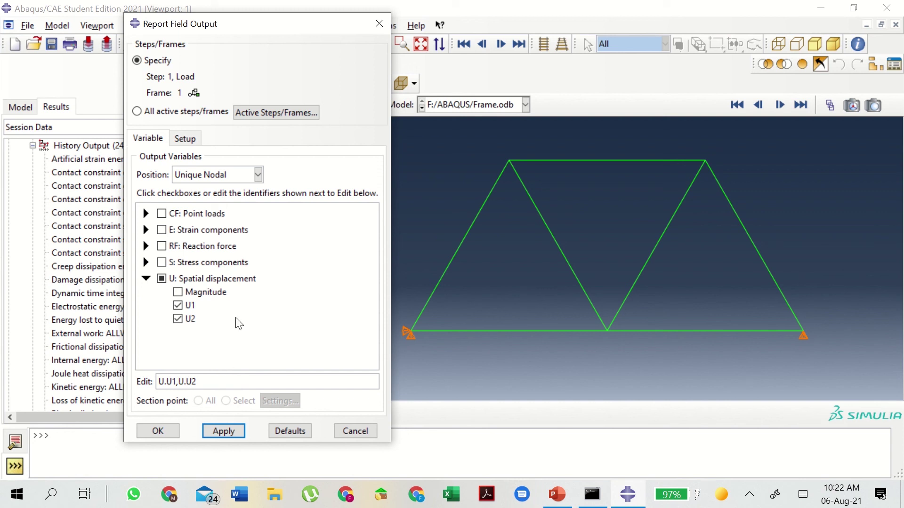
left_click(358, 24)
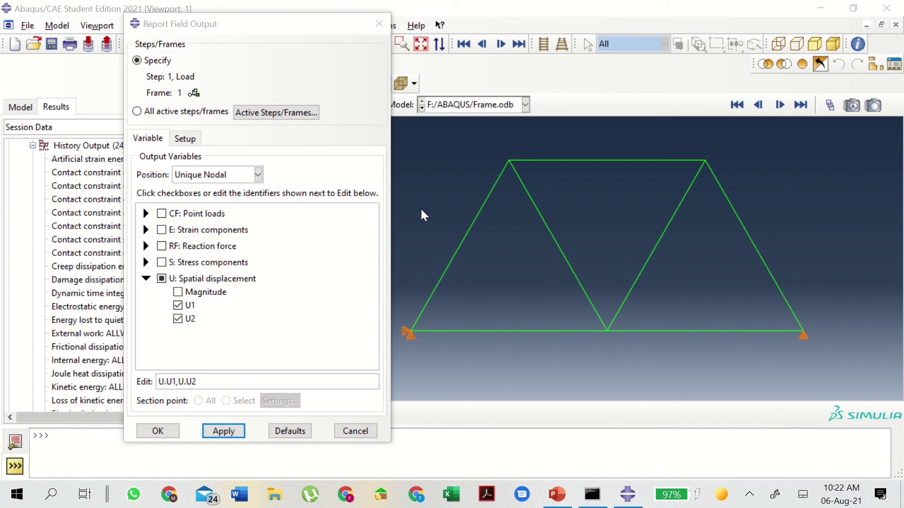
left_click(237, 435)
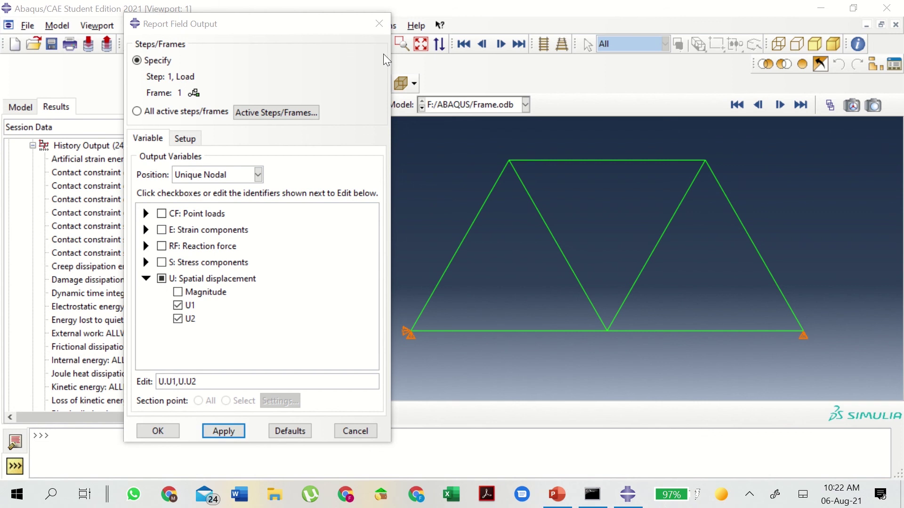
left_click(386, 22)
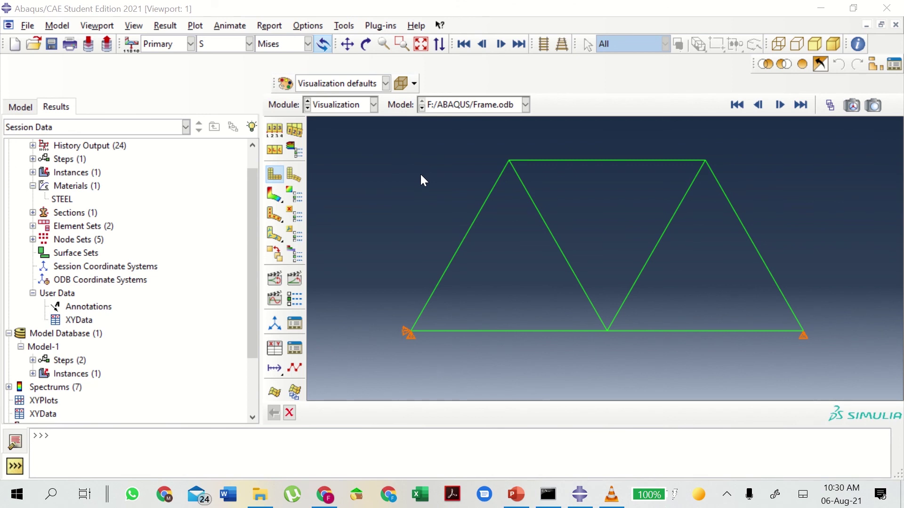
Write a field output report of stress component S11 at the integration points to the file Frame.rpt.
left_click(264, 27)
left_click(269, 50)
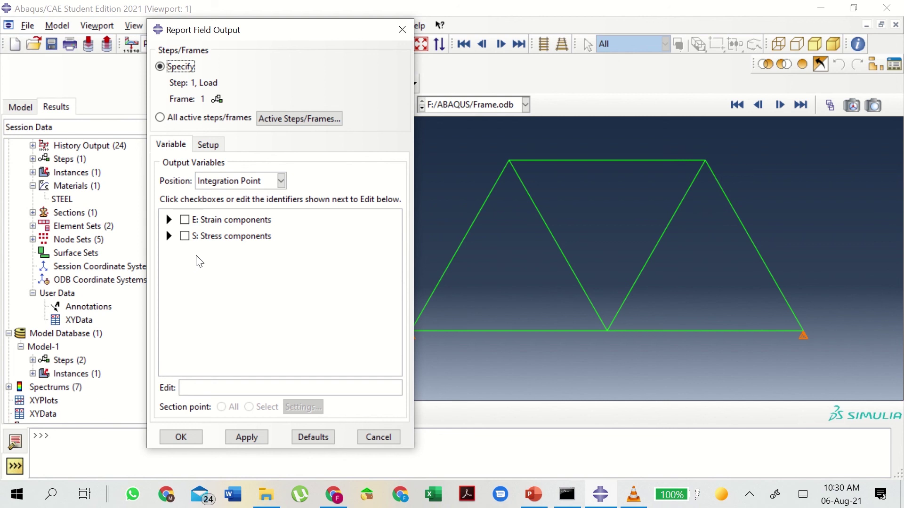
left_click(169, 236)
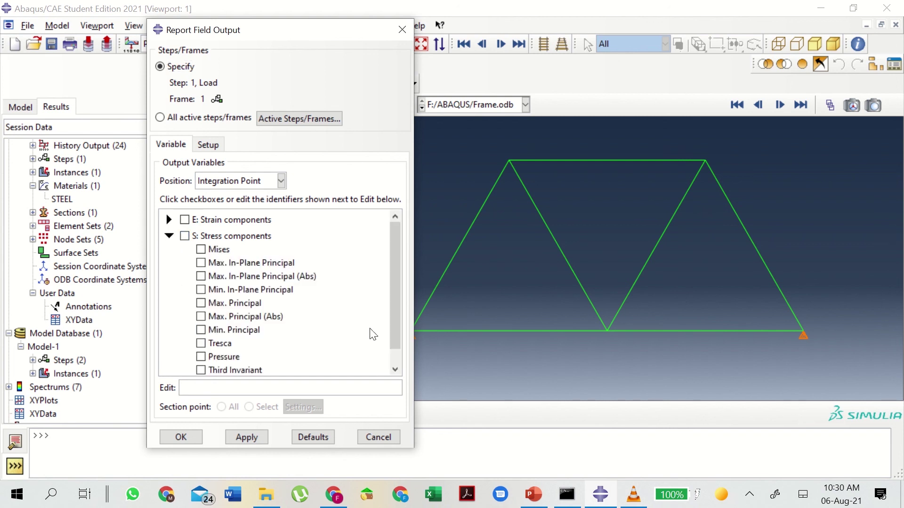
scroll(393, 289, "down", 1)
left_click(201, 366)
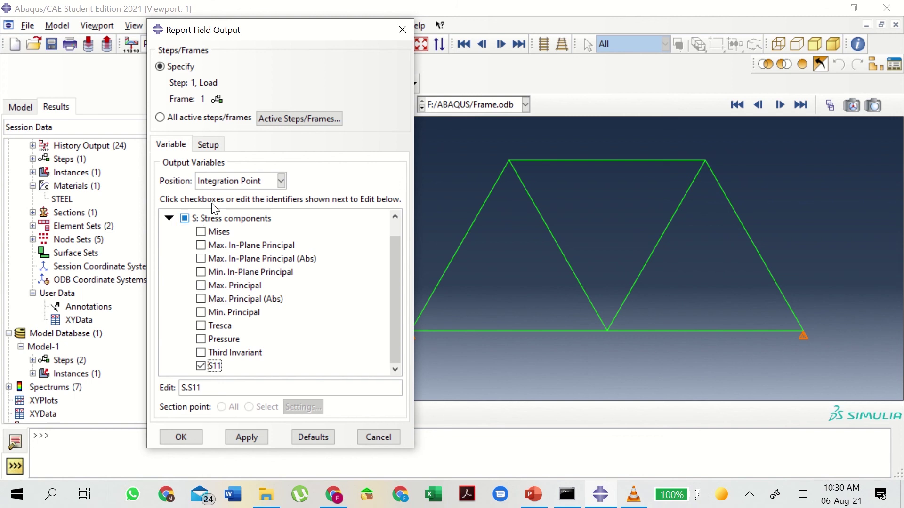
left_click(217, 146)
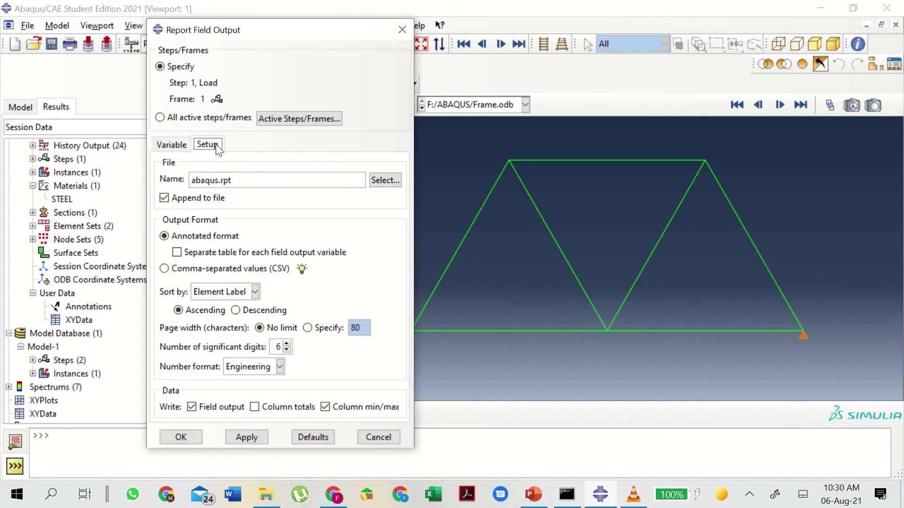
left_click(218, 180)
left_click_drag(219, 181, 188, 184)
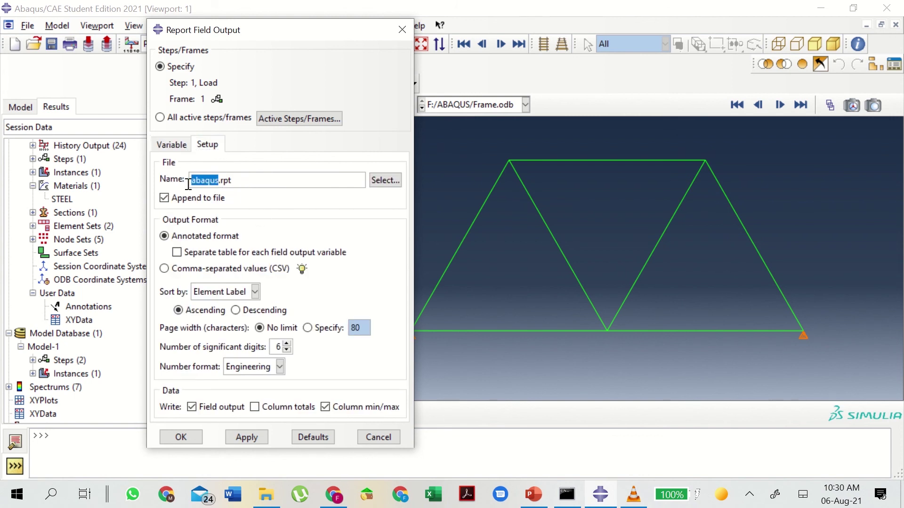
type("Frame")
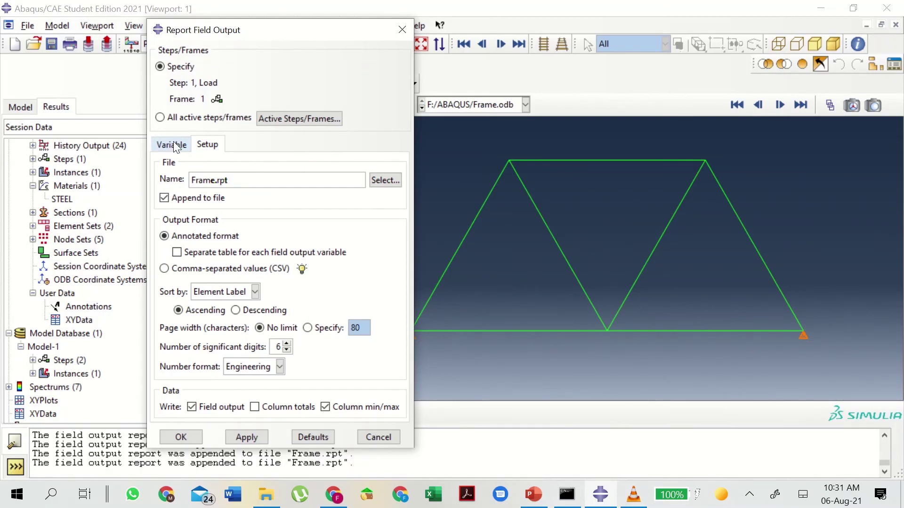
Write a unique nodal field output report of spatial displacements U1 and U2 to Frame.rpt, with the stress components cleared.
left_click(173, 144)
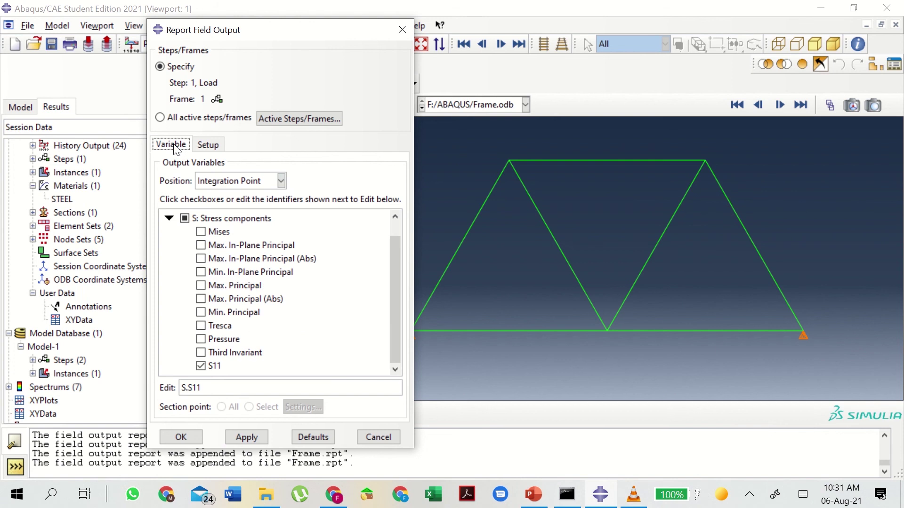
left_click(281, 180)
left_click(235, 236)
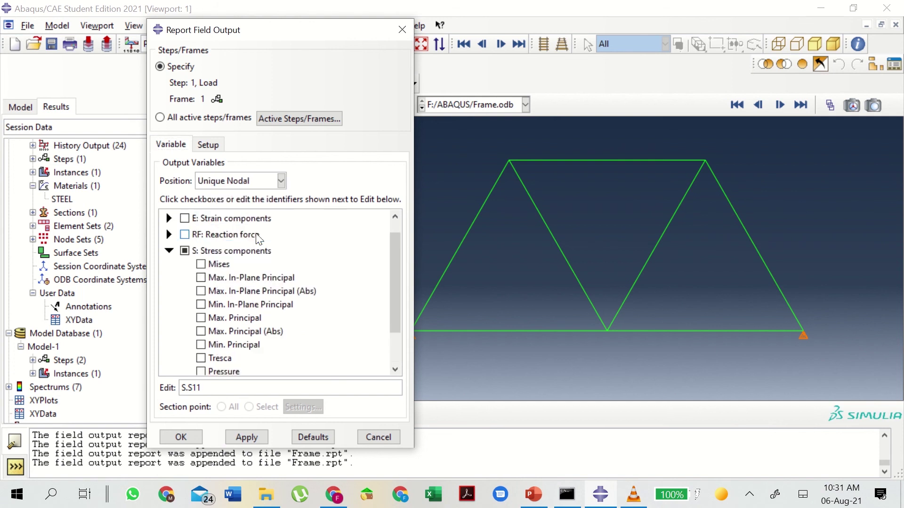
left_click(184, 252)
left_click(170, 251)
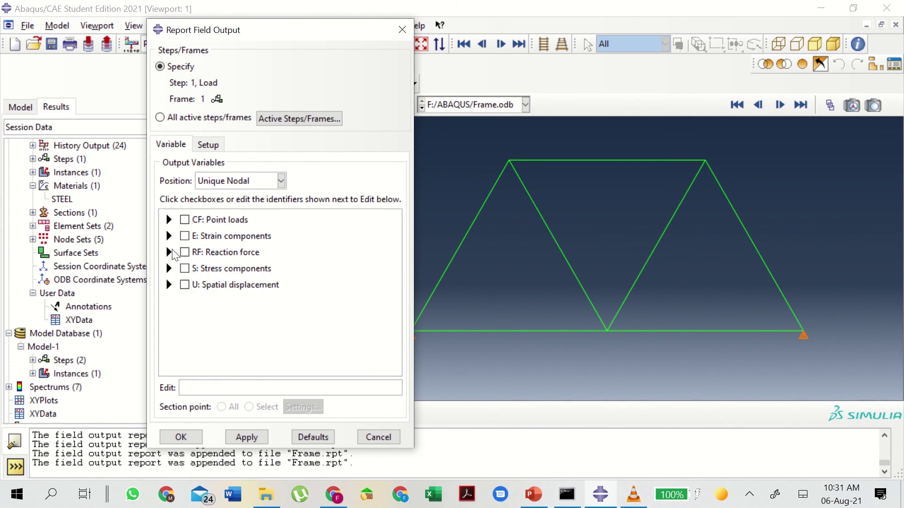
left_click(169, 285)
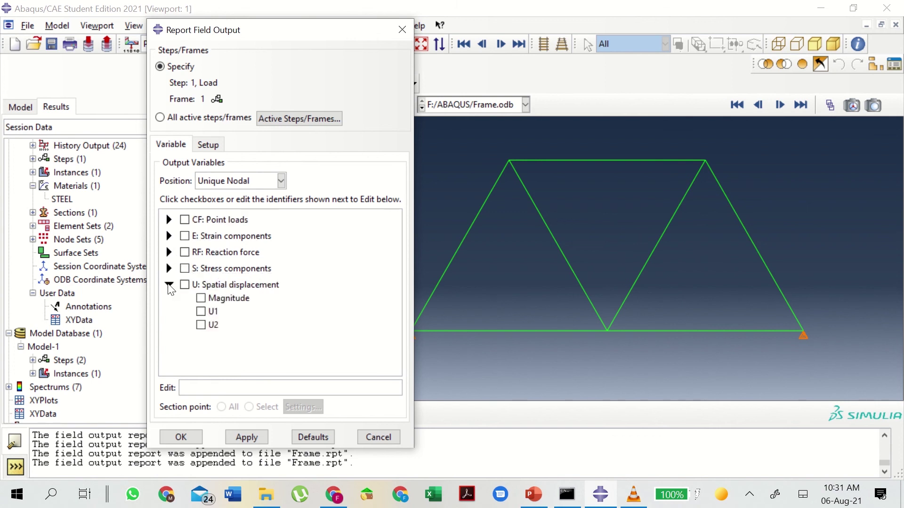
left_click(206, 312)
left_click(207, 324)
left_click(245, 438)
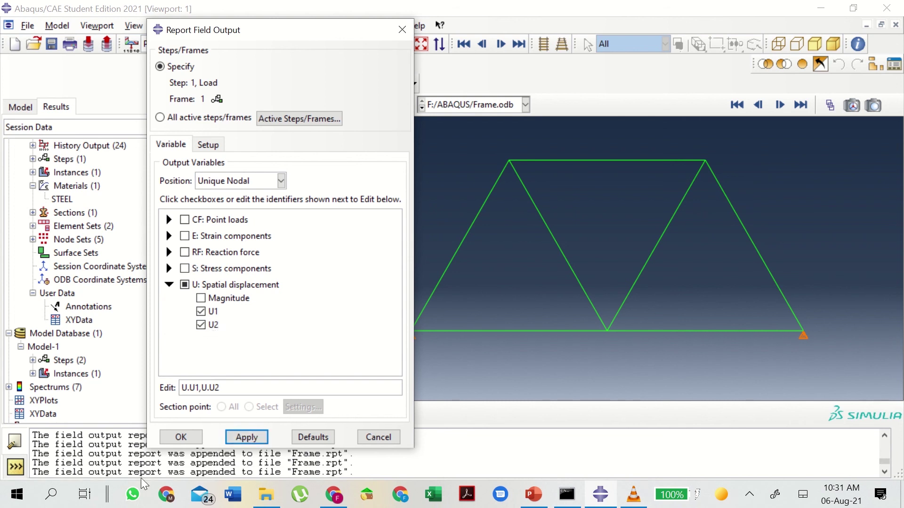
left_click(116, 473)
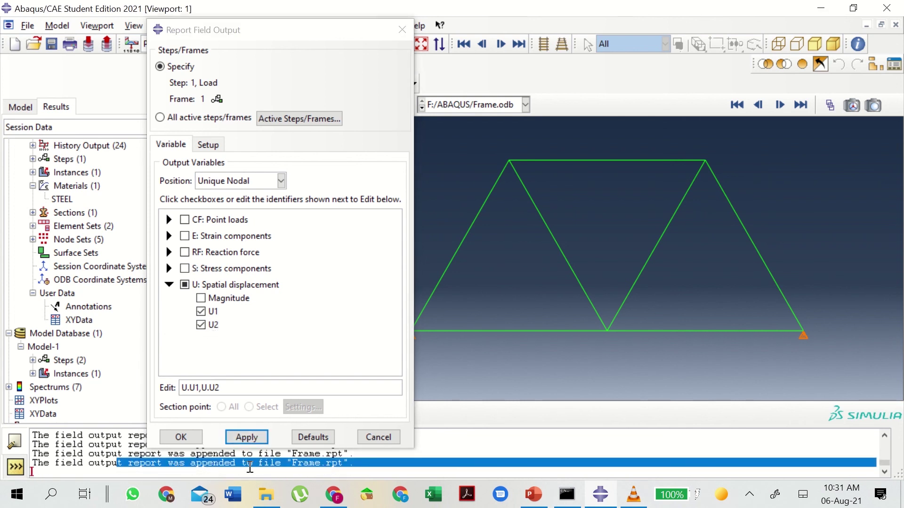
left_click_drag(248, 472, 348, 474)
left_click(348, 474)
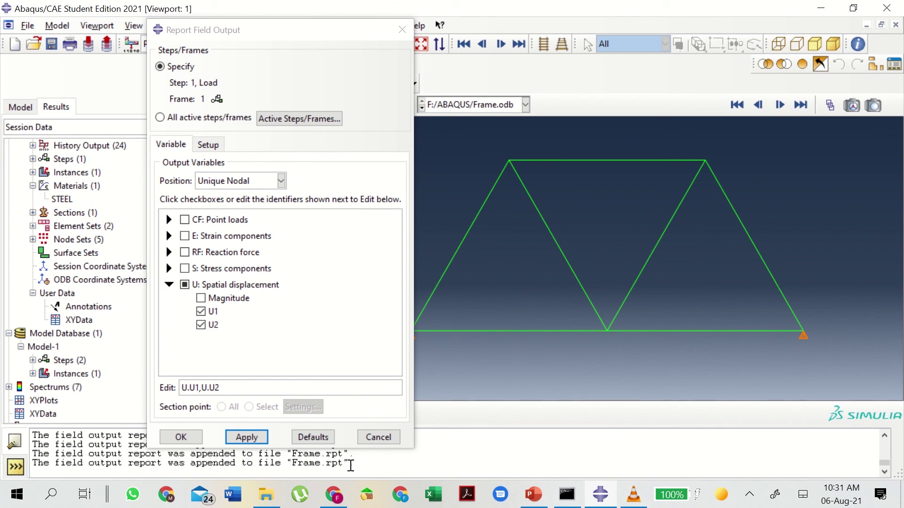
Write a unique nodal report of reaction forces RF1 and RF2 with displacements cleared, and close the report settings.
left_click(169, 252)
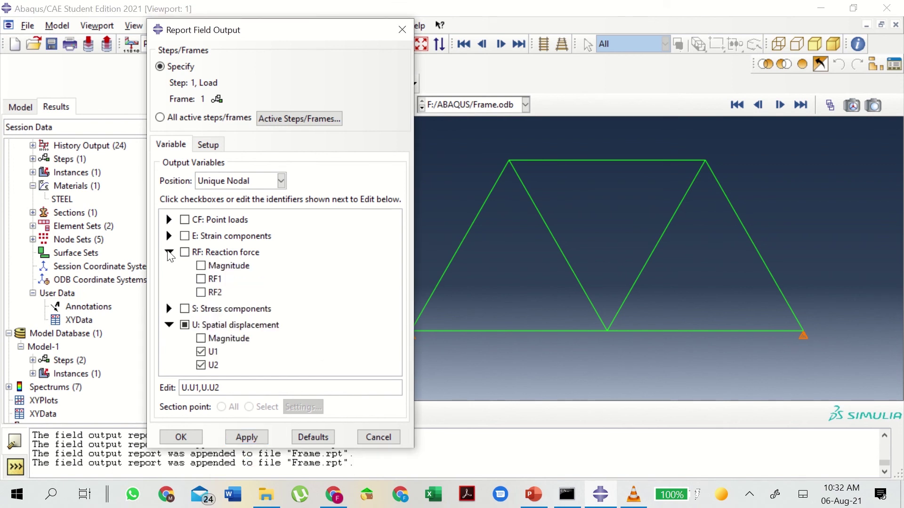
left_click(202, 280)
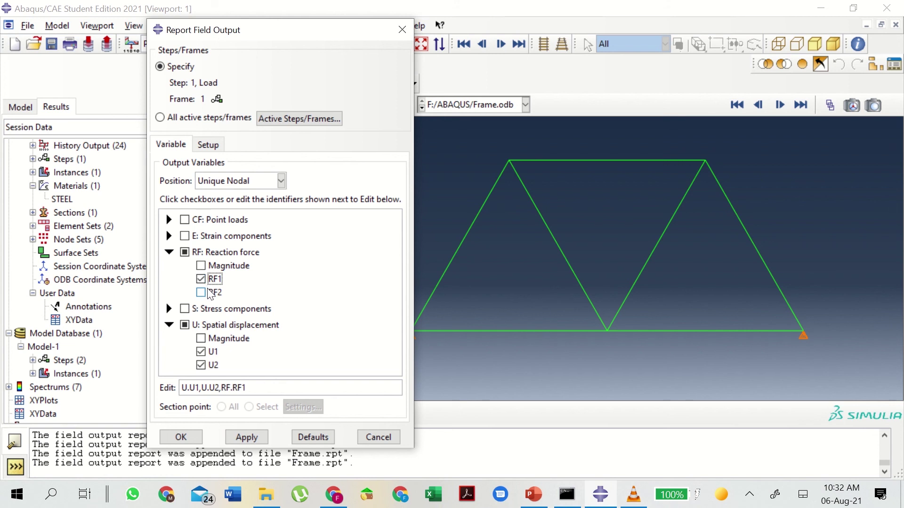
left_click(204, 292)
left_click(184, 325)
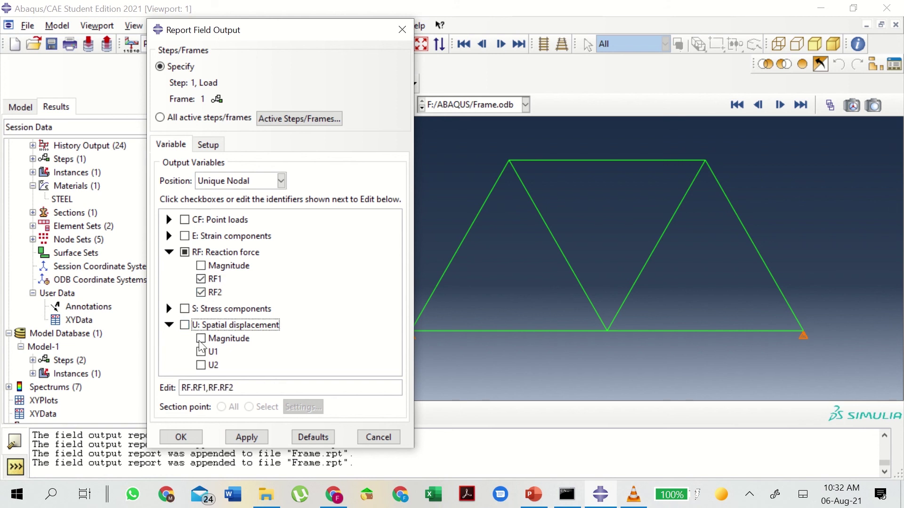
left_click(241, 437)
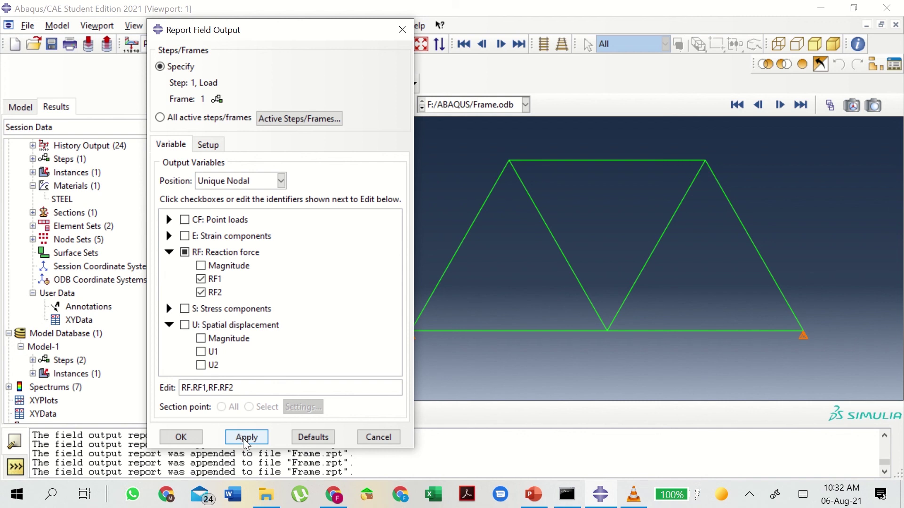
left_click(202, 437)
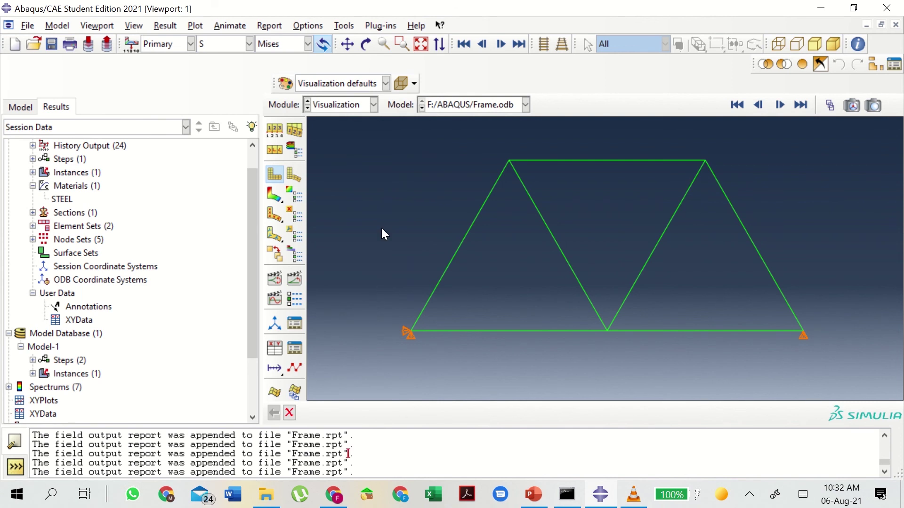
Switch to the Frame report file in Notepad and examine the reported results down through the file.
mouse_move(357, 6)
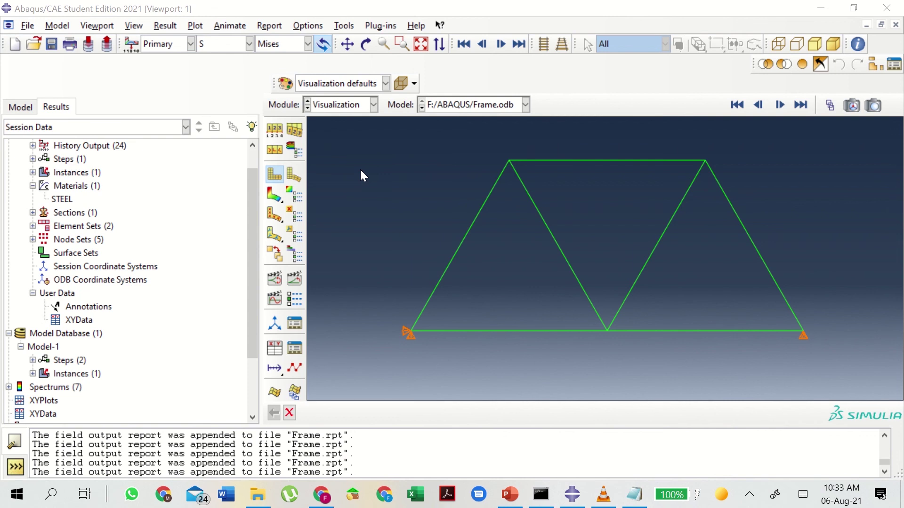
left_click(640, 489)
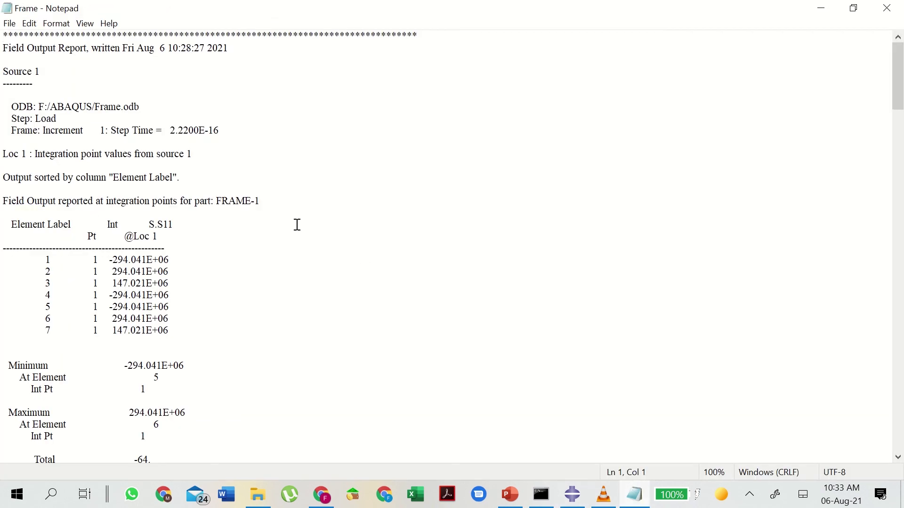
left_click(171, 107)
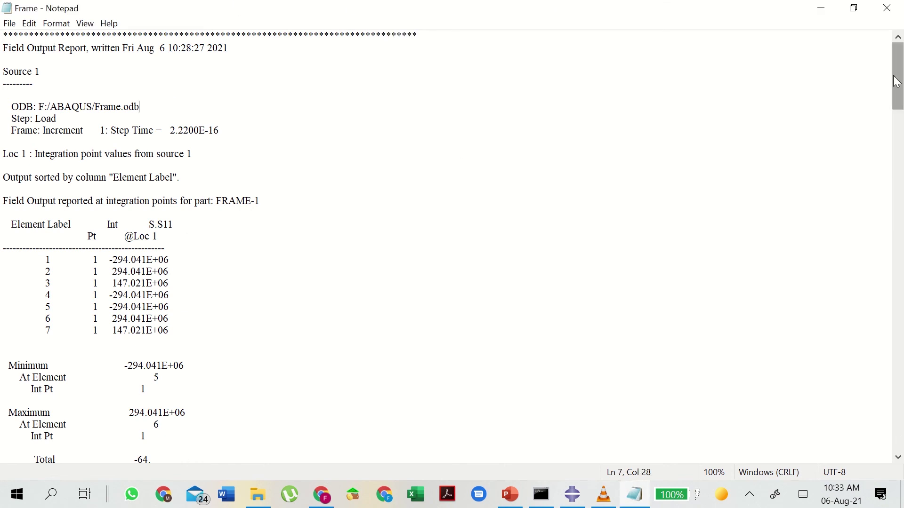
left_click_drag(897, 83, 827, 430)
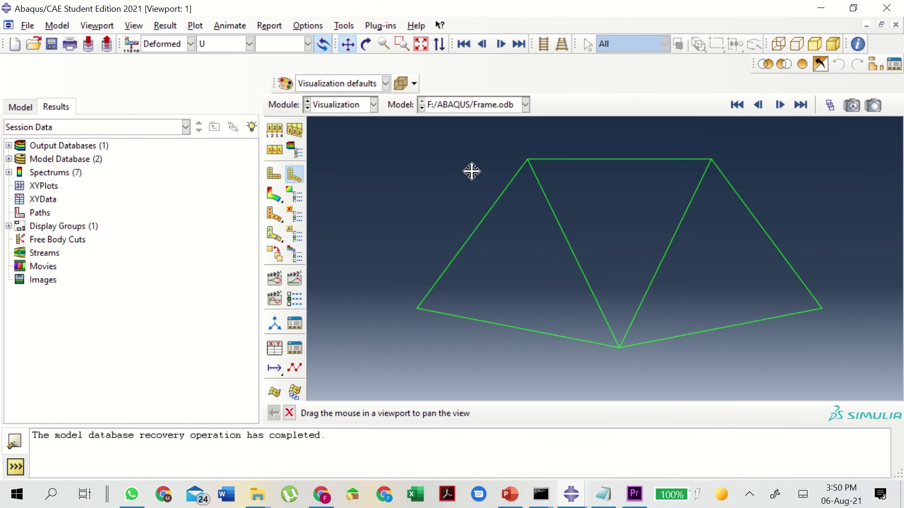
Show the compass, triad and legend in the viewport through the viewport annotation options.
left_click(92, 27)
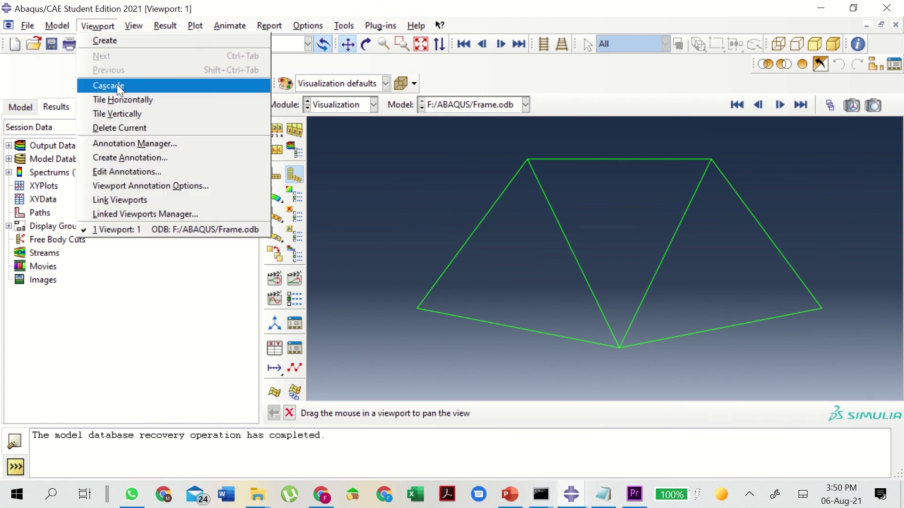
left_click(145, 186)
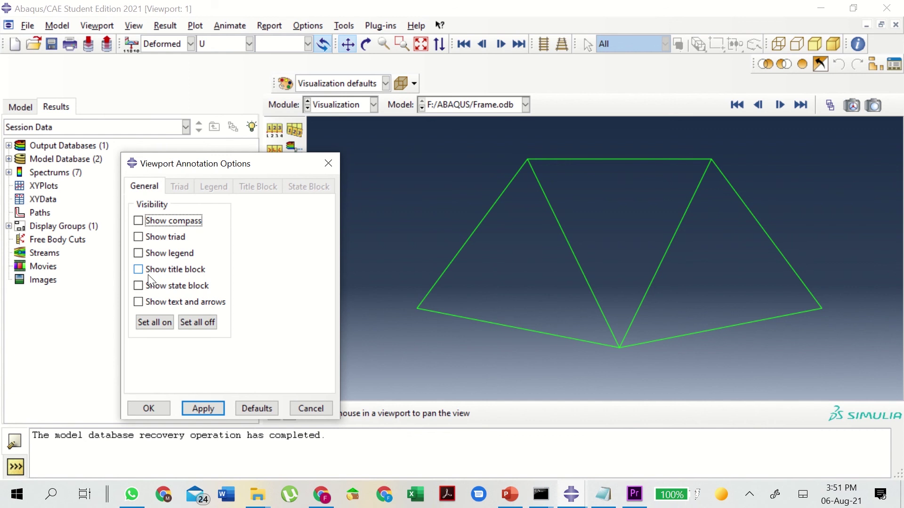
left_click(142, 254)
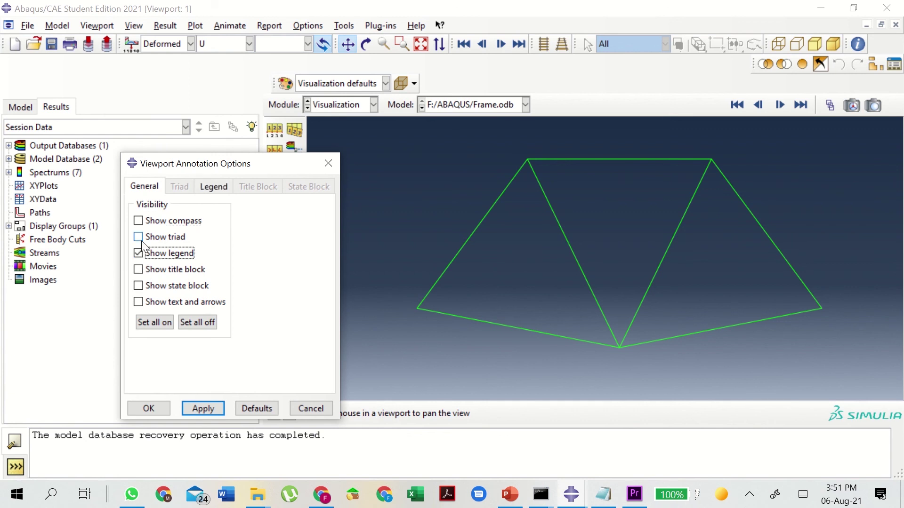
left_click(141, 238)
left_click(150, 221)
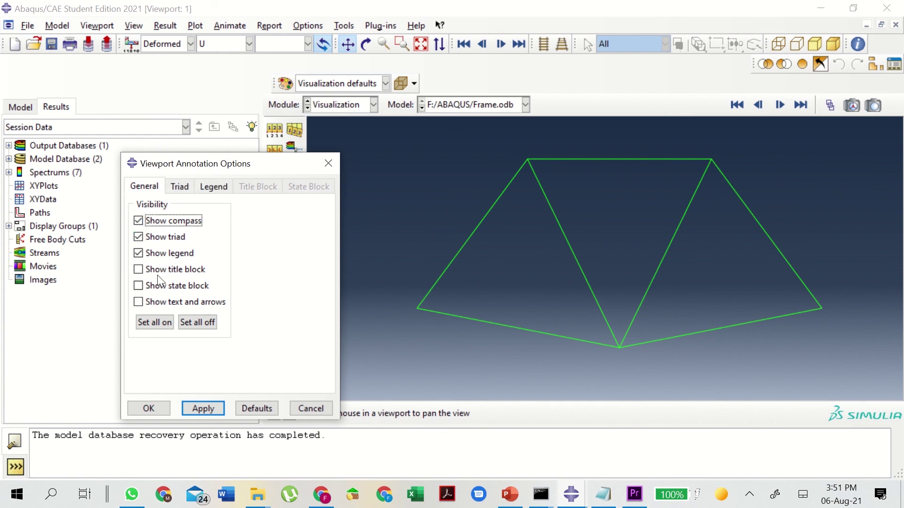
left_click(206, 408)
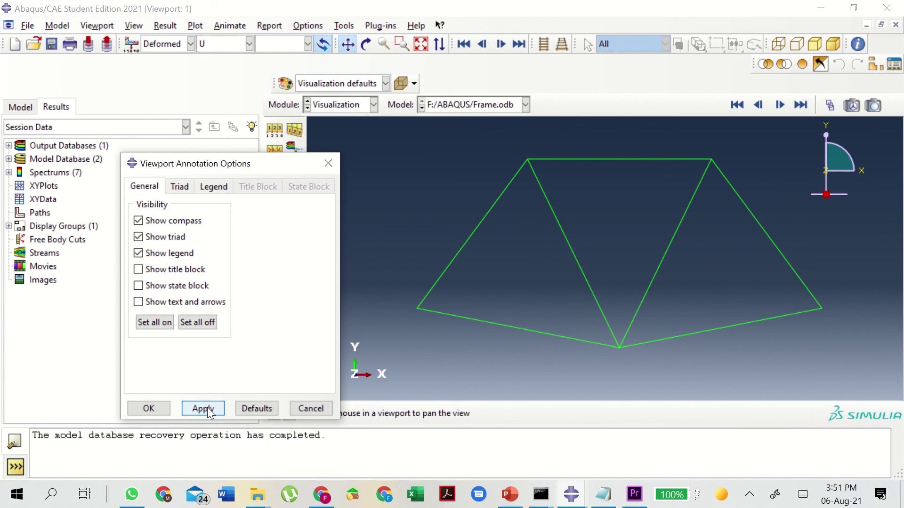
left_click(155, 409)
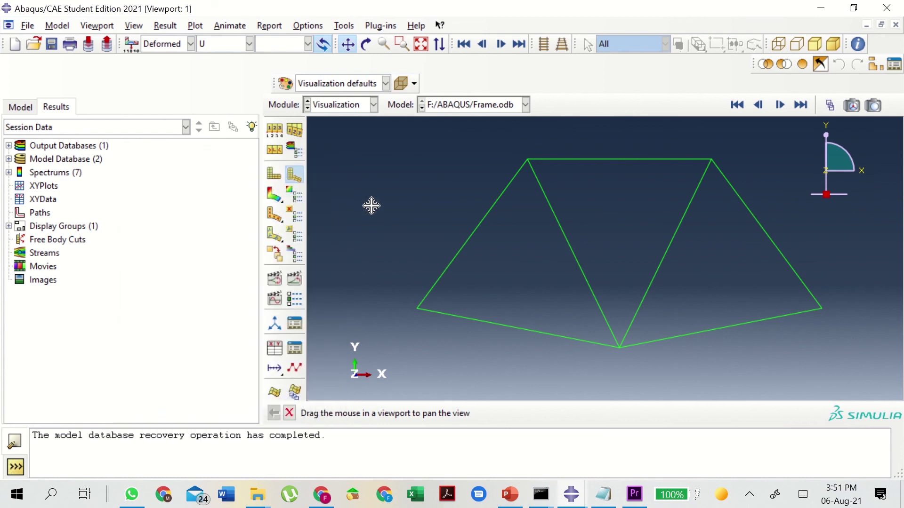
Plot stress component S11 as contours on the deformed truss and pan the truss clear of the legend.
left_click(250, 43)
left_click(249, 49)
left_click(249, 49)
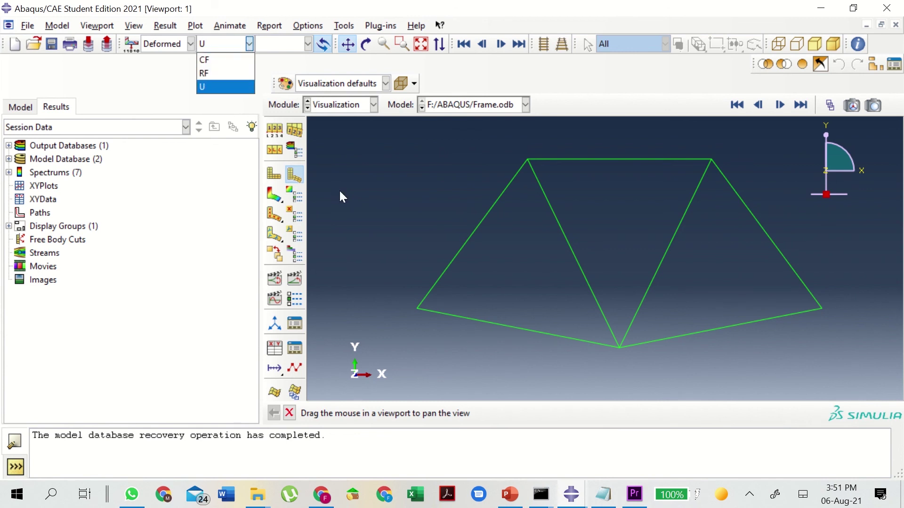
left_click(275, 173)
left_click(275, 174)
left_click(295, 175)
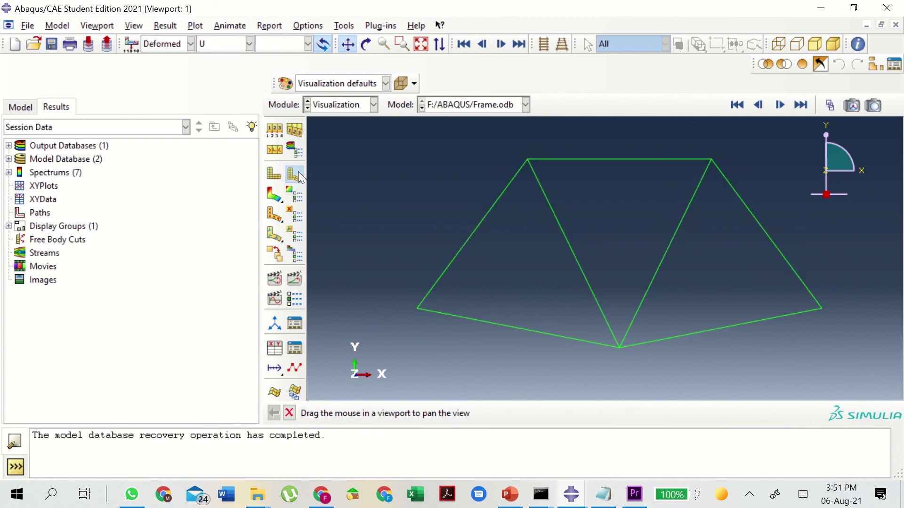
left_click(269, 188)
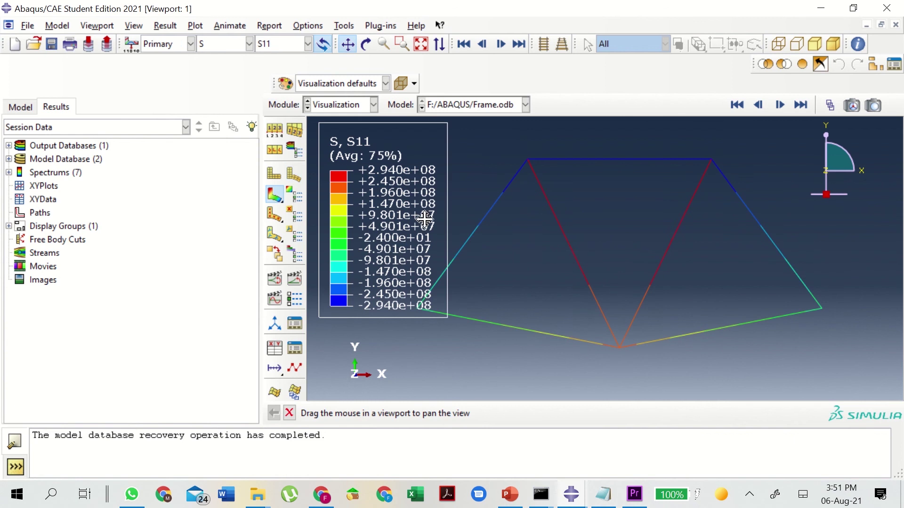
left_click(251, 44)
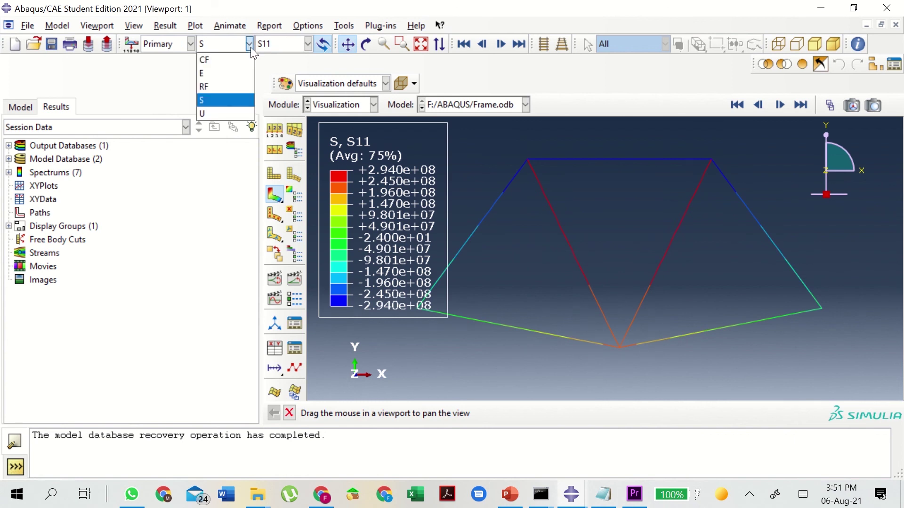
left_click(227, 84)
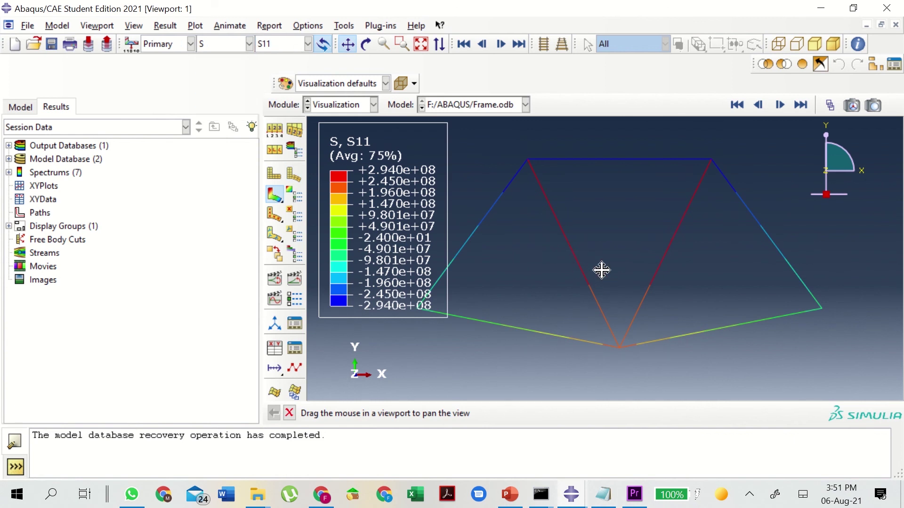
left_click_drag(601, 270, 646, 290)
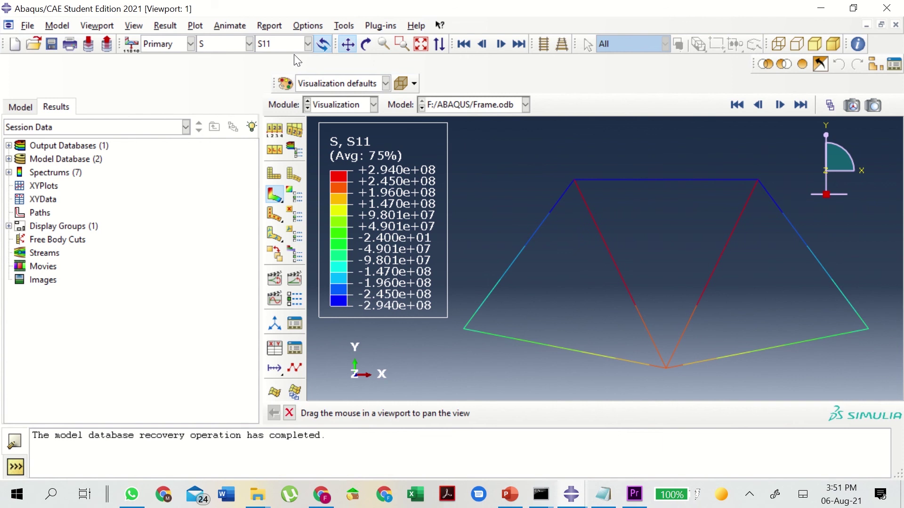
Switch the contour plot to spatial displacement component U2.
left_click(250, 44)
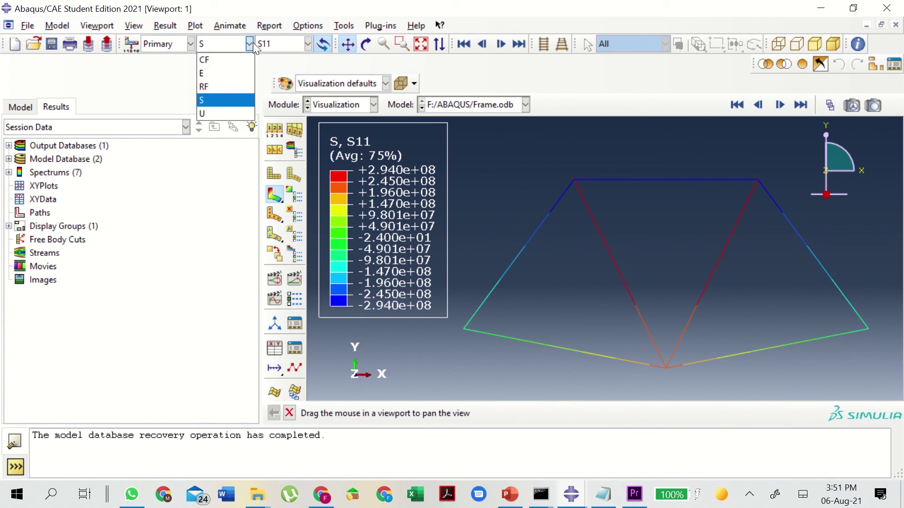
left_click(233, 111)
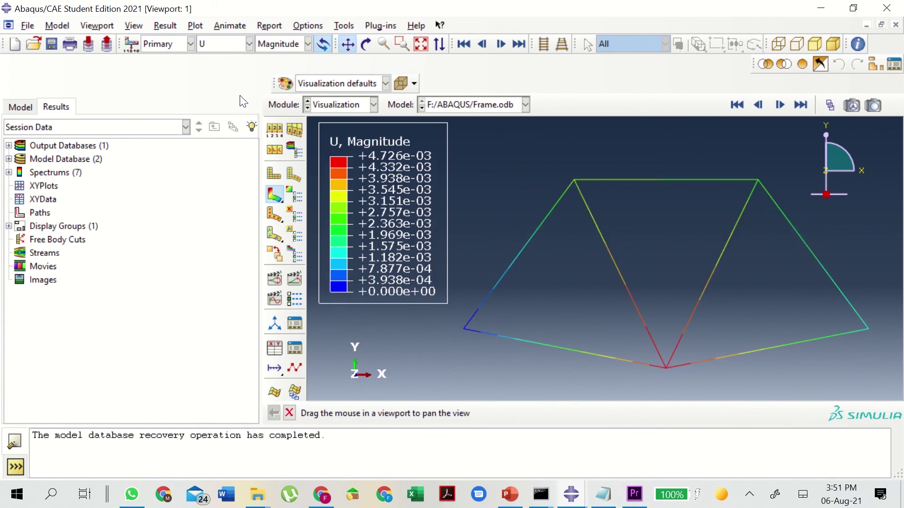
left_click(306, 44)
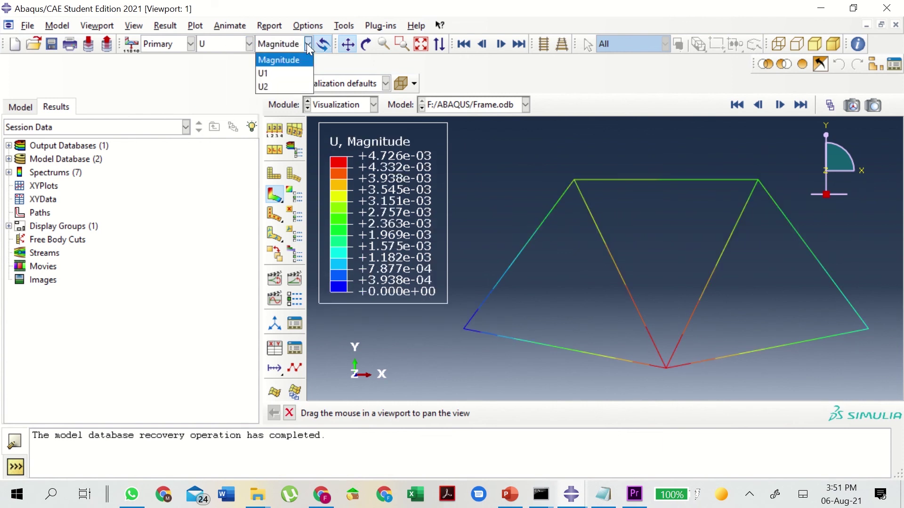
left_click(291, 83)
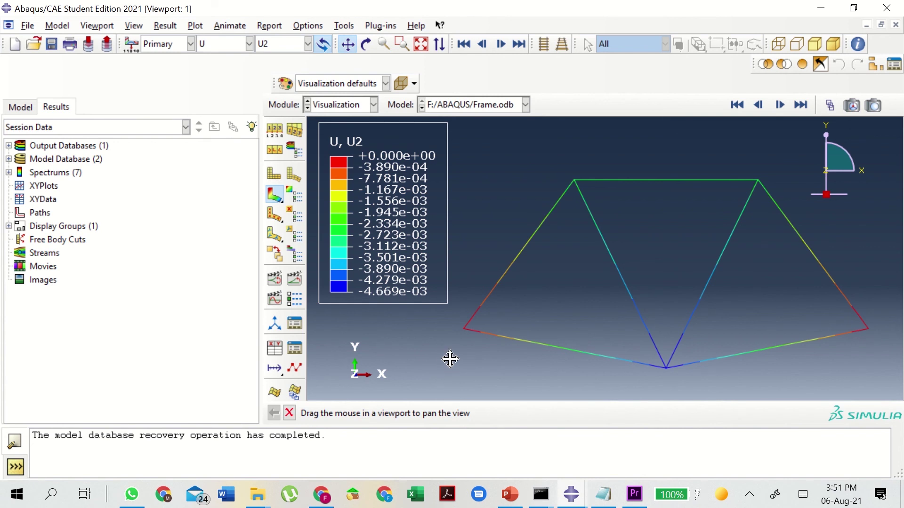
mouse_move(527, 15)
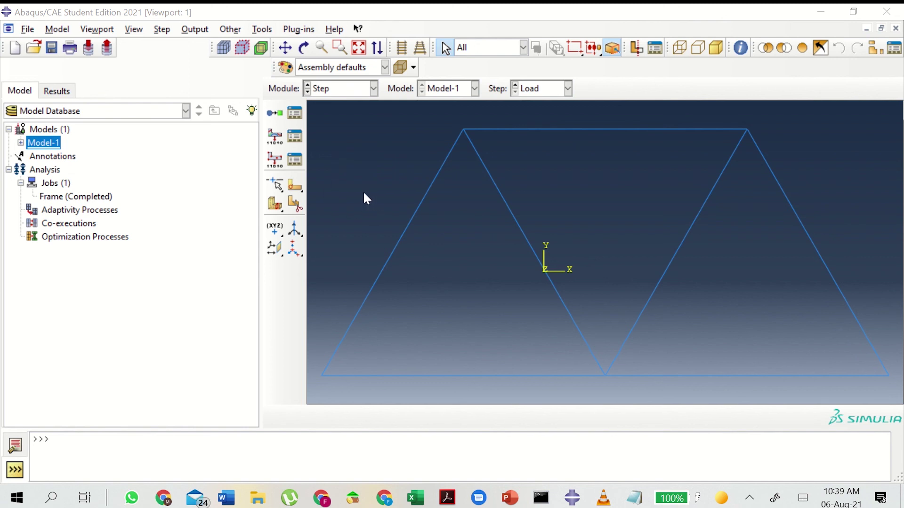
Copy Model-1 to a new model named Explicit.
right_click(56, 145)
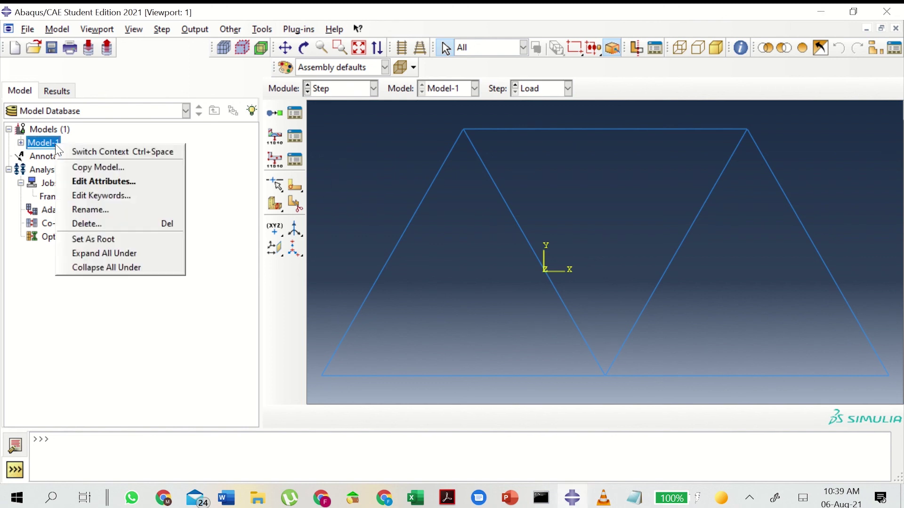
left_click(92, 166)
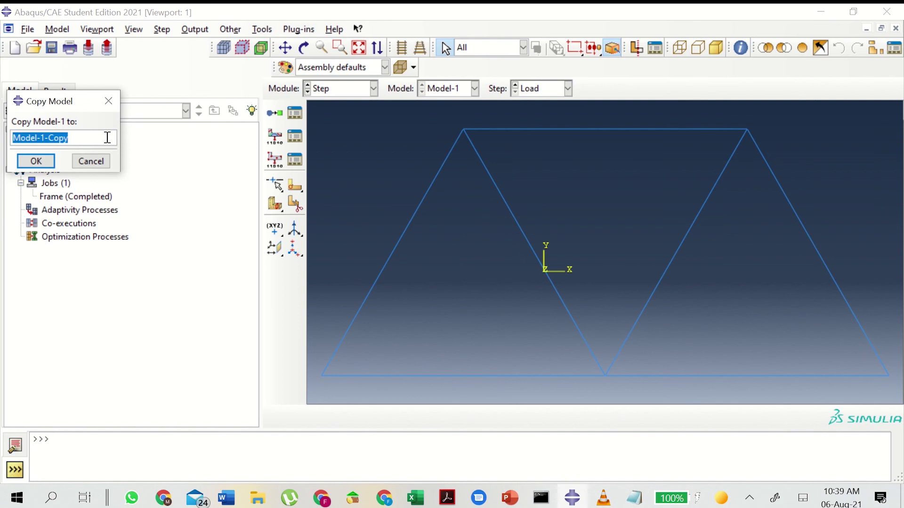
type("Explic")
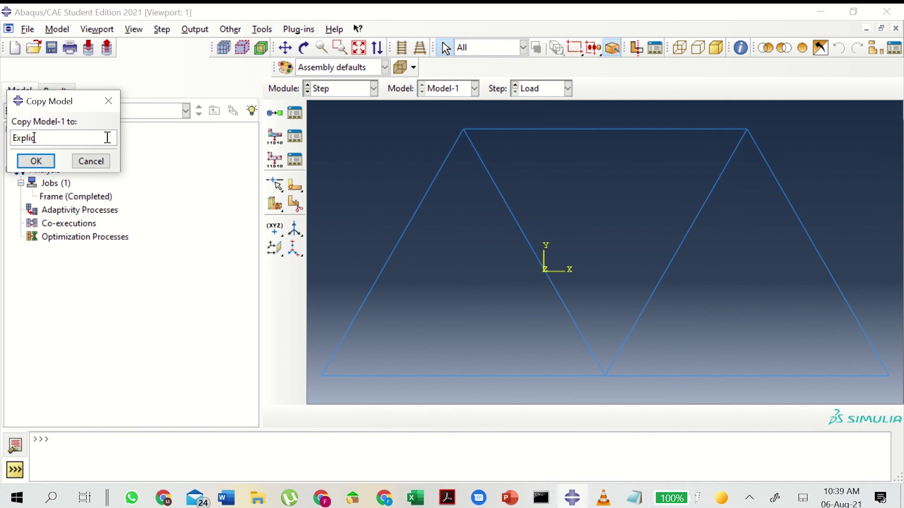
type("it")
left_click(40, 160)
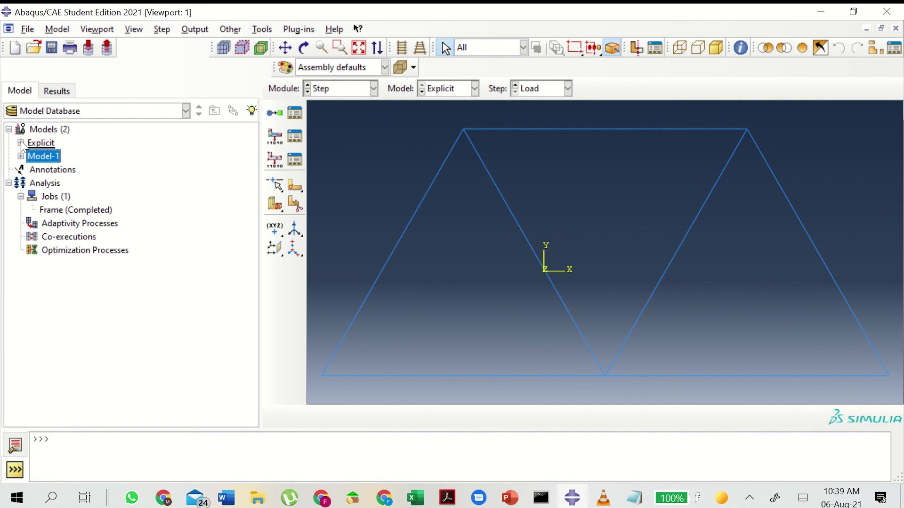
Replace the Load step of the Explicit model with a general Dynamic, Explicit procedure.
left_click(22, 143)
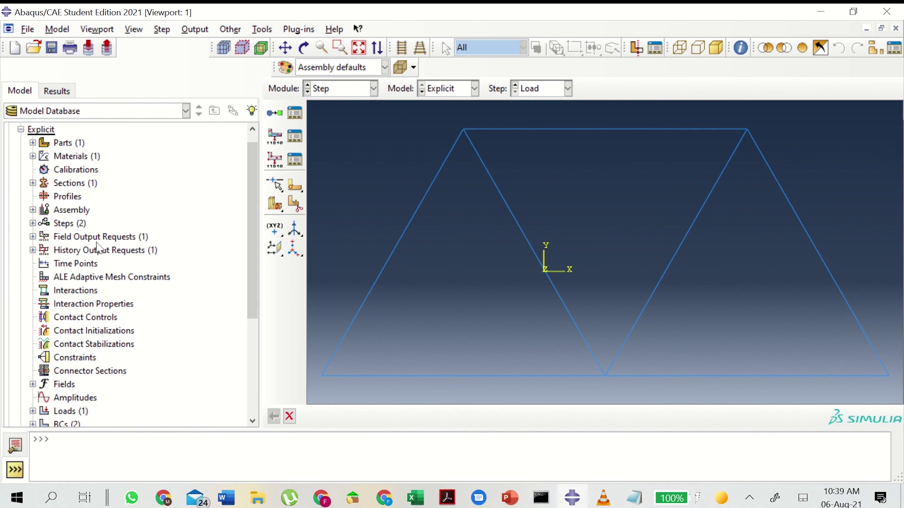
left_click(33, 224)
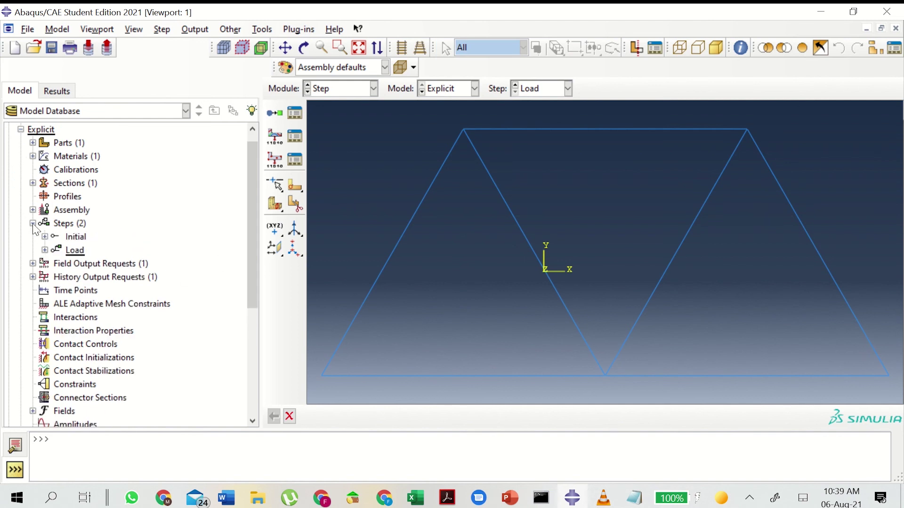
right_click(74, 250)
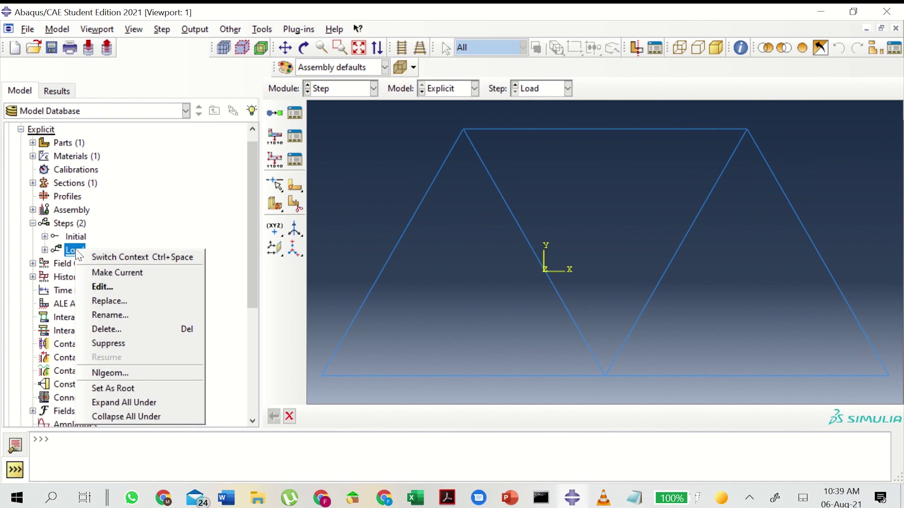
left_click(109, 302)
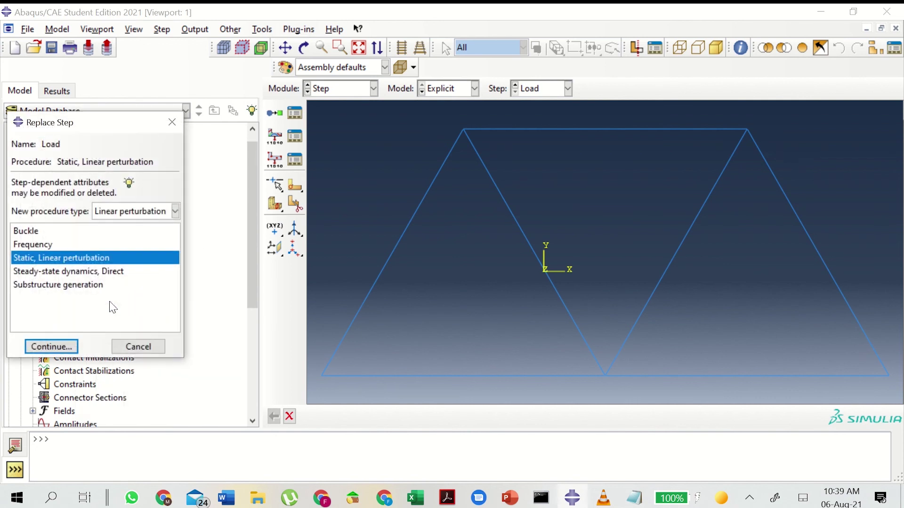
left_click(175, 214)
left_click(168, 226)
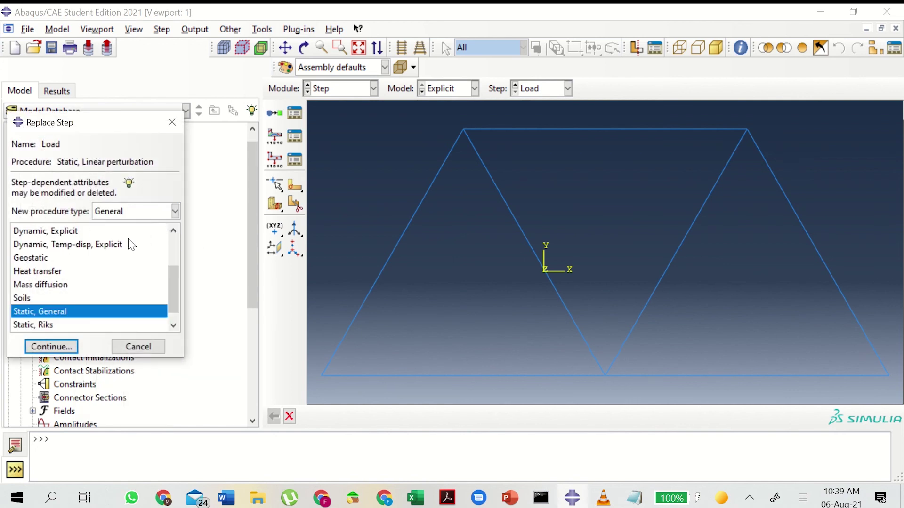
left_click(77, 231)
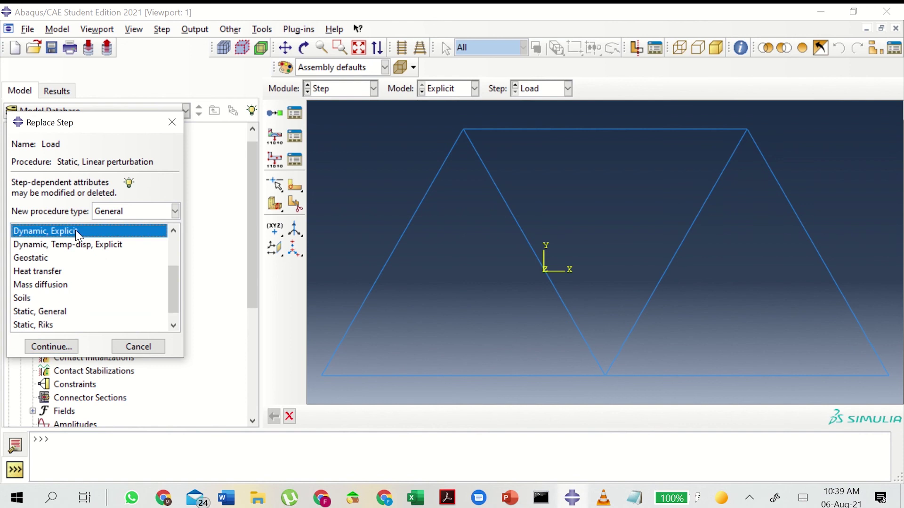
left_click(56, 342)
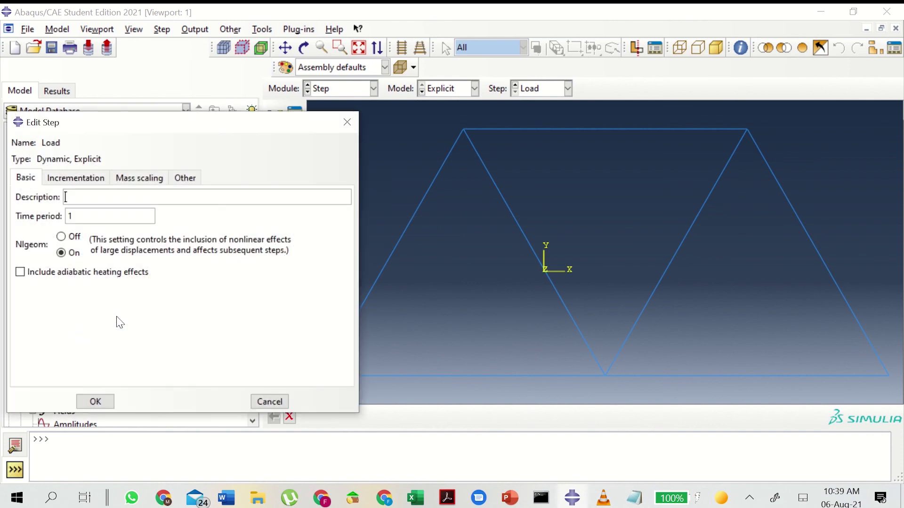
Describe the Load step as "10 kN central loas, suddenly applied", edit its time period and accept the step.
left_click(89, 195)
type("10 kN central loas")
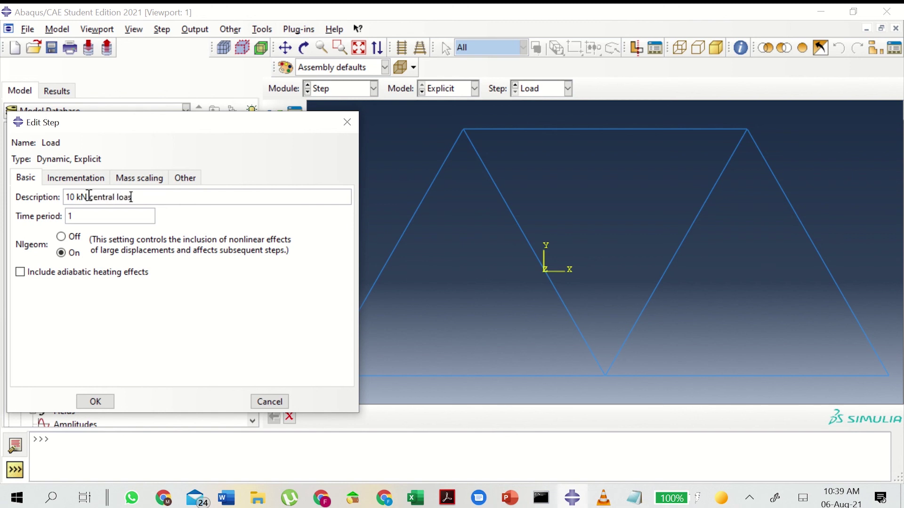
type(", suddenly applied")
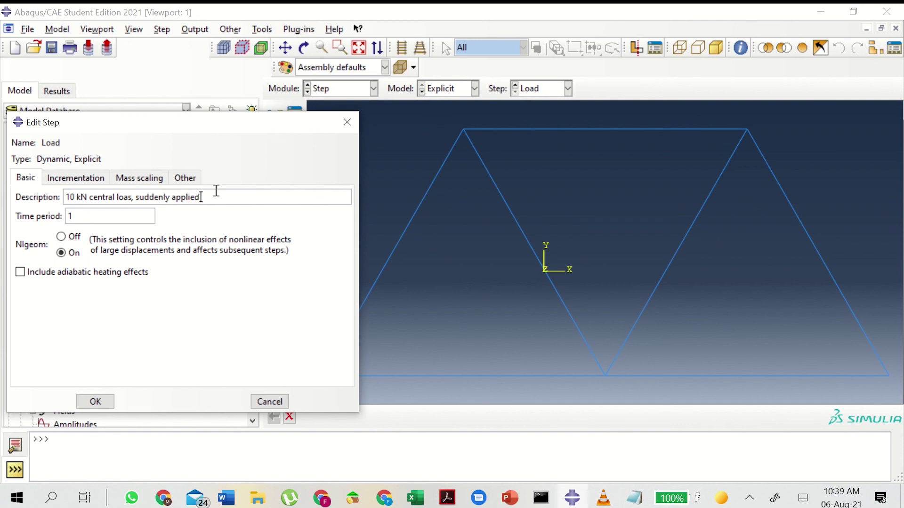
left_click(97, 222)
key("BackSpace")
left_click(96, 402)
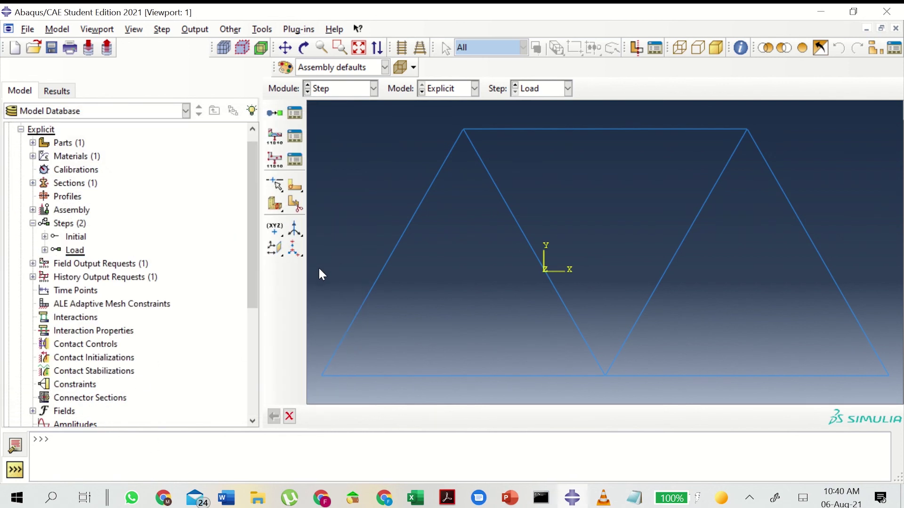
mouse_move(358, 10)
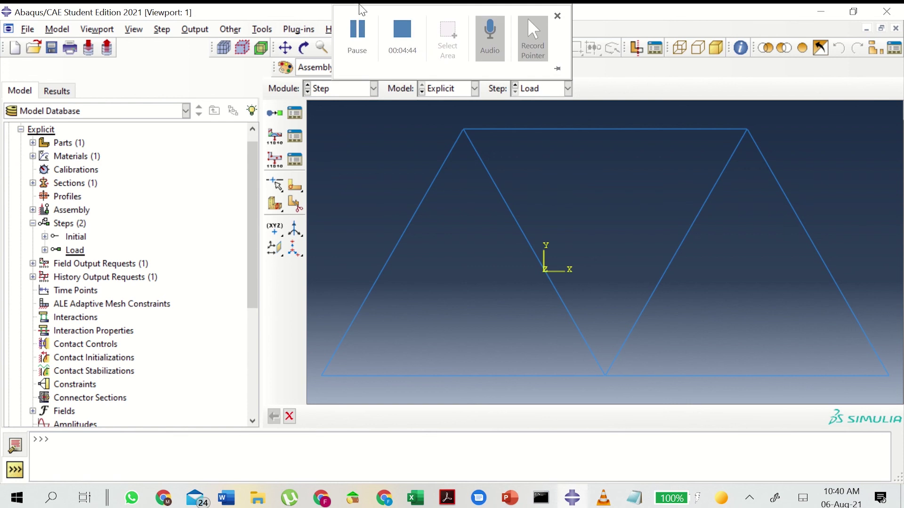
left_click(355, 30)
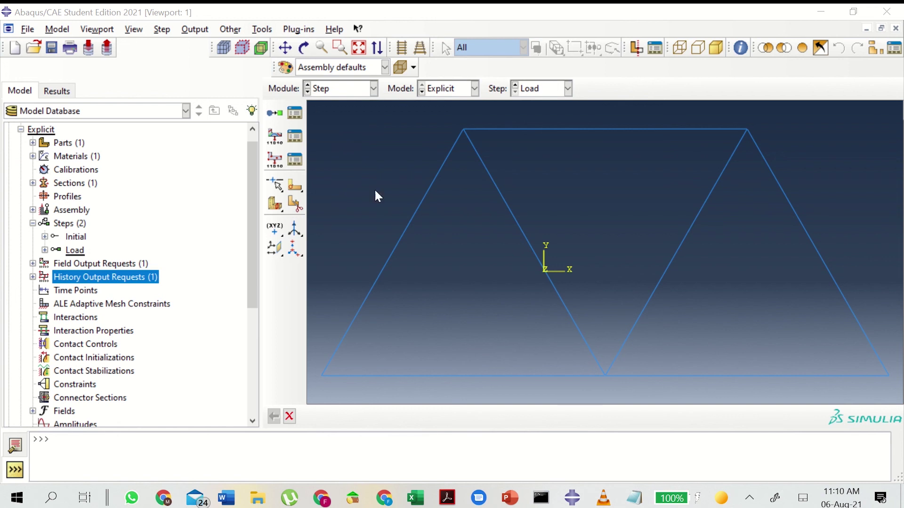
Edit history output request H-Output-1 of the Explicit model so its domain is the set center.
right_click(126, 279)
left_click(160, 300)
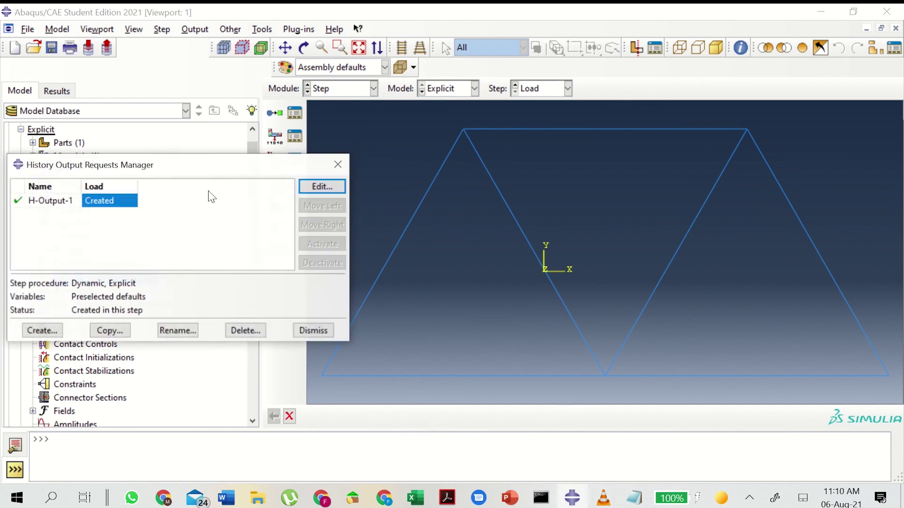
left_click(322, 187)
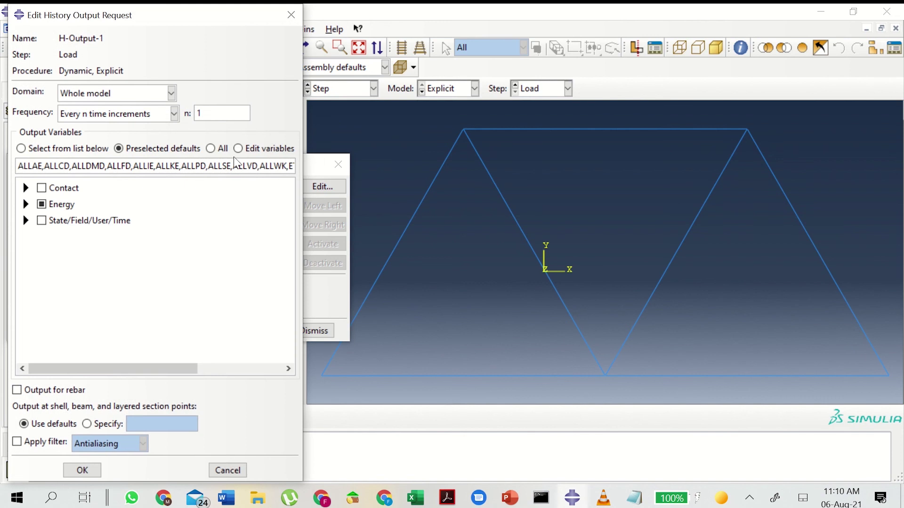
left_click(171, 95)
left_click(153, 121)
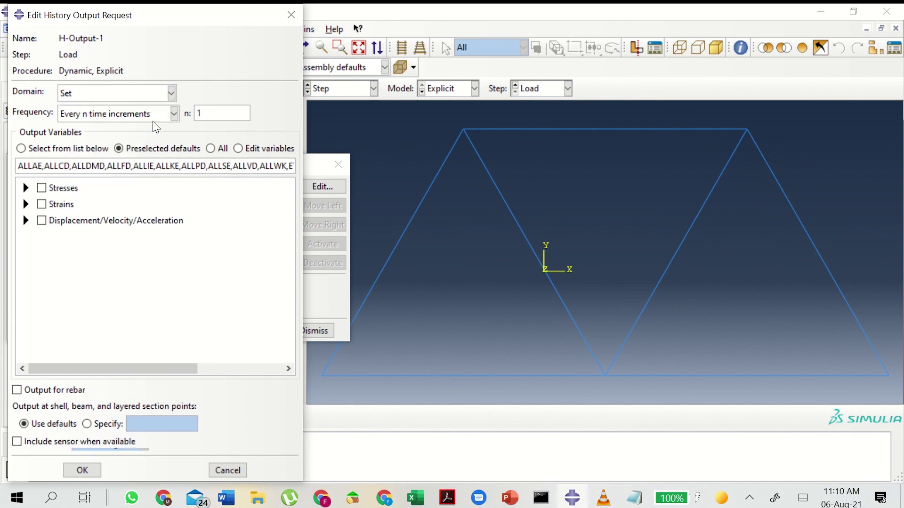
left_click(292, 94)
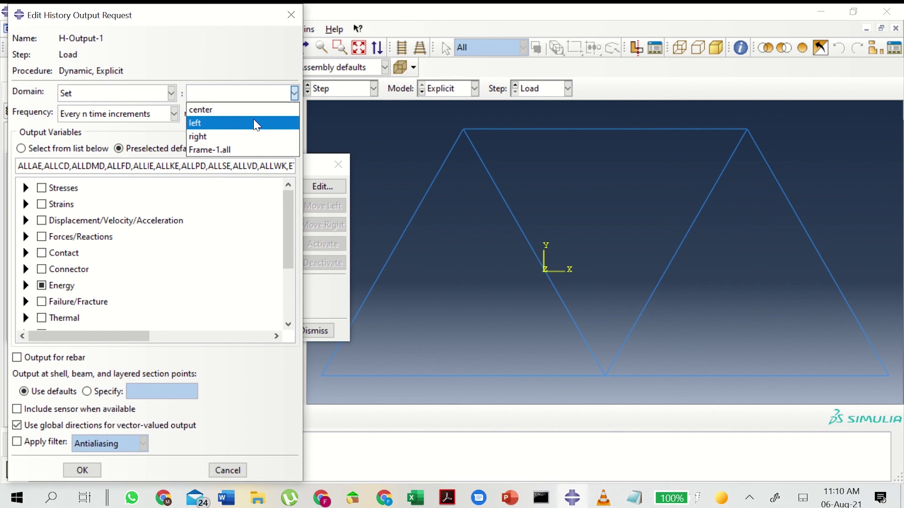
left_click(249, 111)
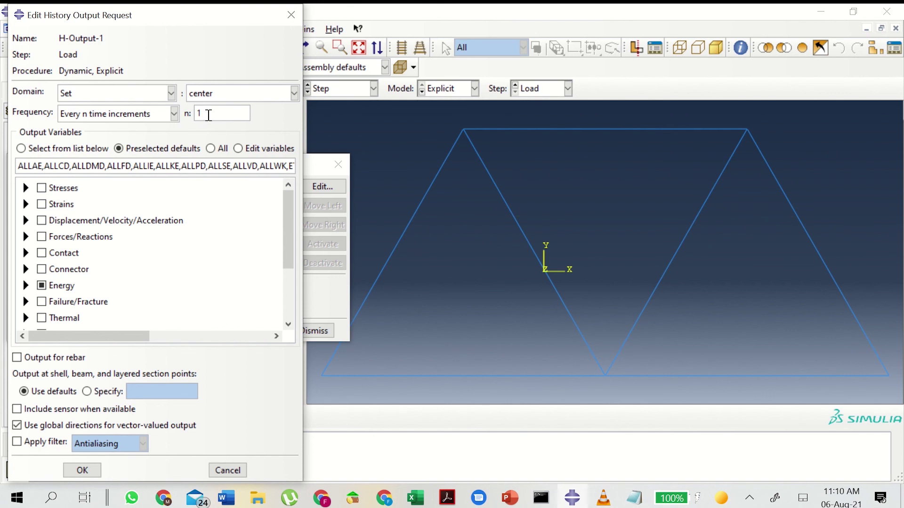
Clear the energy variables from the history output request, select only UT, Translations, and close the request manager.
left_click(54, 291)
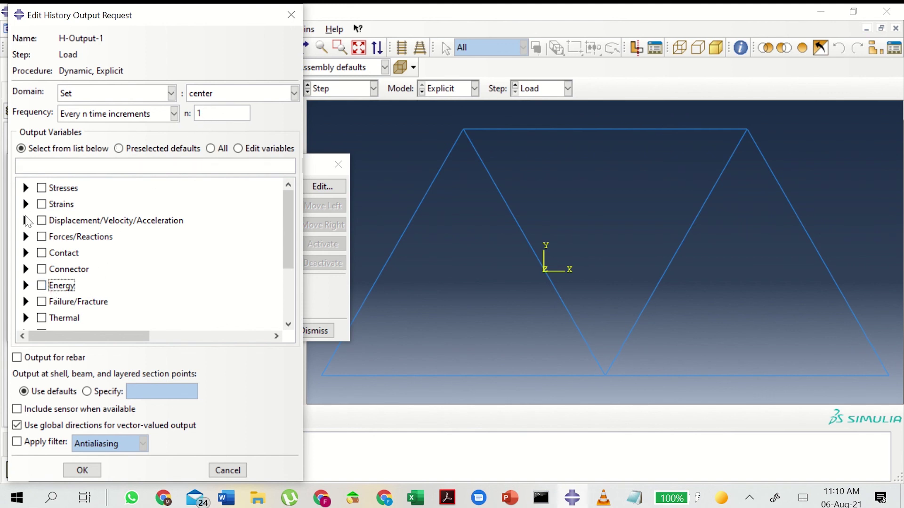
left_click(26, 221)
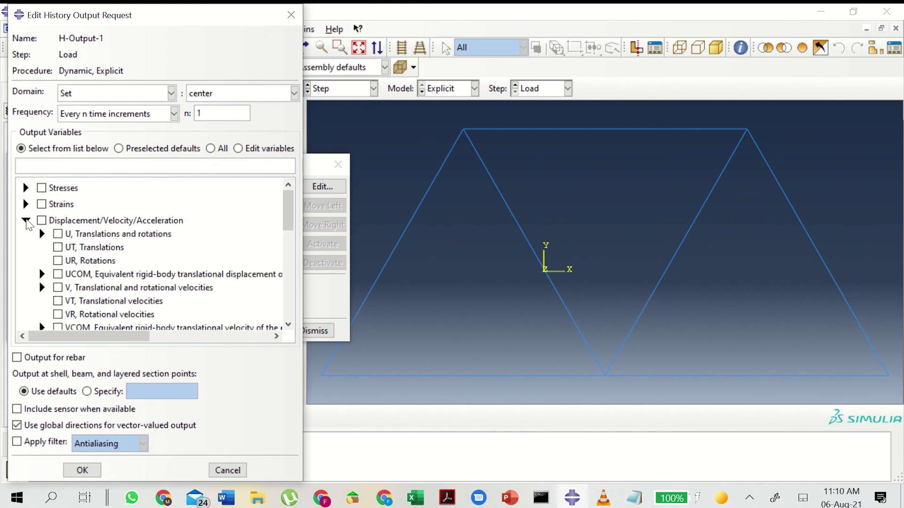
left_click(58, 248)
left_click(76, 470)
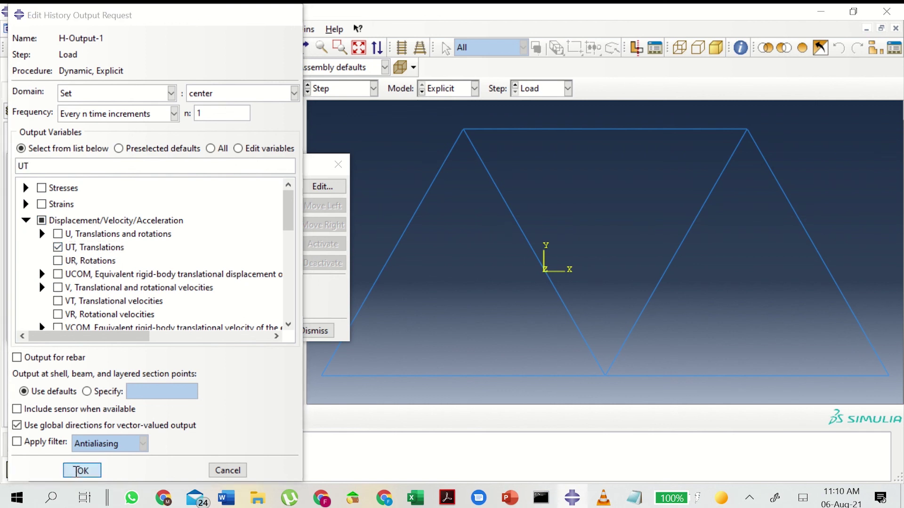
left_click(314, 330)
mouse_move(382, 66)
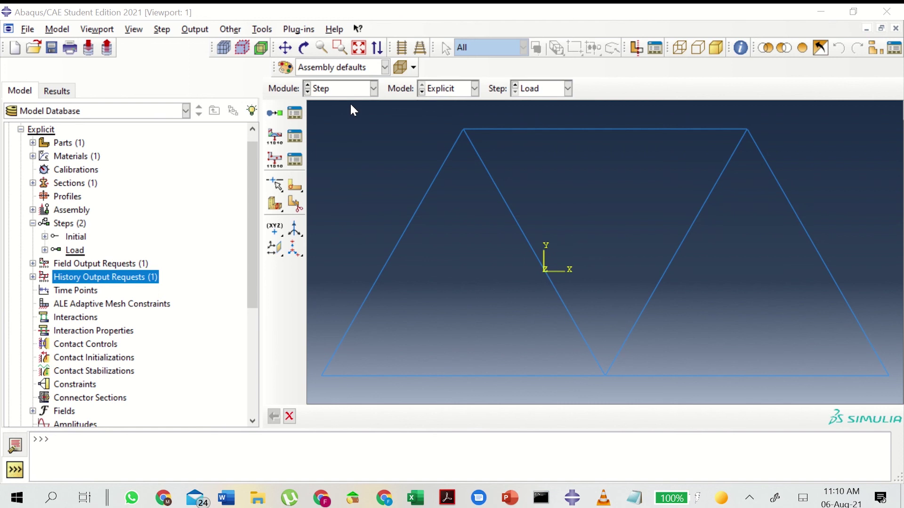
Add a mass density of 7800 to the Steel material in the Explicit model.
scroll(251, 212, "up", 1)
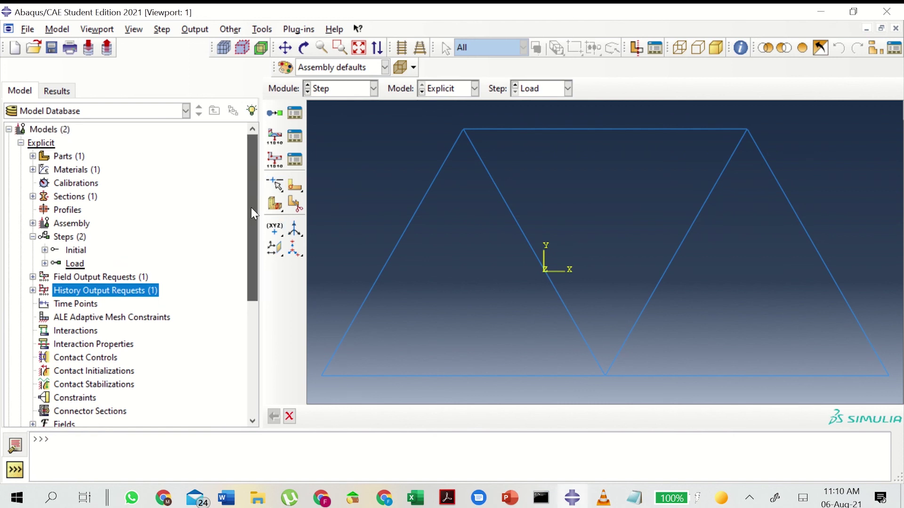
left_click(33, 170)
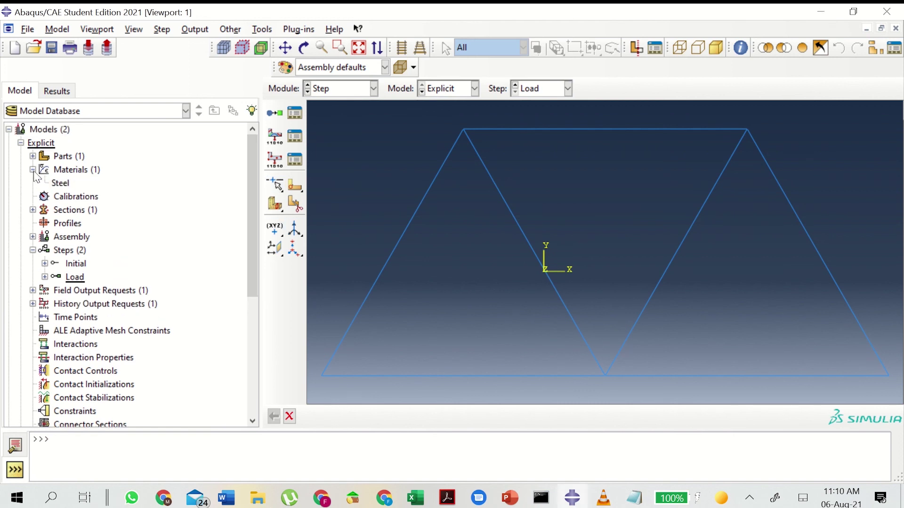
right_click(63, 171)
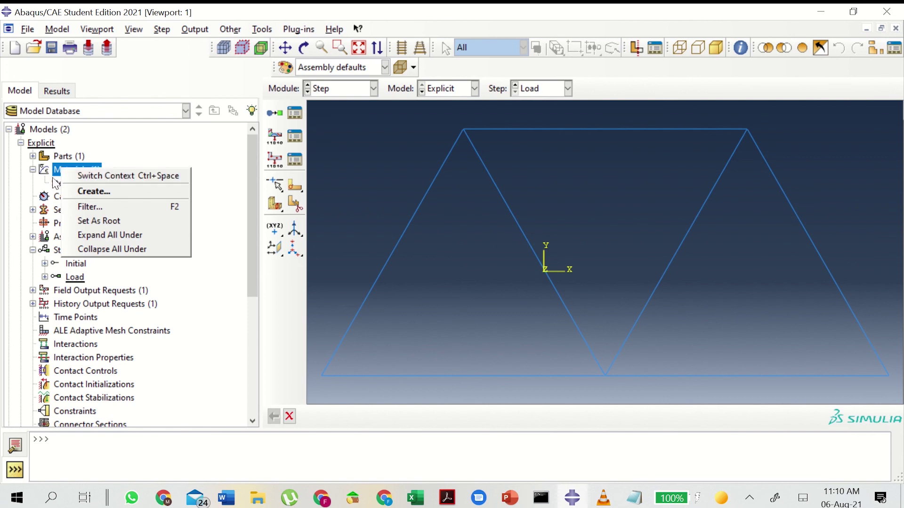
left_click(55, 183)
right_click(55, 181)
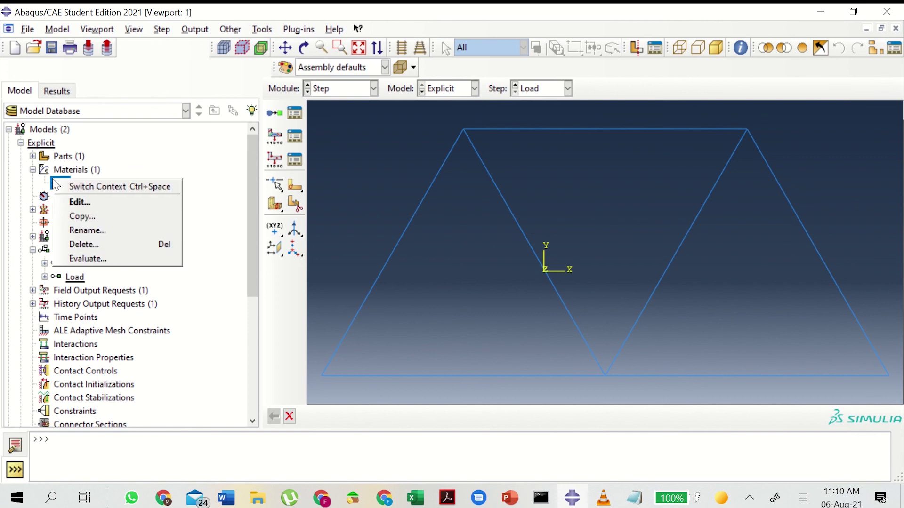
left_click(71, 203)
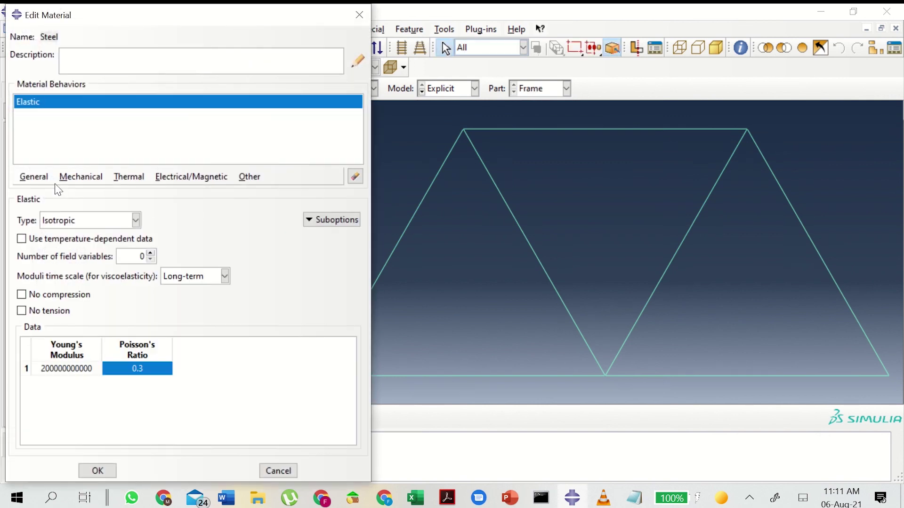
left_click(33, 177)
left_click(48, 190)
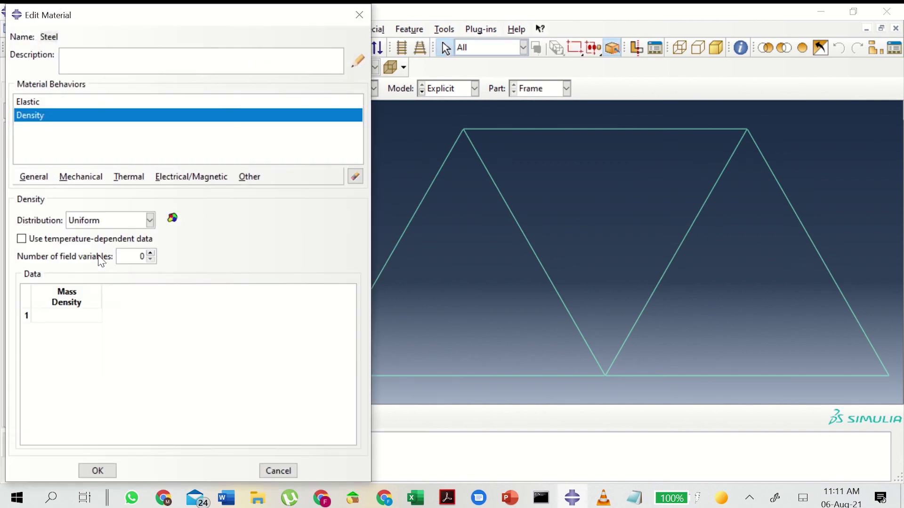
left_click(71, 318)
type("7800")
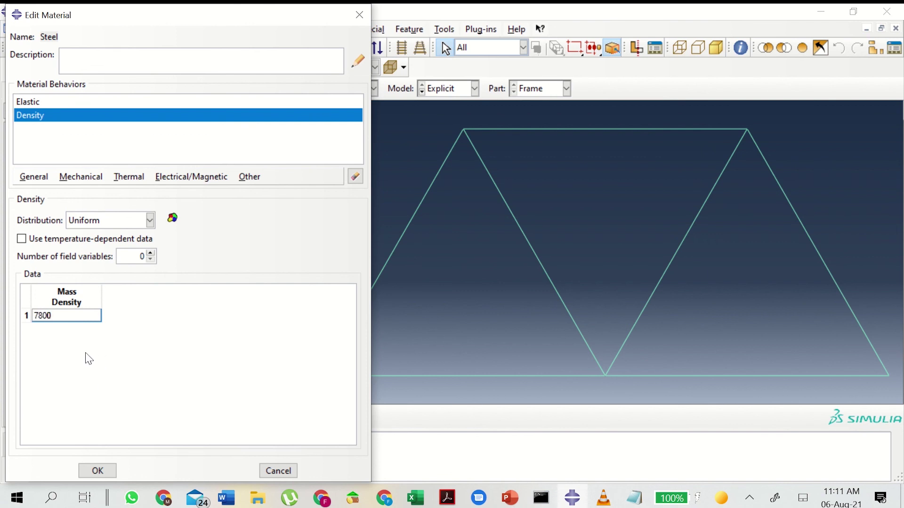
left_click(96, 471)
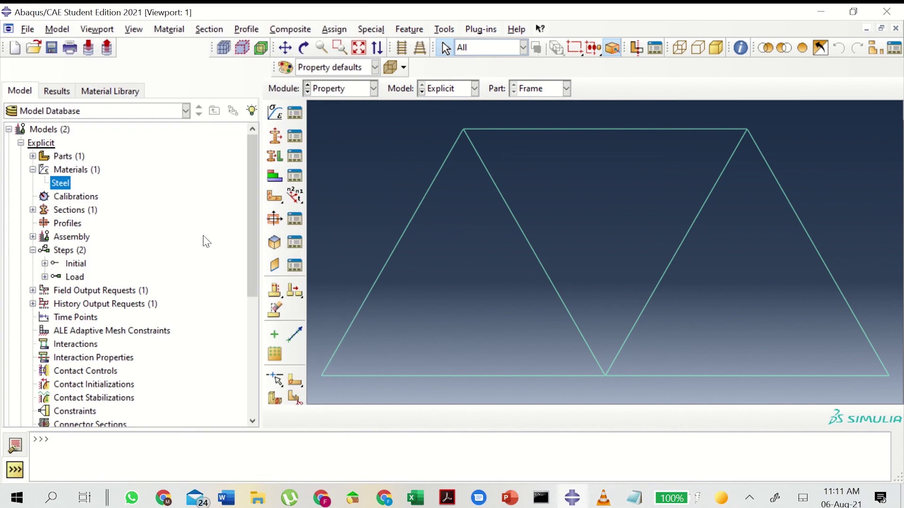
mouse_move(387, 7)
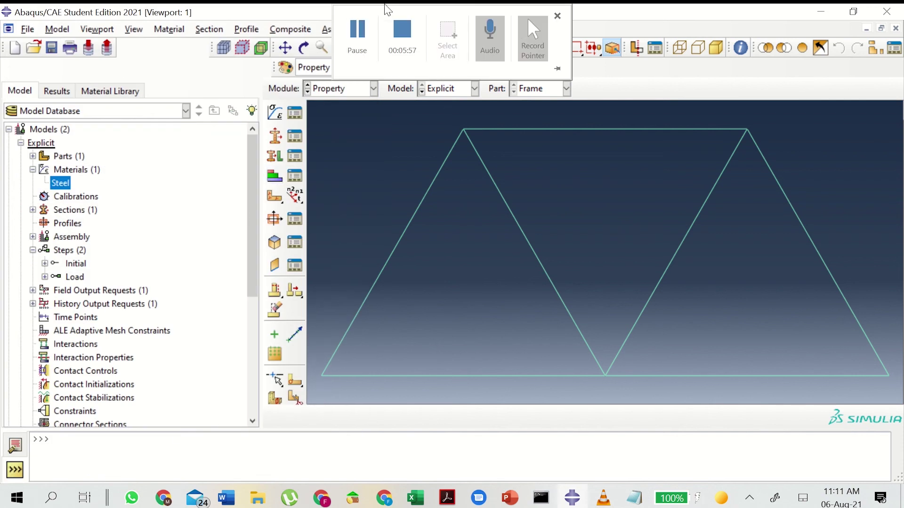
Assign the linear truss element type from the Explicit element library to the set all of the Frame part's mesh.
left_click(356, 45)
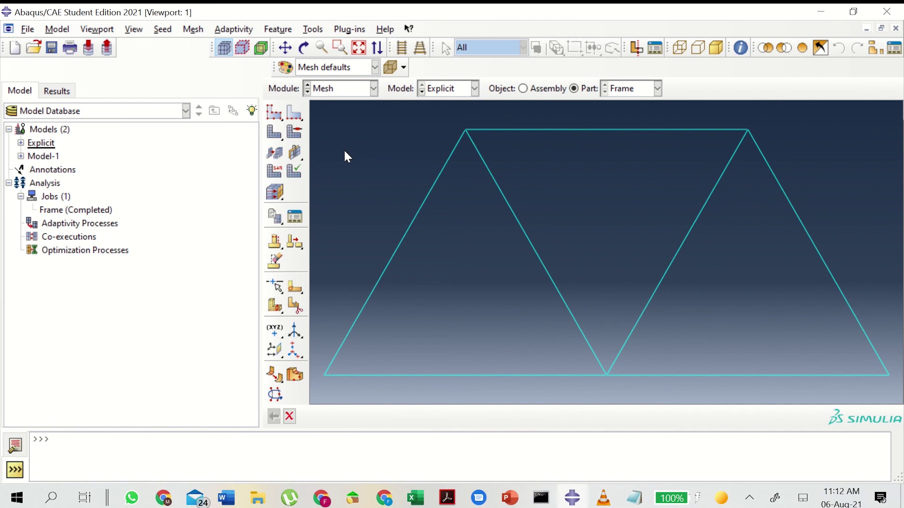
left_click(20, 143)
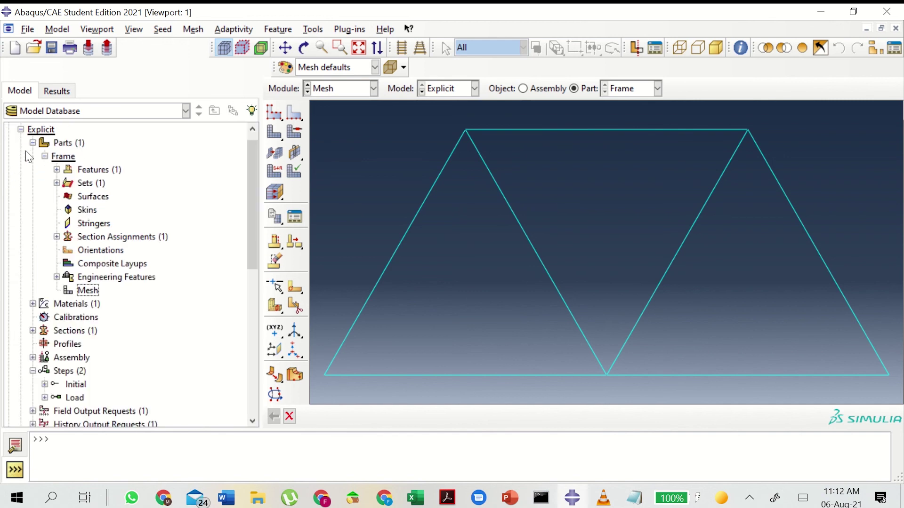
left_click(85, 292)
left_click(193, 29)
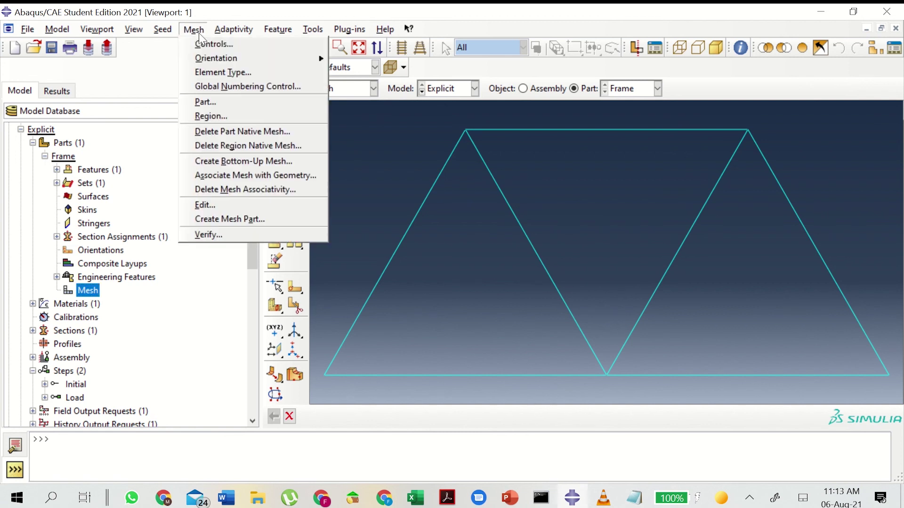
left_click(235, 76)
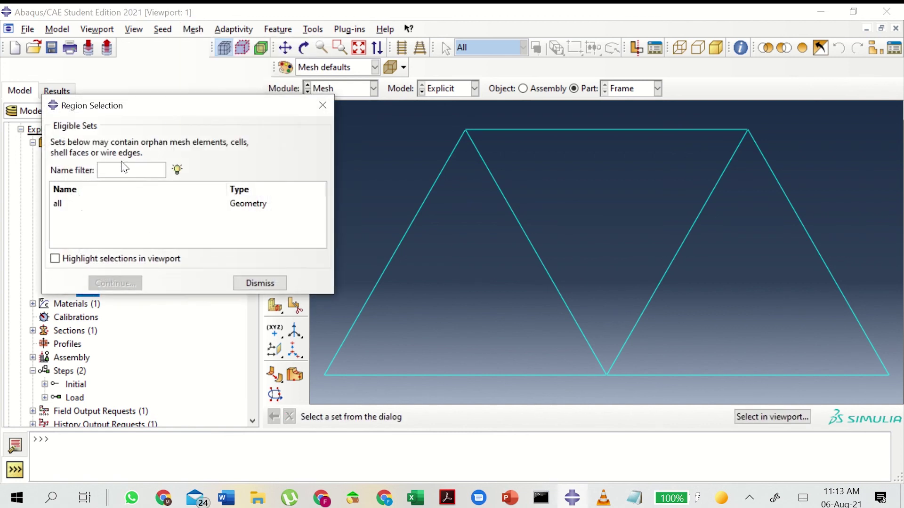
left_click(71, 205)
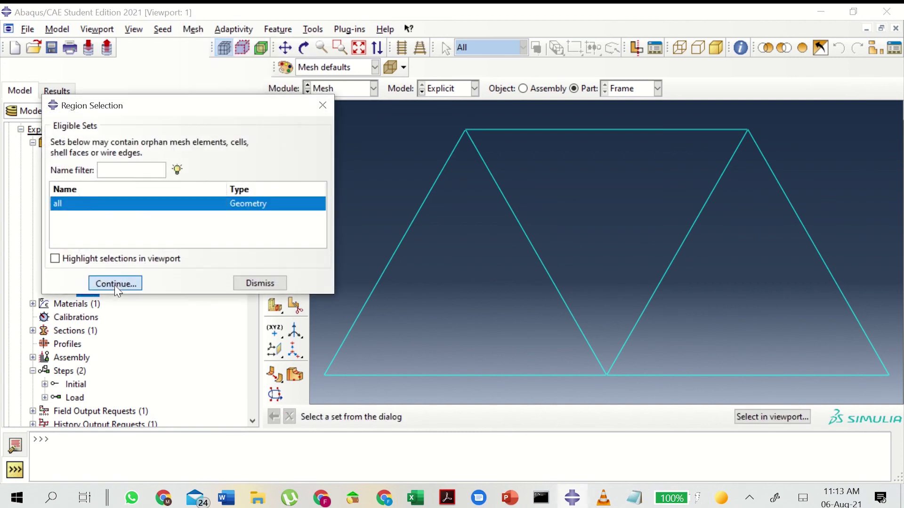
left_click(116, 283)
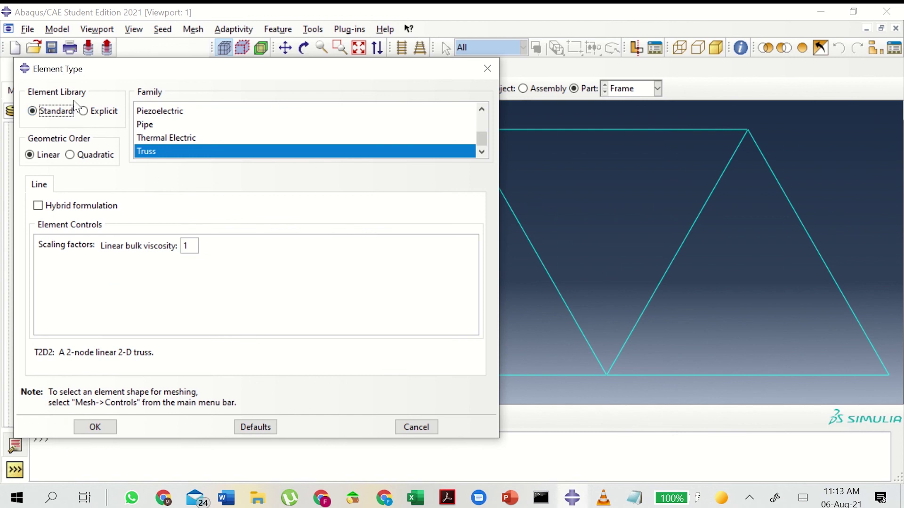
left_click(97, 116)
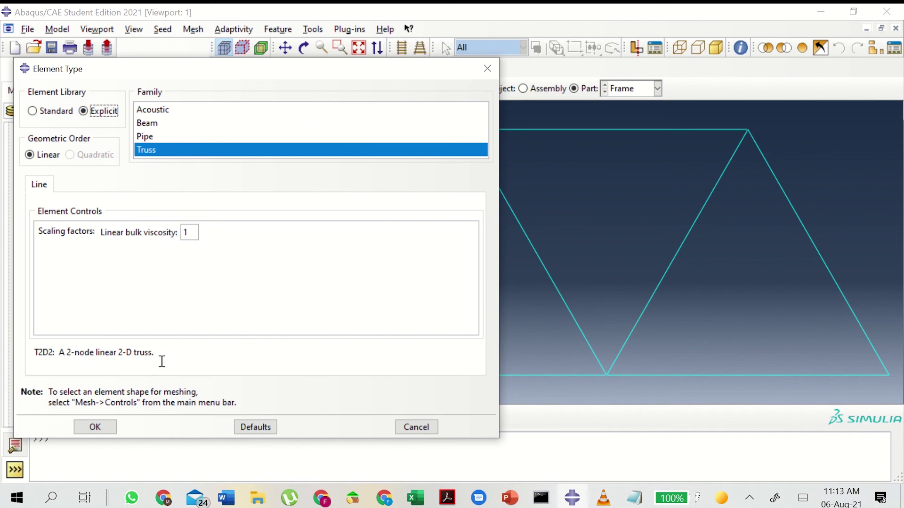
left_click(103, 431)
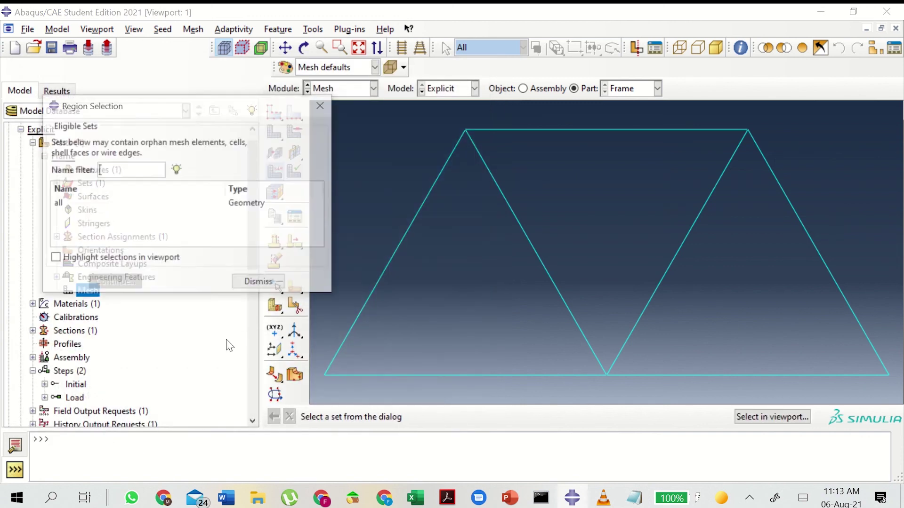
left_click(241, 282)
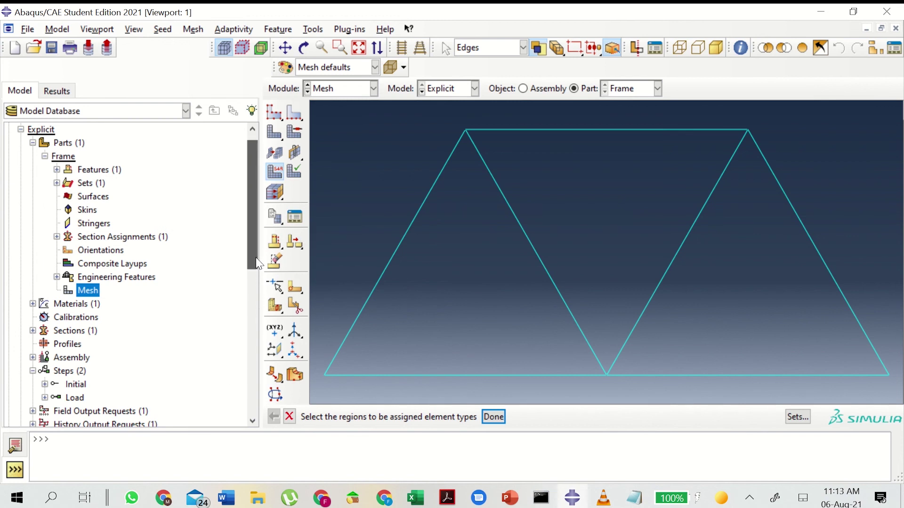
Create a full analysis job named expFrame from the Explicit model with the default submission settings.
left_click_drag(256, 258, 235, 381)
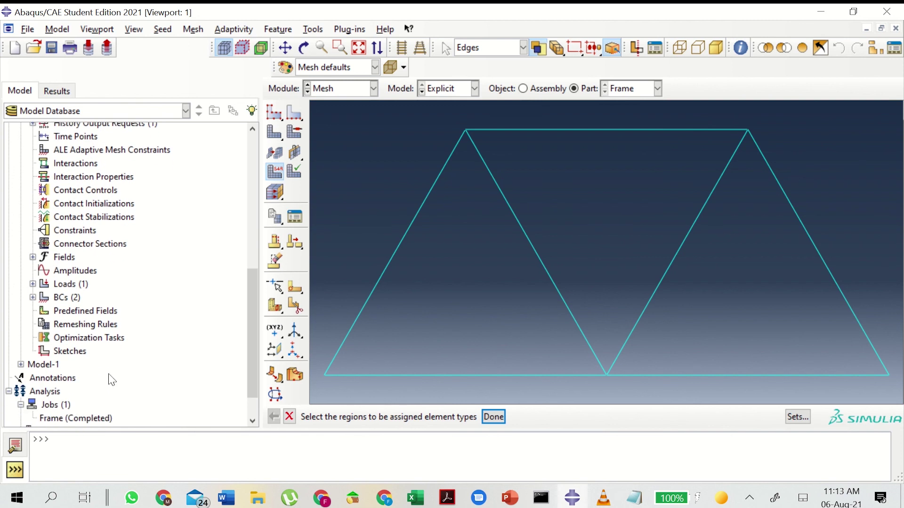
left_click(49, 406)
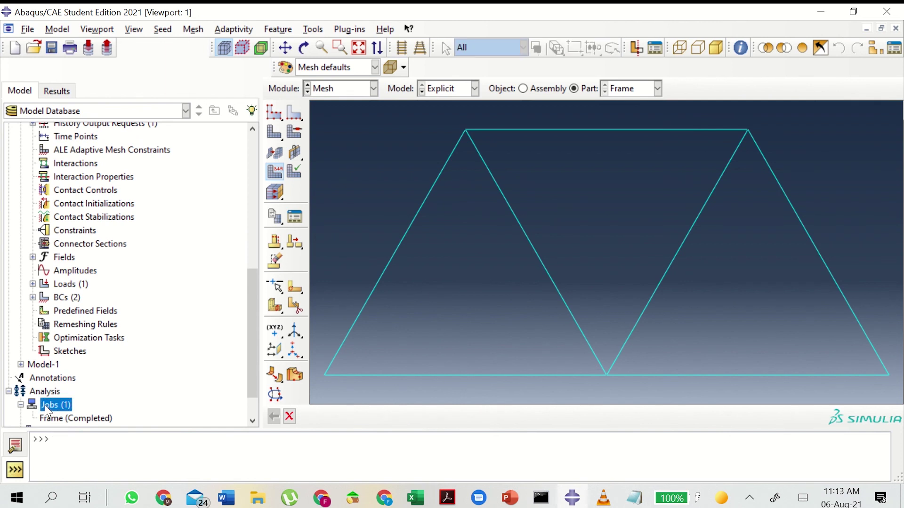
double_click(49, 406)
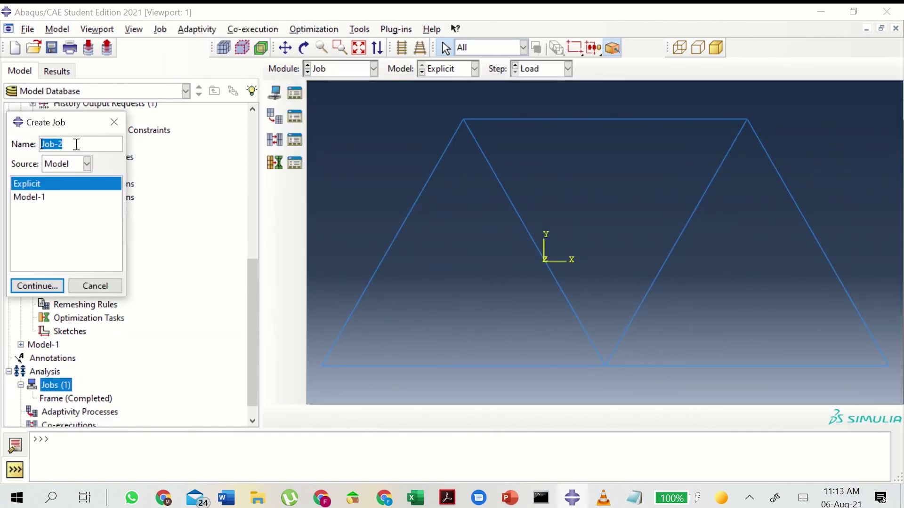
type("expFrame")
left_click(52, 287)
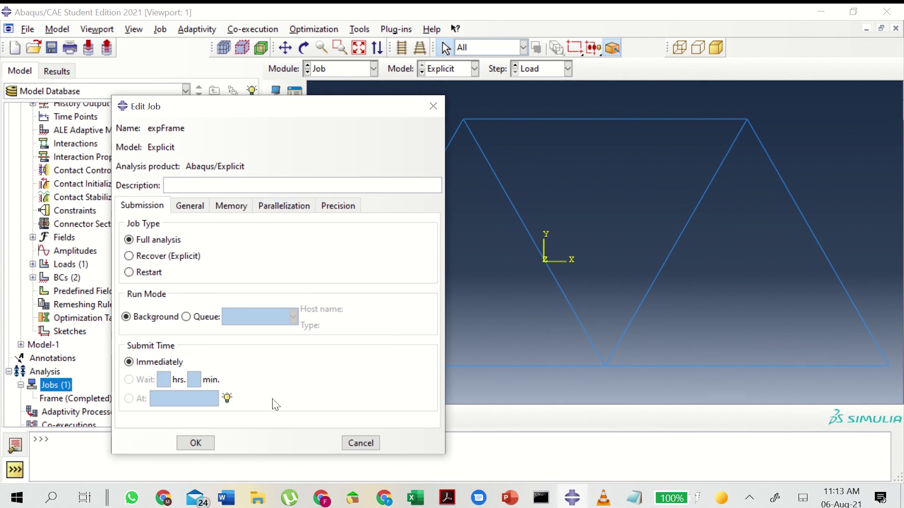
left_click(205, 437)
Submit the expFrame job for analysis.
left_click(58, 413)
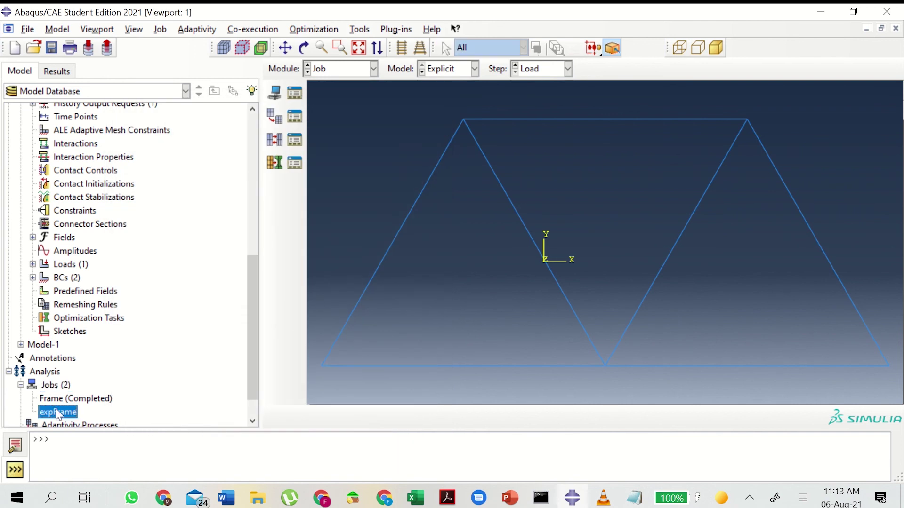
right_click(57, 414)
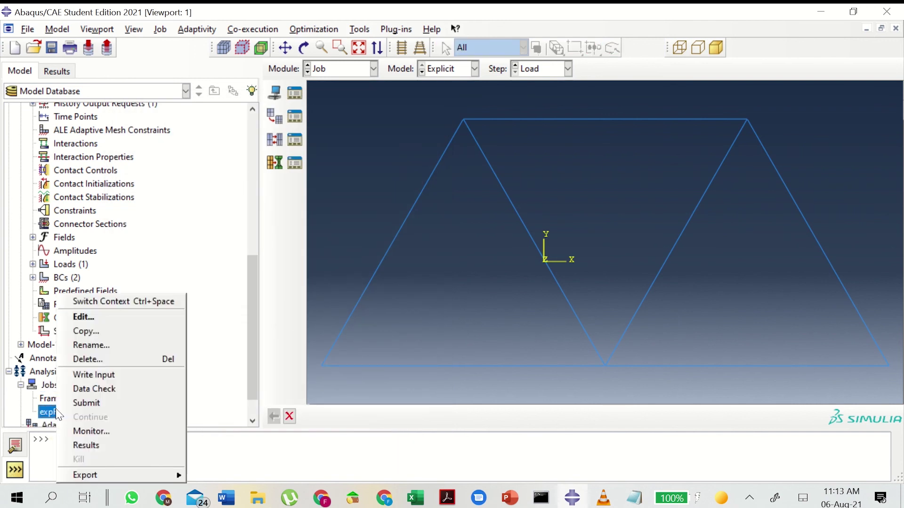
left_click(101, 400)
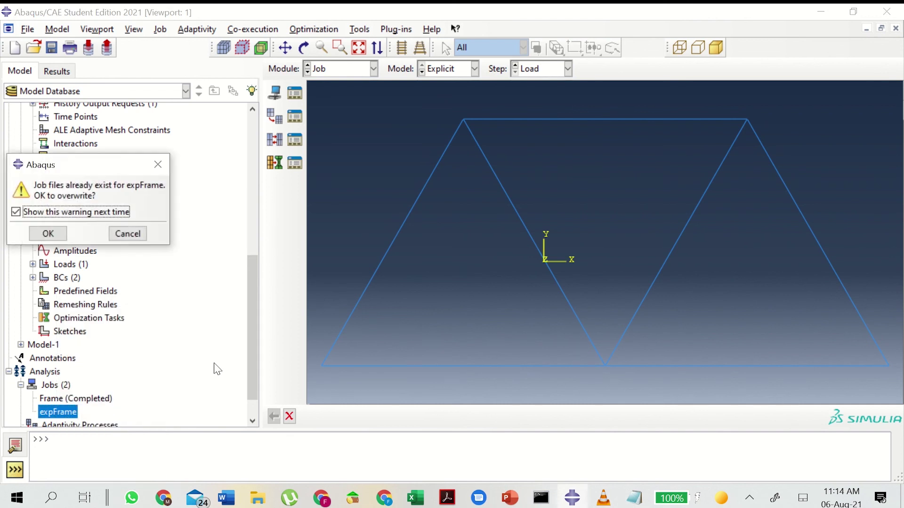
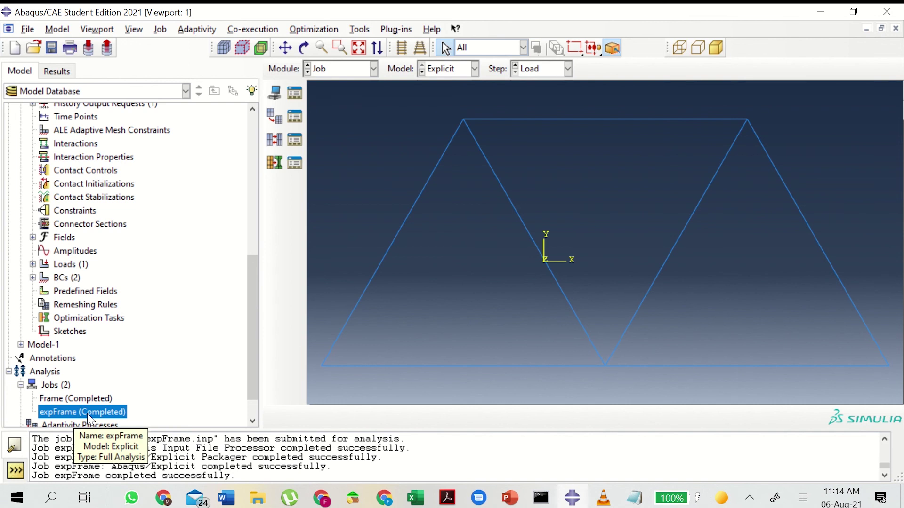
Open the results of the expFrame job for visualization.
mouse_move(336, 9)
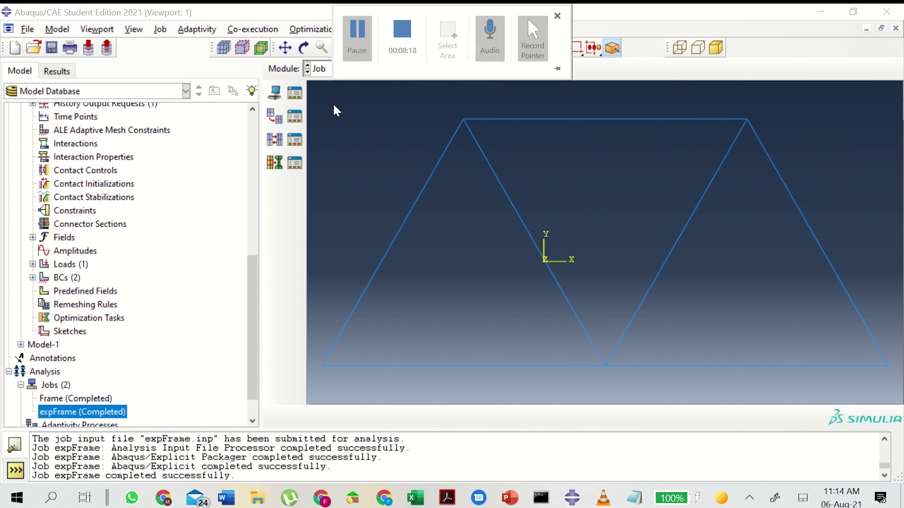
right_click(100, 414)
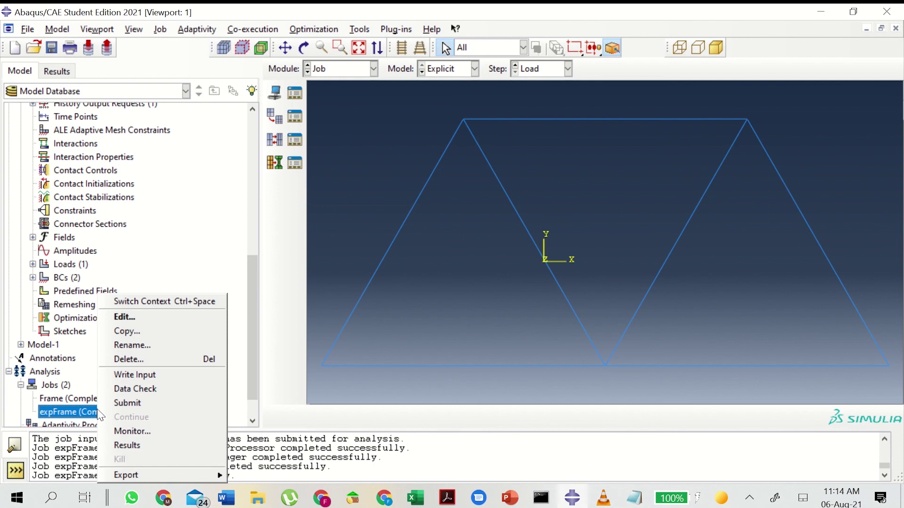
left_click(116, 445)
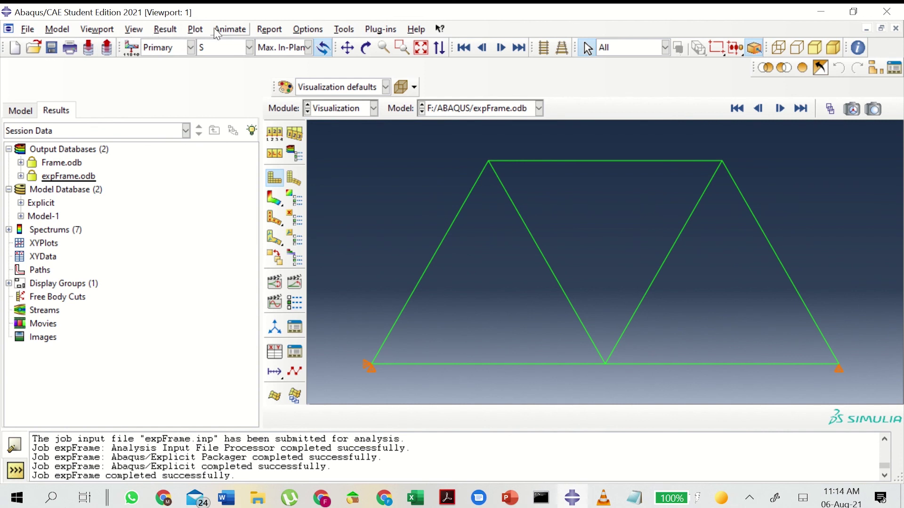
Set a uniform deformation scale factor of 20 in the common plot options and apply it.
left_click(307, 29)
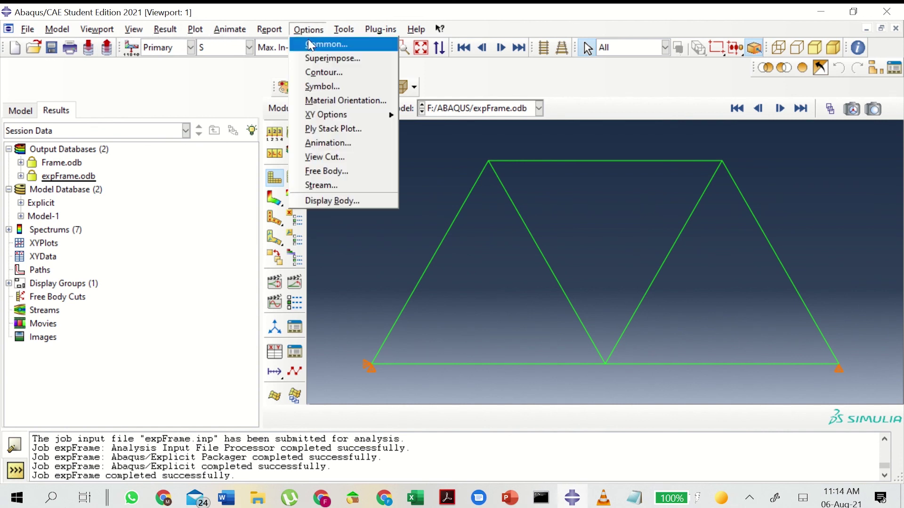
left_click(311, 44)
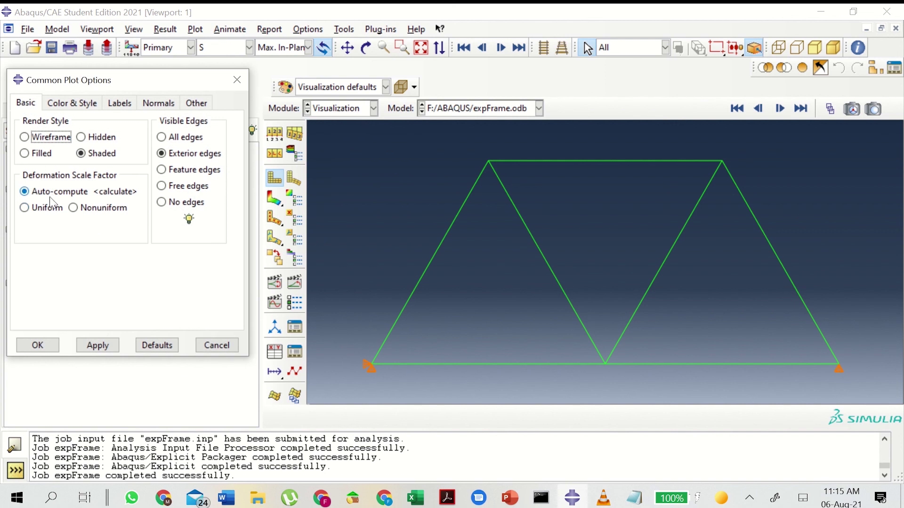
left_click(52, 208)
left_click(72, 226)
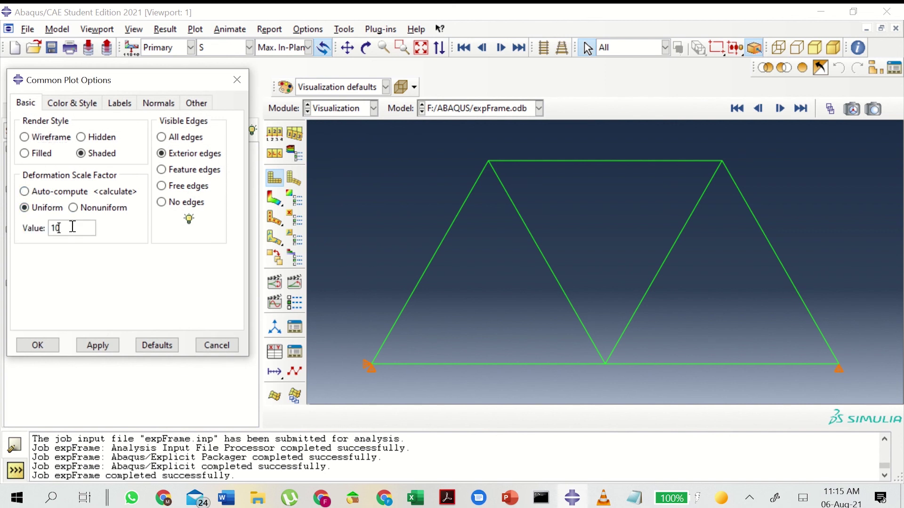
left_click_drag(72, 228, 38, 233)
type("20")
left_click(97, 349)
left_click(85, 228)
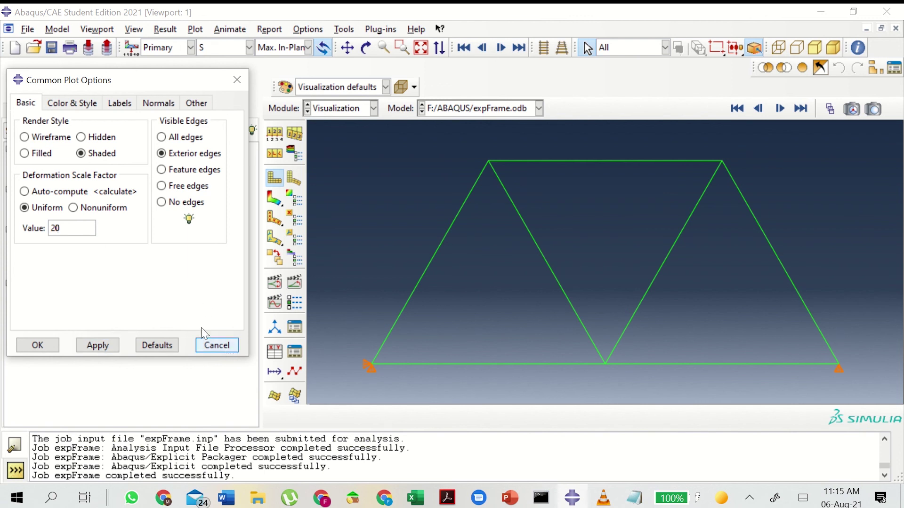
key("BackSpace")
key("BackSpace")
type("30")
key("Return")
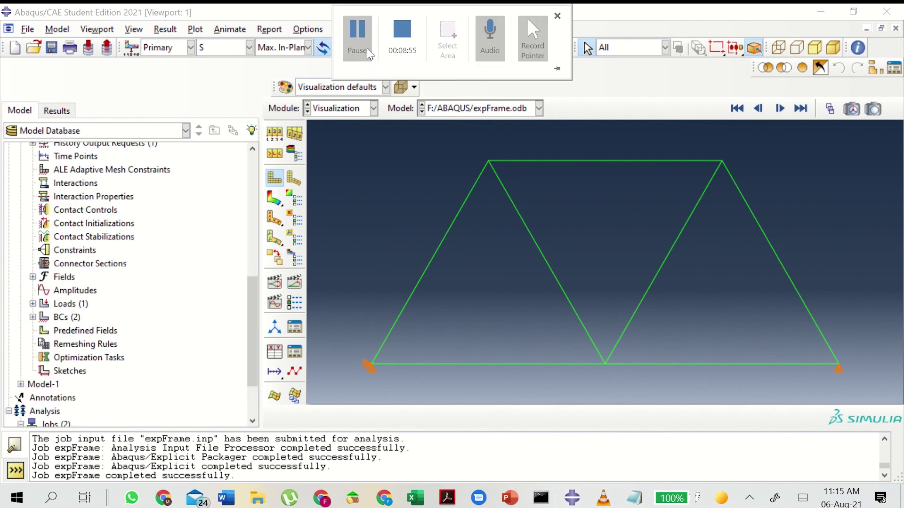
Reopen the expFrame job's results and plot the deformed shape of the truss.
scroll(249, 298, "down", 2)
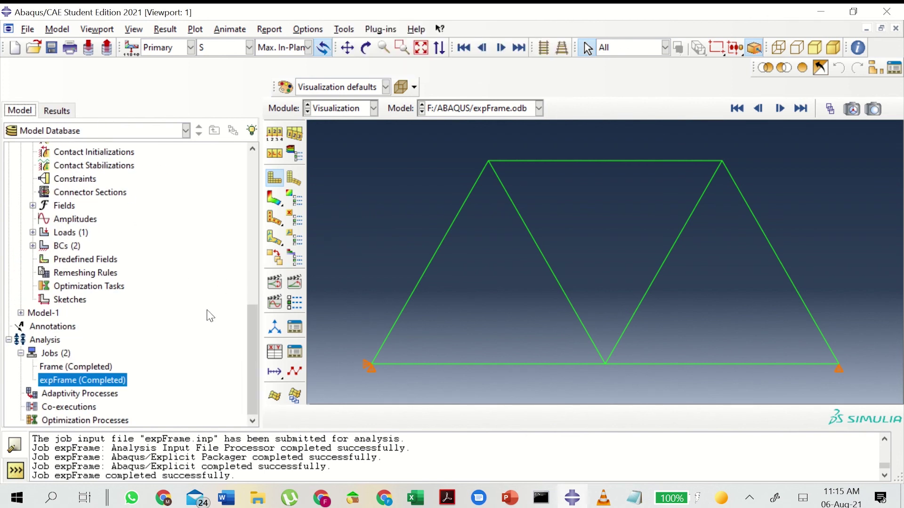
right_click(95, 379)
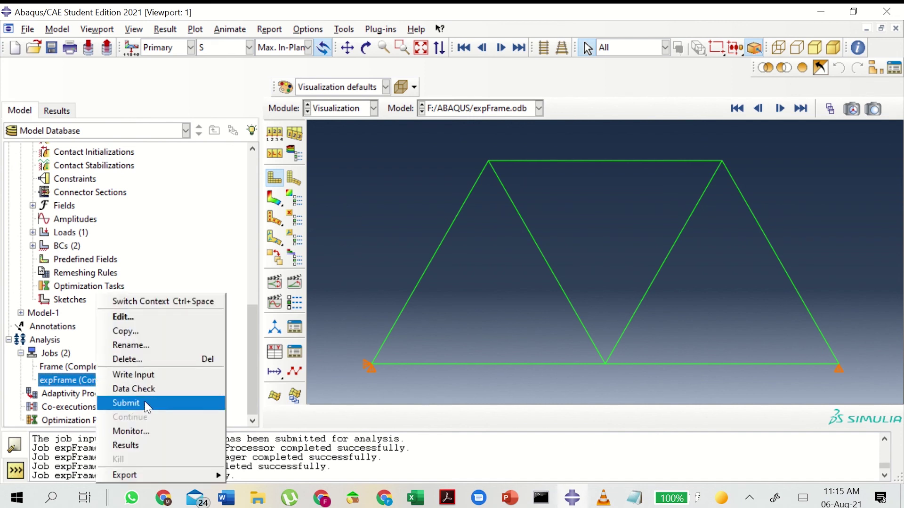
left_click(142, 445)
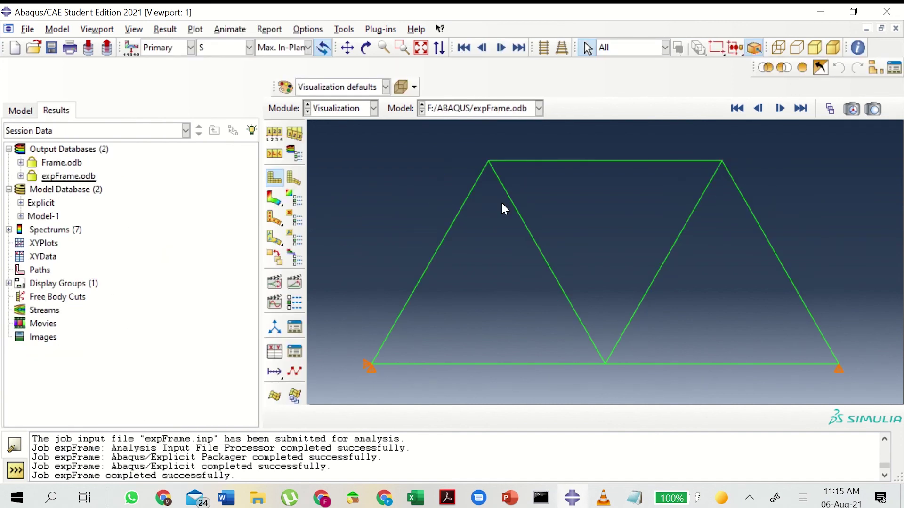
left_click(290, 184)
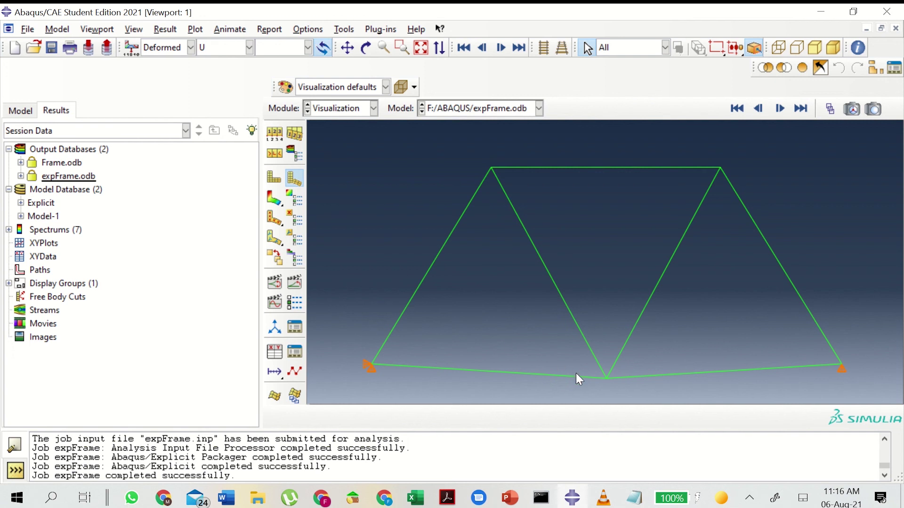
Apply a uniform deformation scale factor of 10 to the deformed truss plot.
left_click(311, 30)
left_click(319, 47)
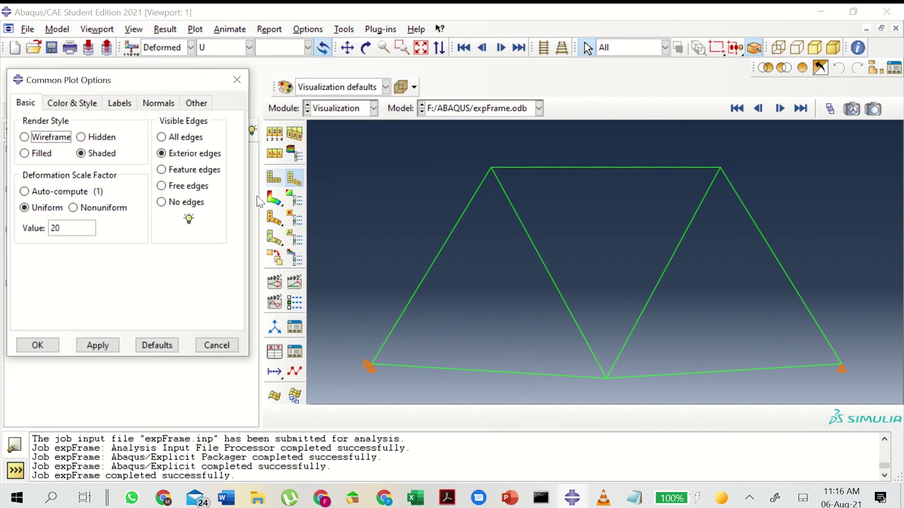
left_click(78, 227)
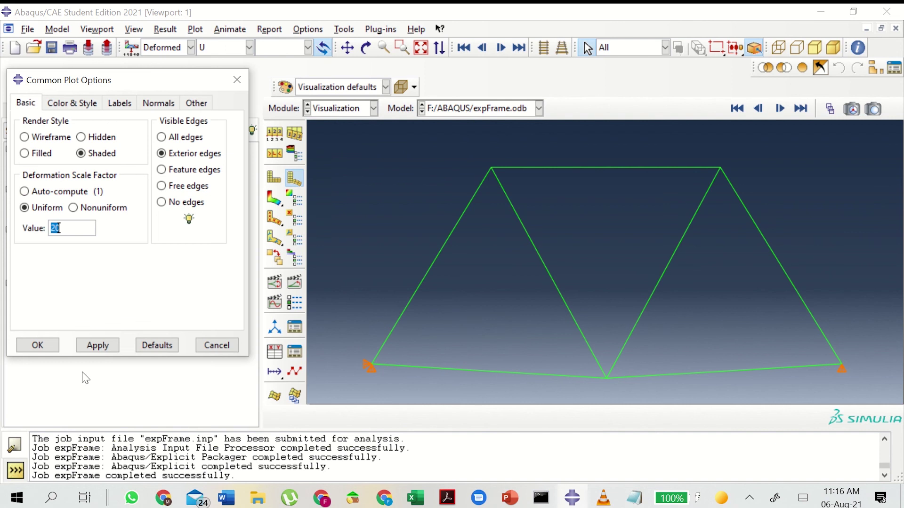
left_click(96, 346)
double_click(71, 228)
type("10")
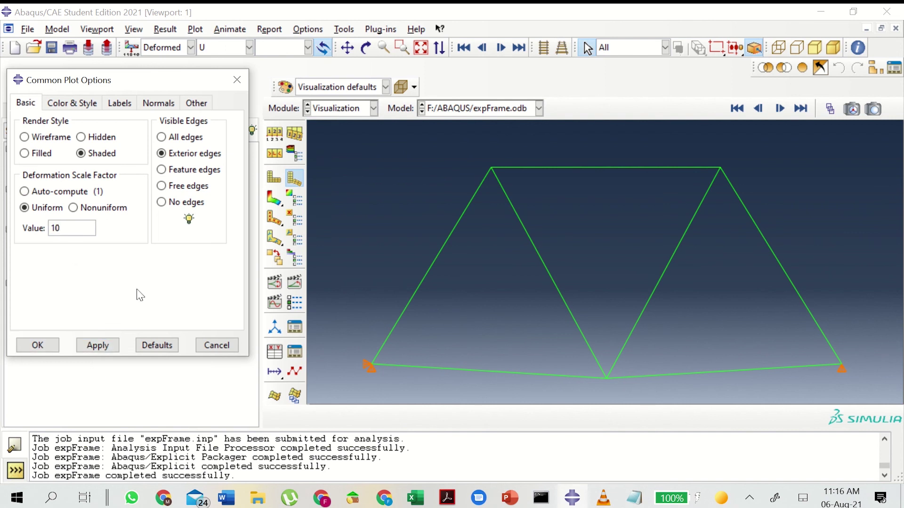
left_click(109, 345)
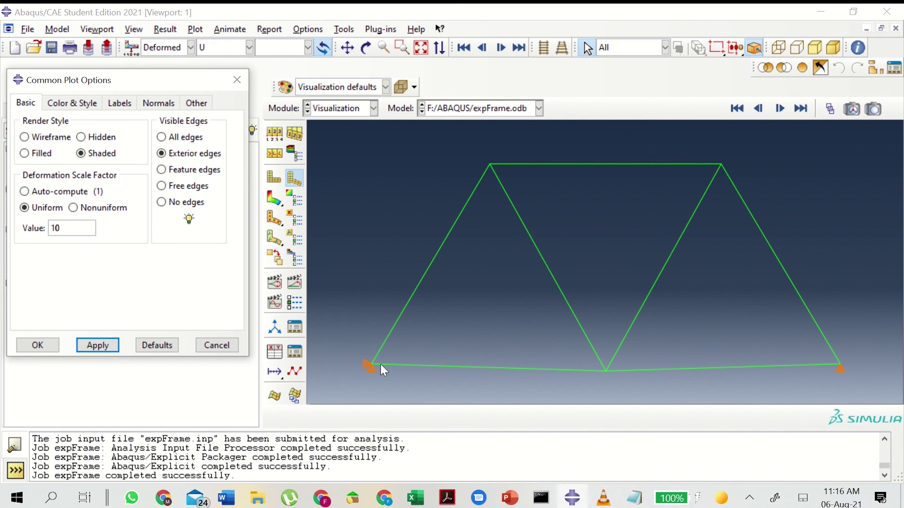
Set the uniform deformation scale factor of the deformed plot to 20 and apply it.
left_click(75, 232)
double_click(60, 230)
type("20")
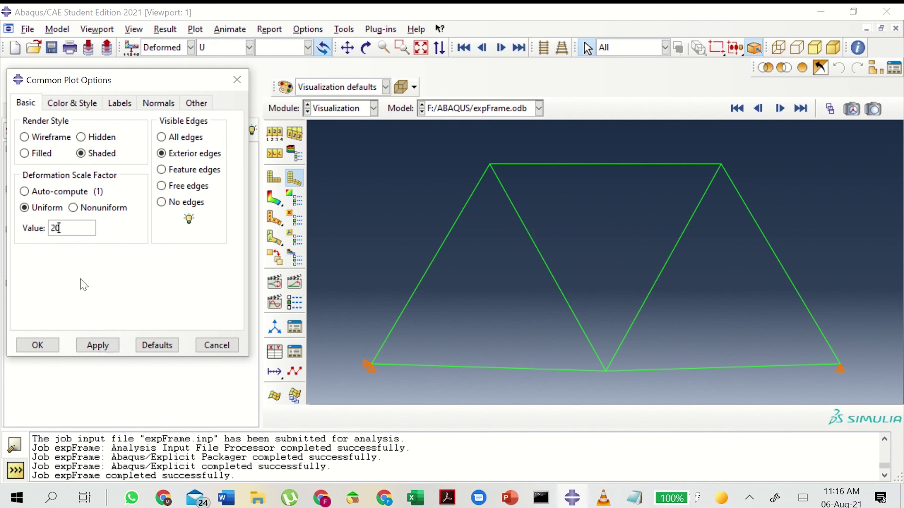
left_click(98, 346)
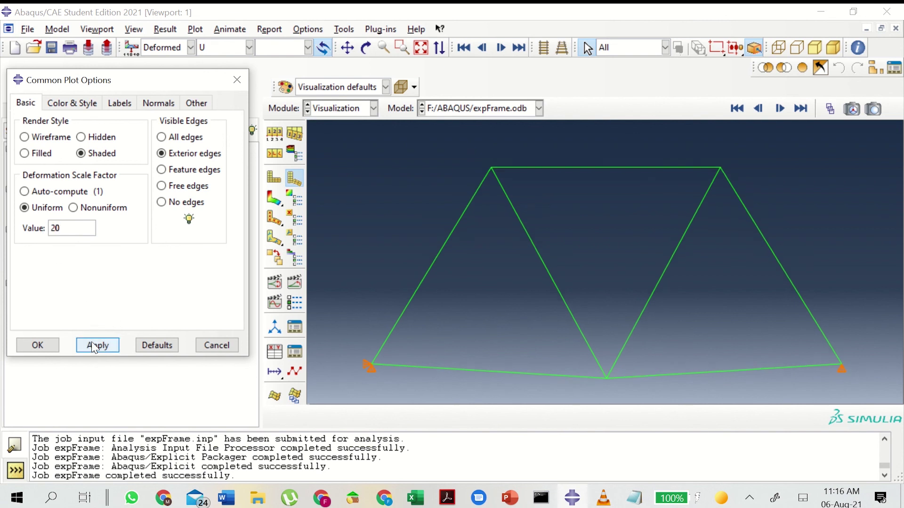
Accept the common plot options and run the time-history animation of the deformed expFrame truss.
left_click(43, 347)
mouse_move(353, 10)
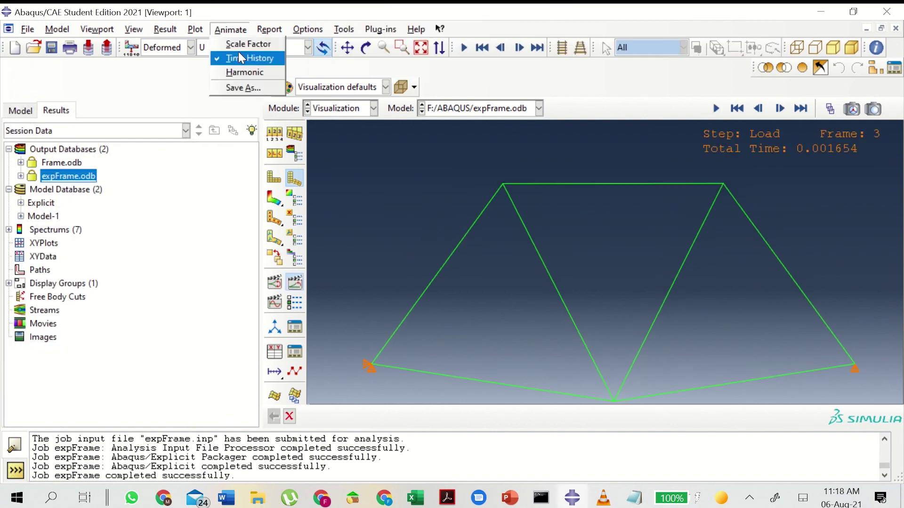
left_click(240, 57)
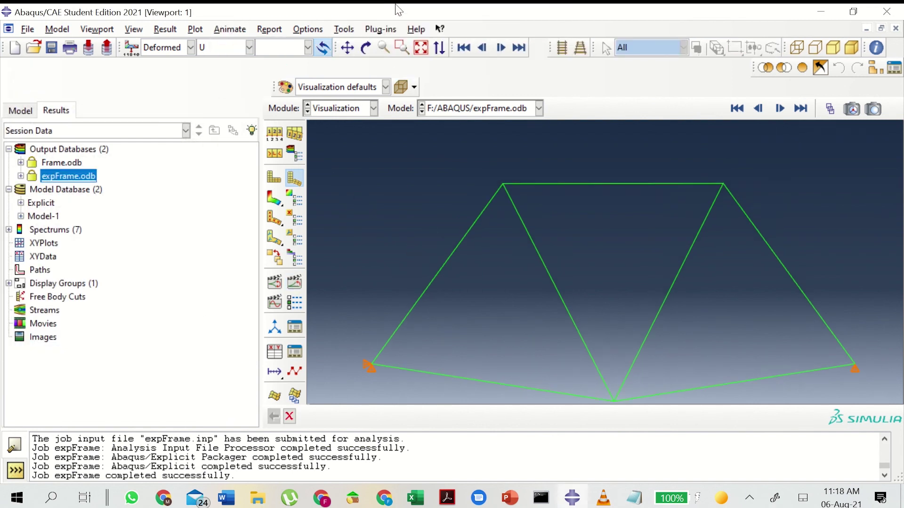
mouse_move(371, 37)
left_click(240, 31)
left_click(242, 57)
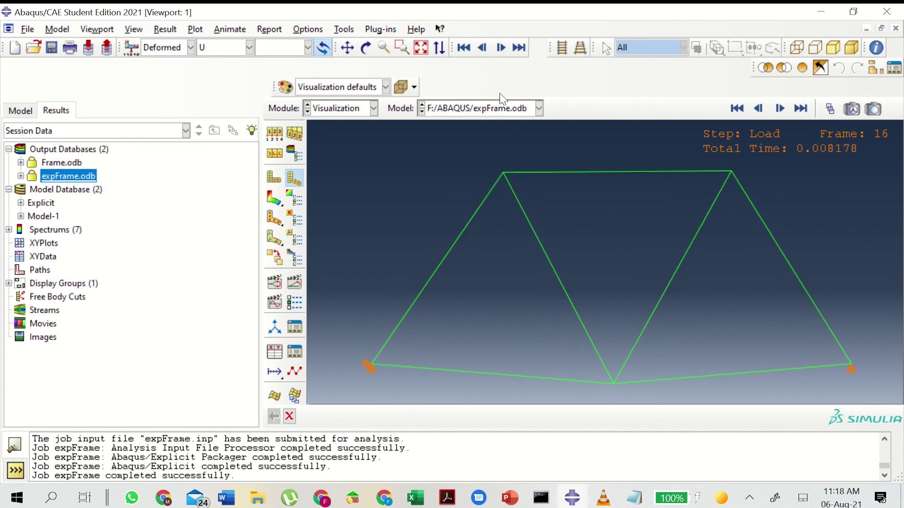
left_click(465, 48)
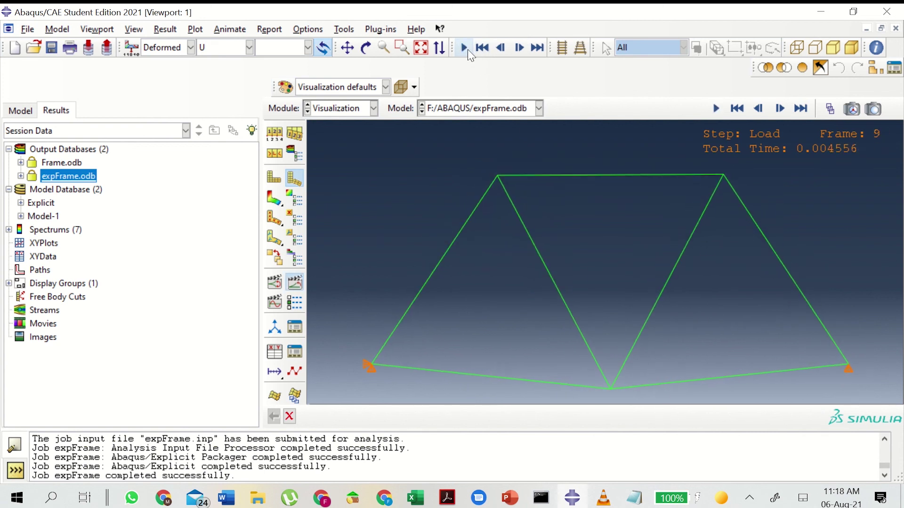
Set the time-history animation to play once with the frame counter shown, and replay it.
left_click(308, 29)
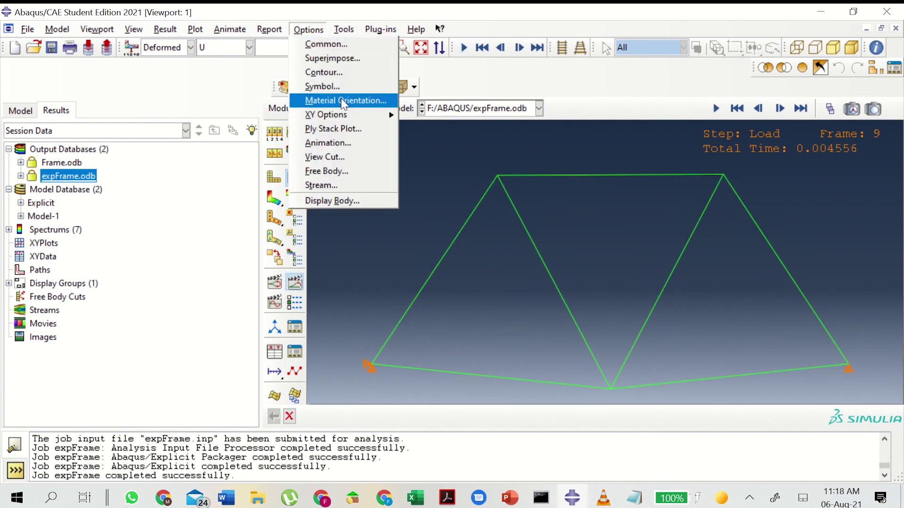
left_click(345, 143)
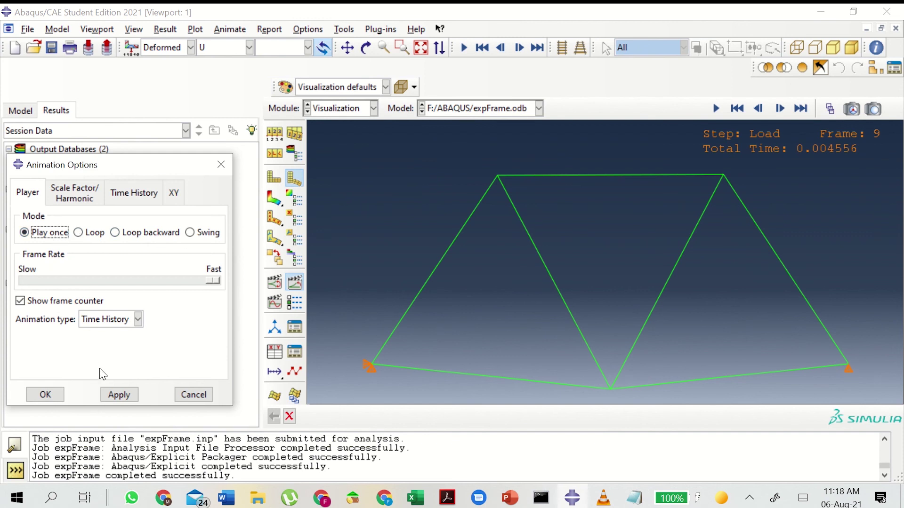
left_click(118, 395)
left_click(45, 395)
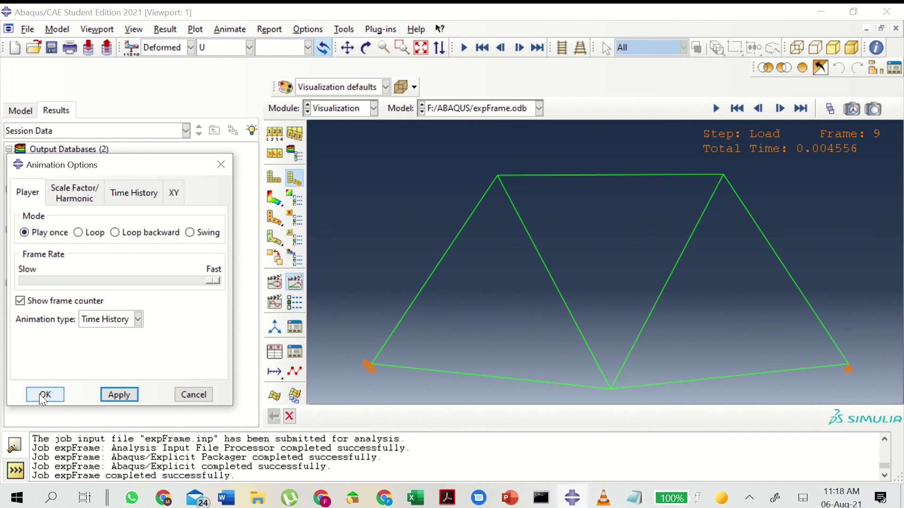
left_click(464, 47)
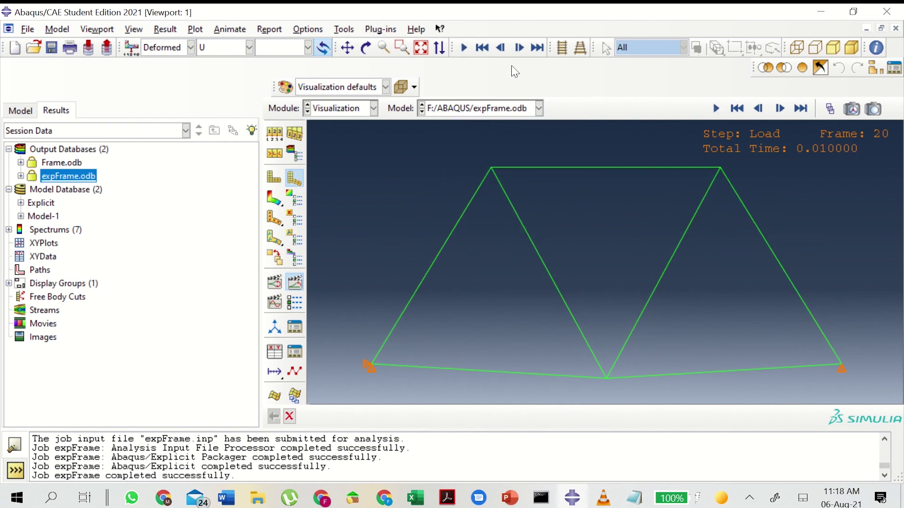
left_click(466, 49)
left_click(467, 49)
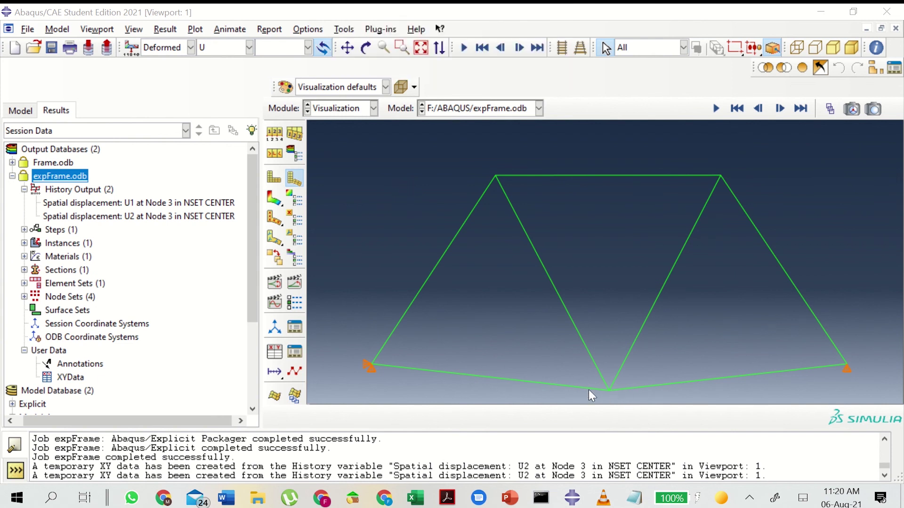
Plot the history output of spatial displacement U2 at Node 3 in NSET CENTER from expFrame.odb.
left_click(12, 176)
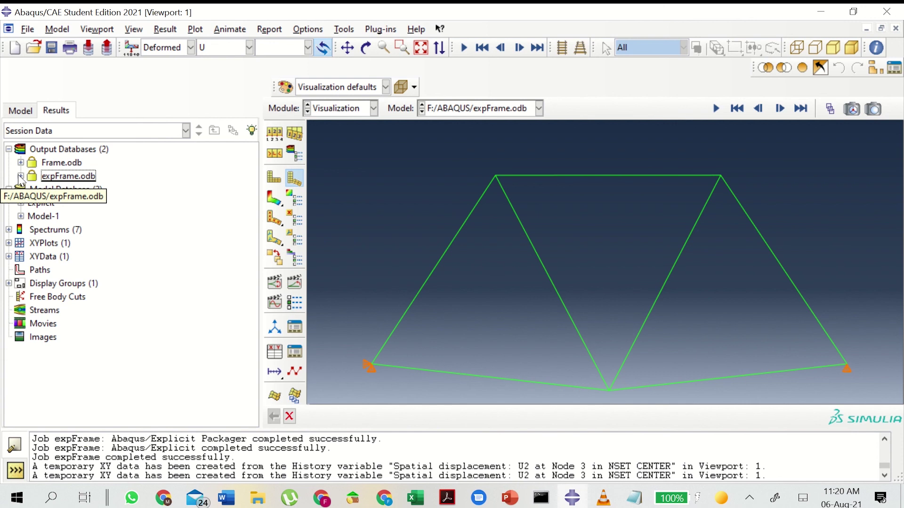
left_click(20, 177)
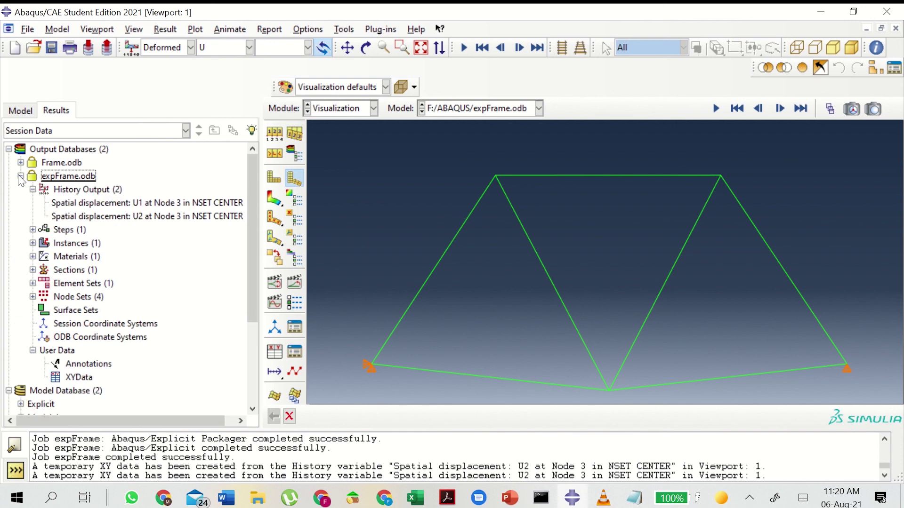
double_click(87, 218)
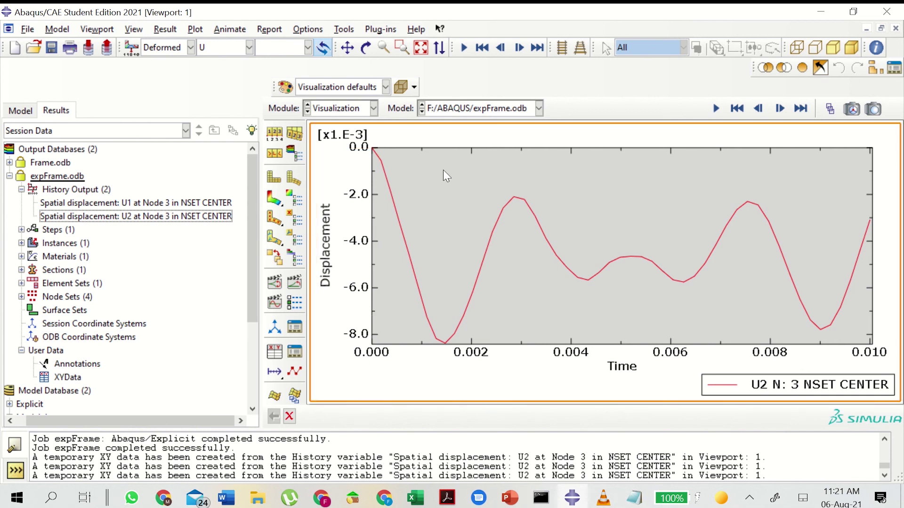
mouse_move(421, 55)
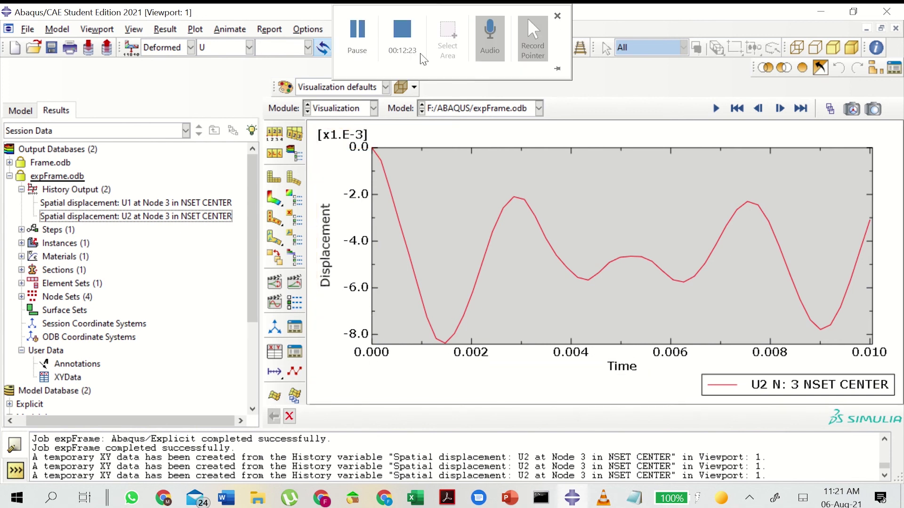
left_click(364, 46)
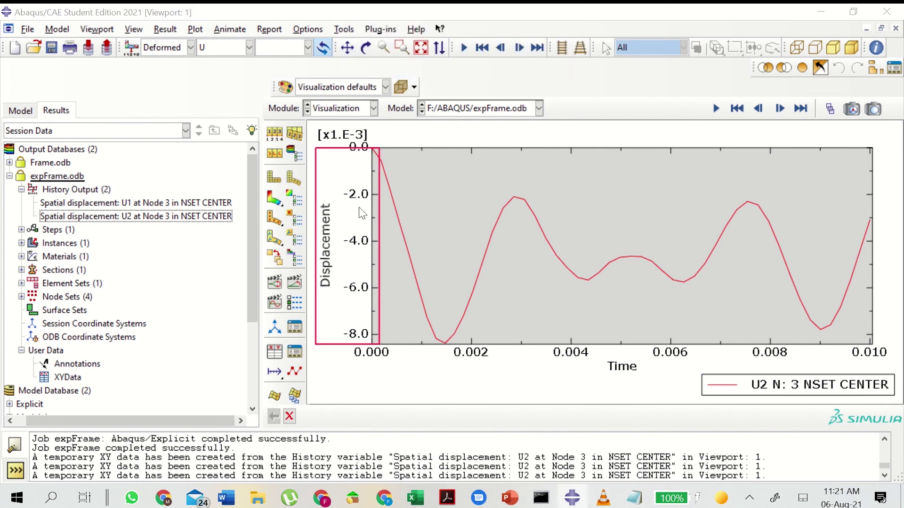
Examine the scale, tick mark, title and axes settings of the plot's Displacement axis.
double_click(348, 245)
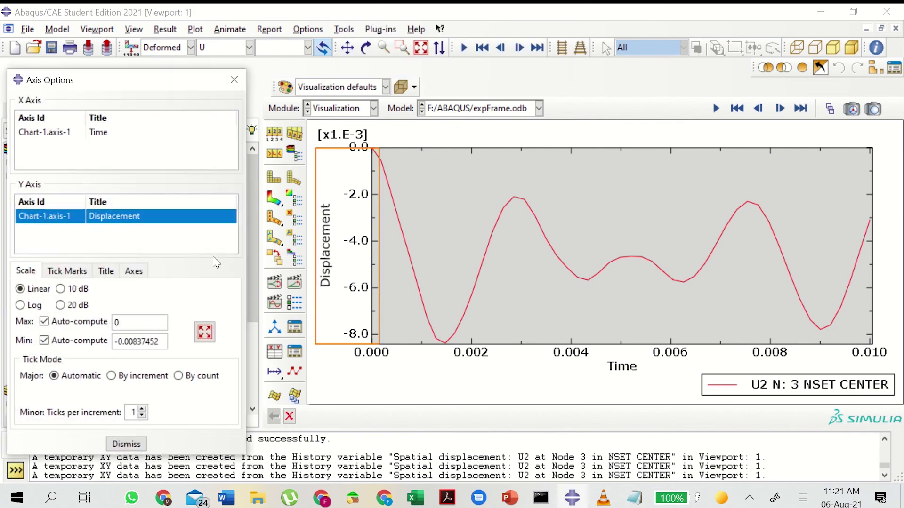
left_click(67, 271)
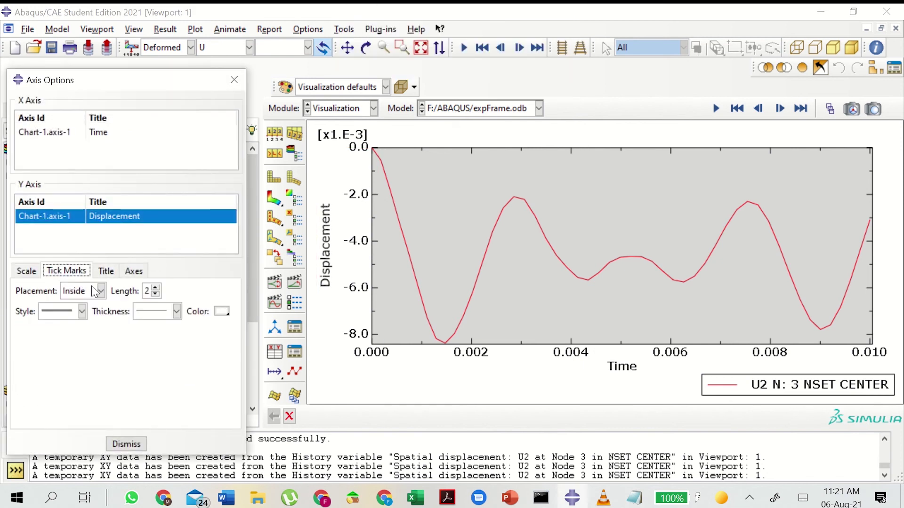
left_click(106, 272)
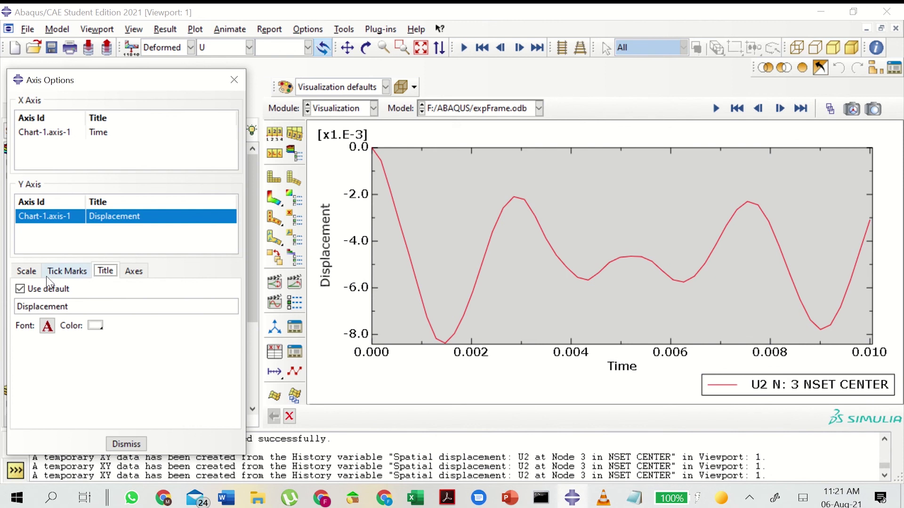
left_click(26, 271)
left_click(134, 272)
left_click(26, 272)
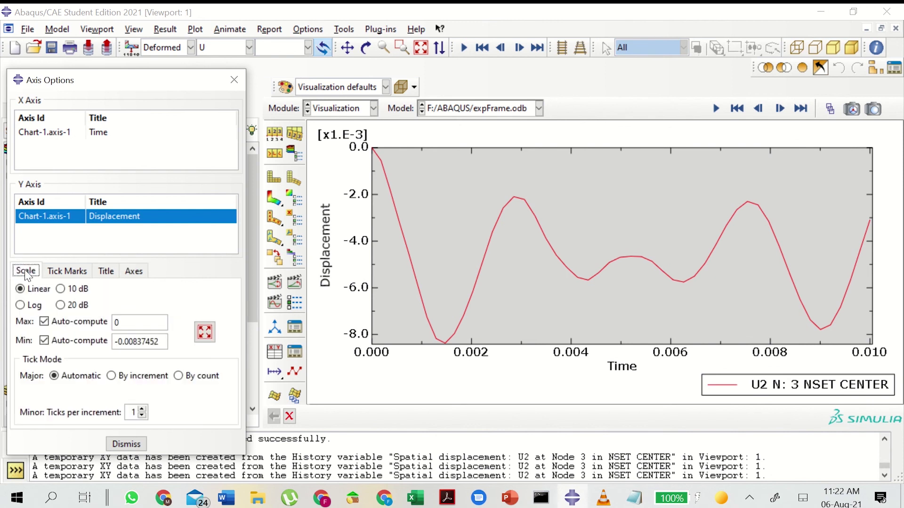
left_click(126, 444)
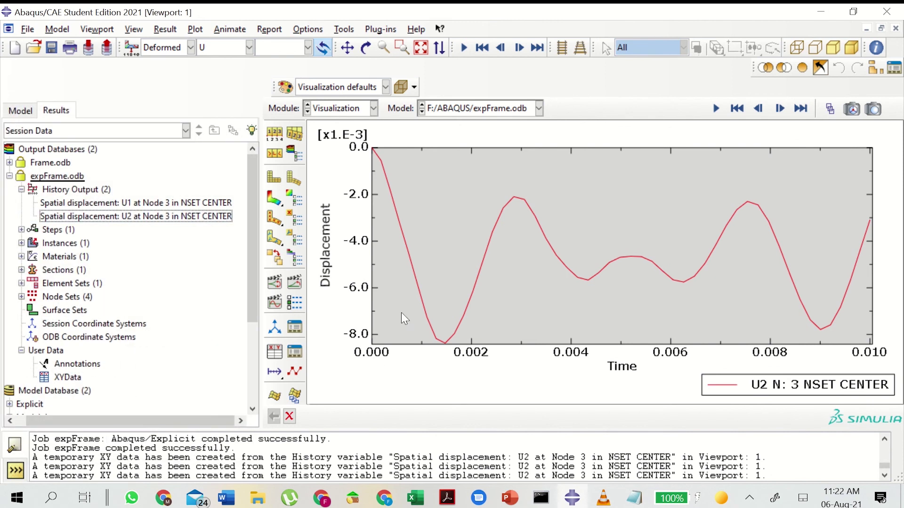
mouse_move(527, 18)
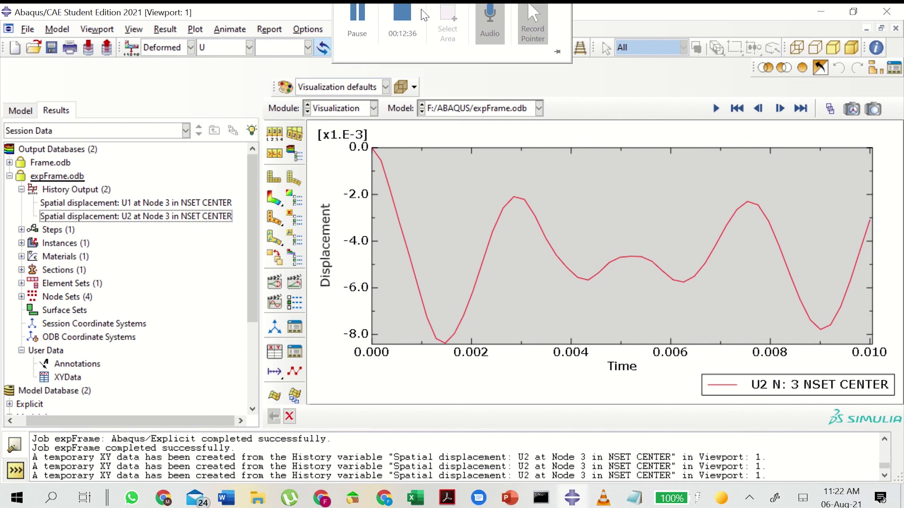